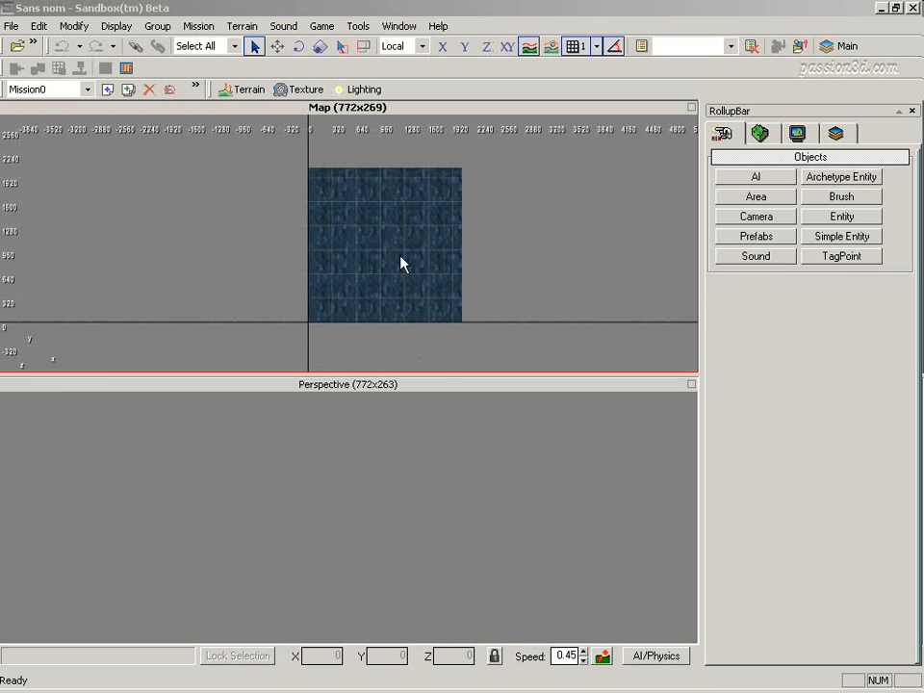
Pan and zoom the Map view to examine the empty ocean terrain
right_drag(390, 232, 460, 232)
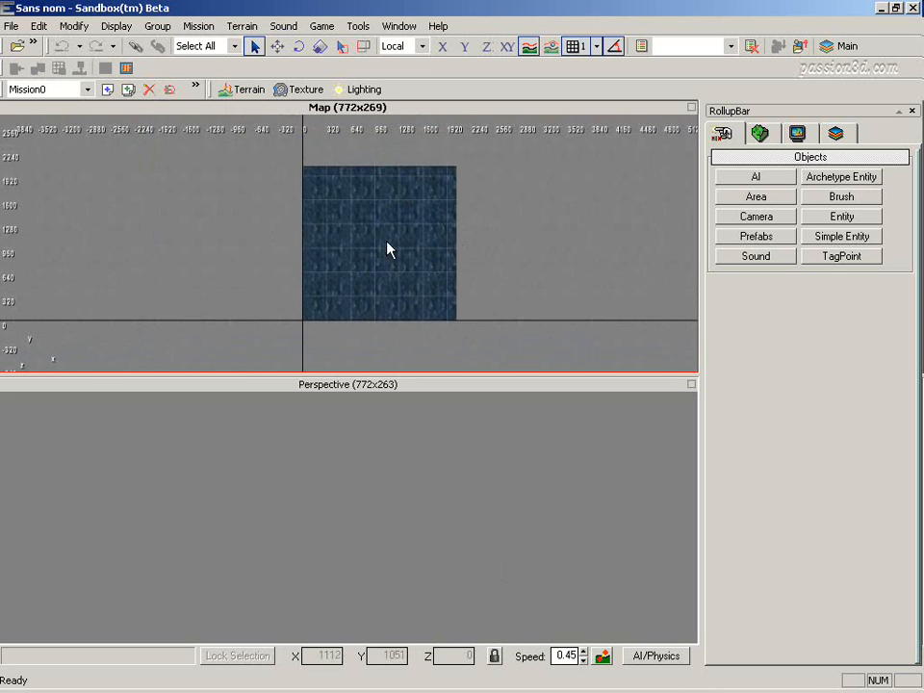
scroll(386, 248, up, 5)
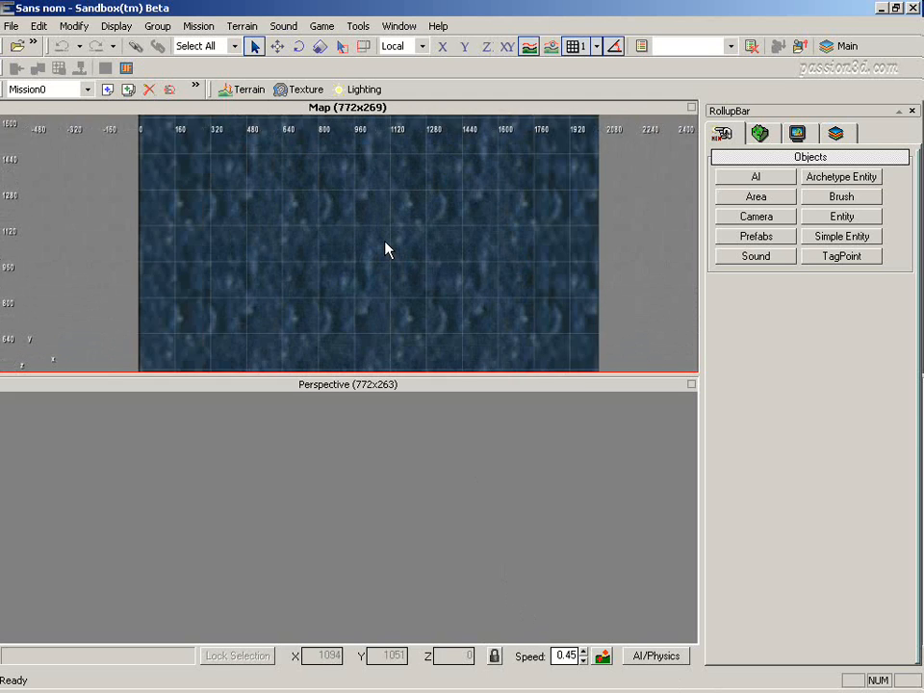
scroll(386, 247, up, 2)
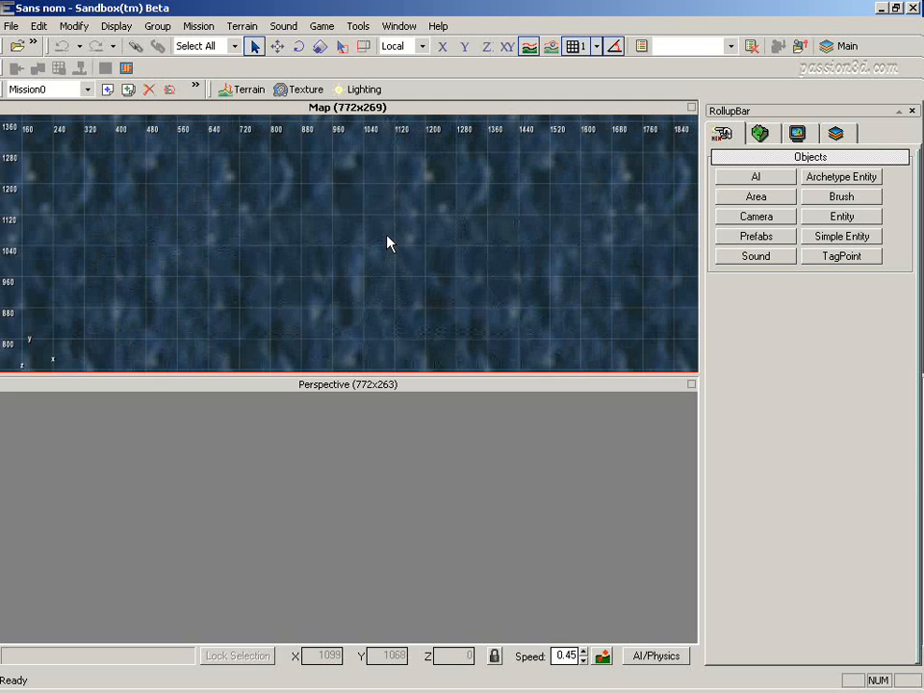
right_drag(392, 254, 563, 276)
scroll(489, 223, down, 3)
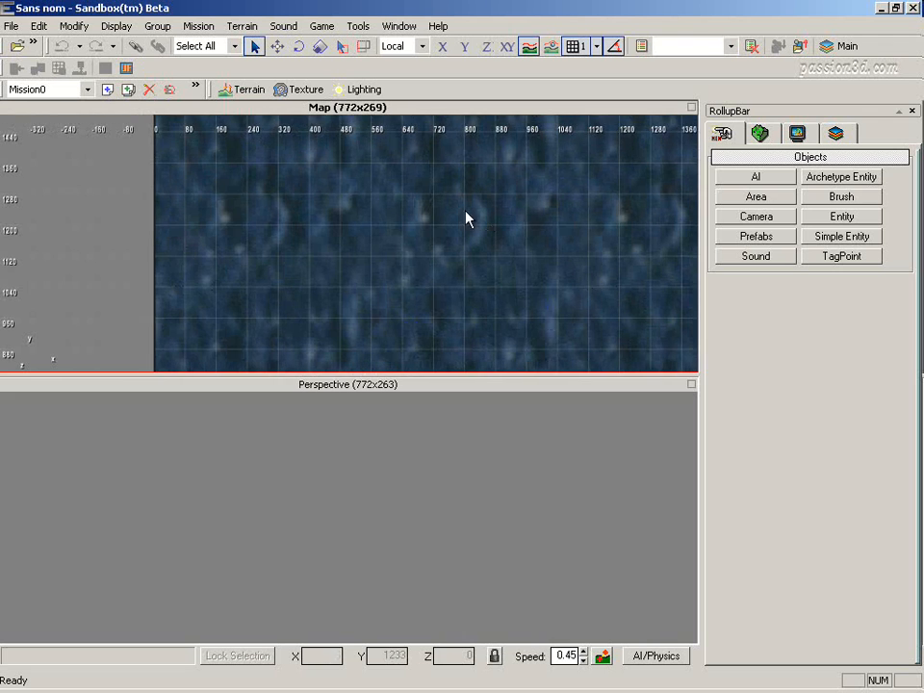
scroll(463, 219, down, 2)
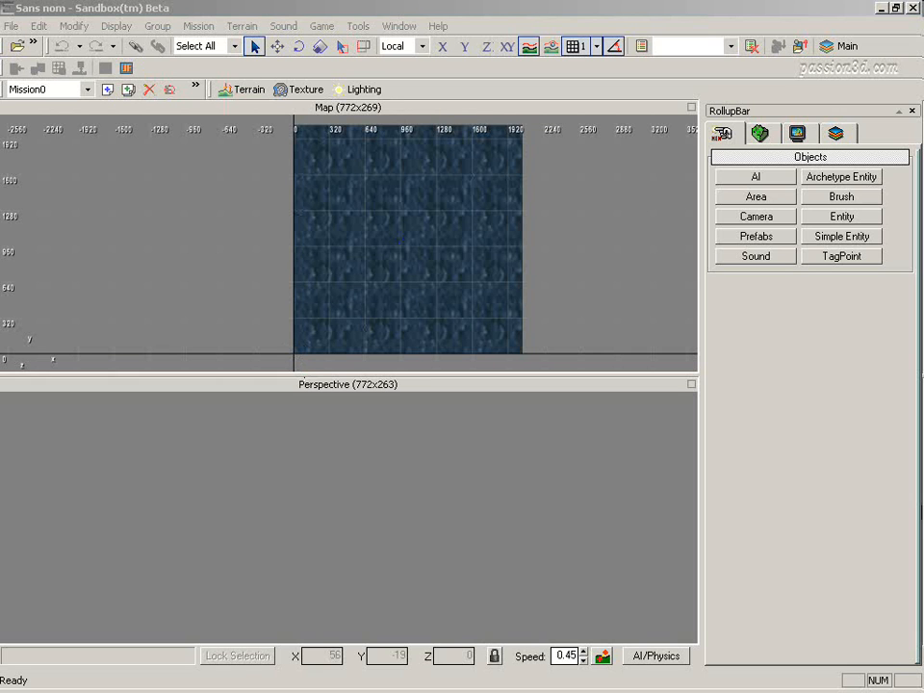
Maximize the Map viewport and restore it to the split layout
click(477, 110)
double_click(477, 110)
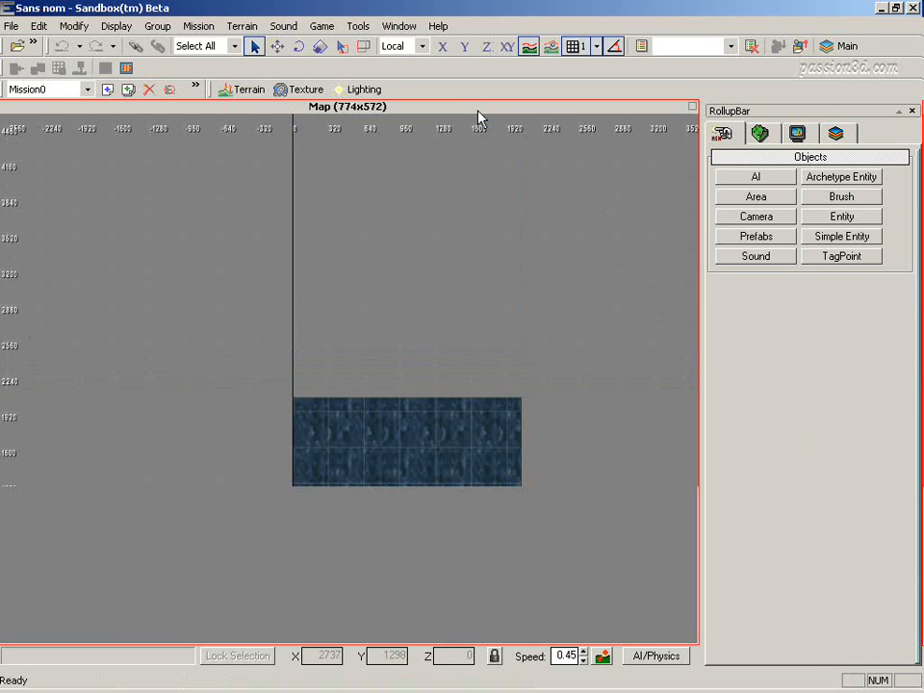
double_click(479, 113)
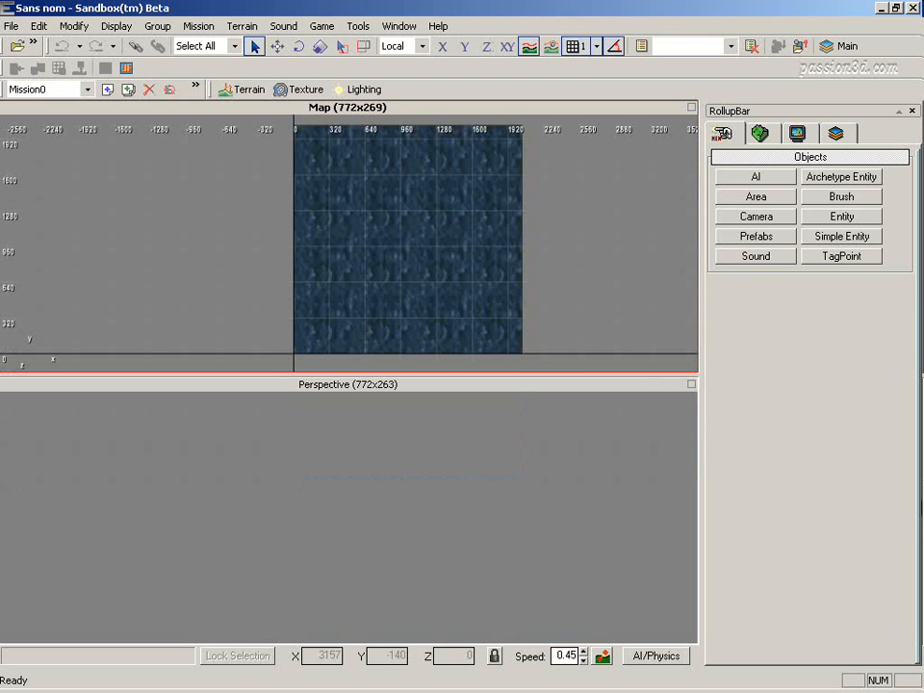
Try the layout with four equal viewports in the Layout Configuration
right_click(542, 392)
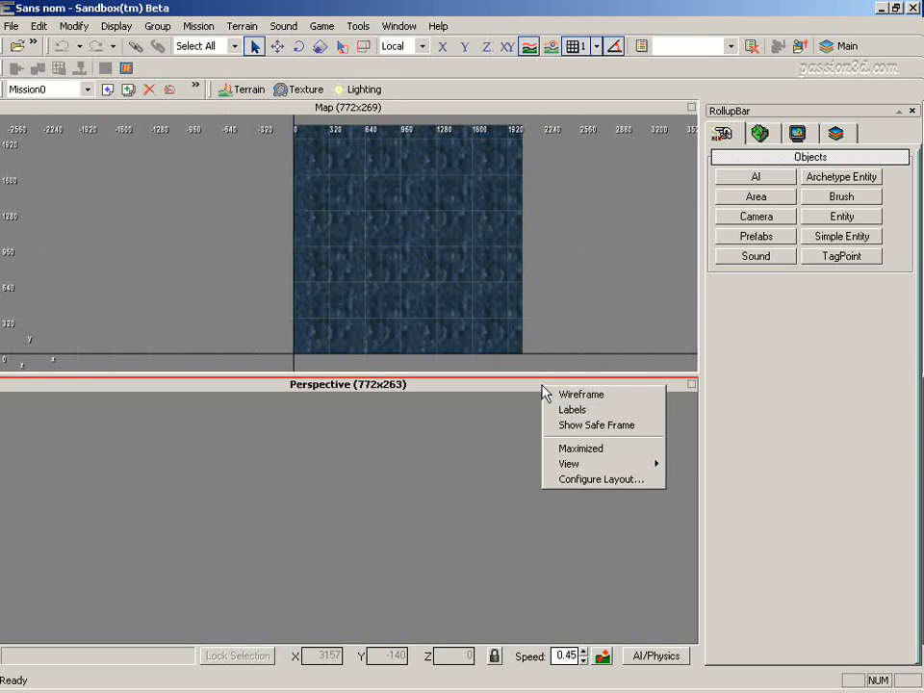
click(598, 480)
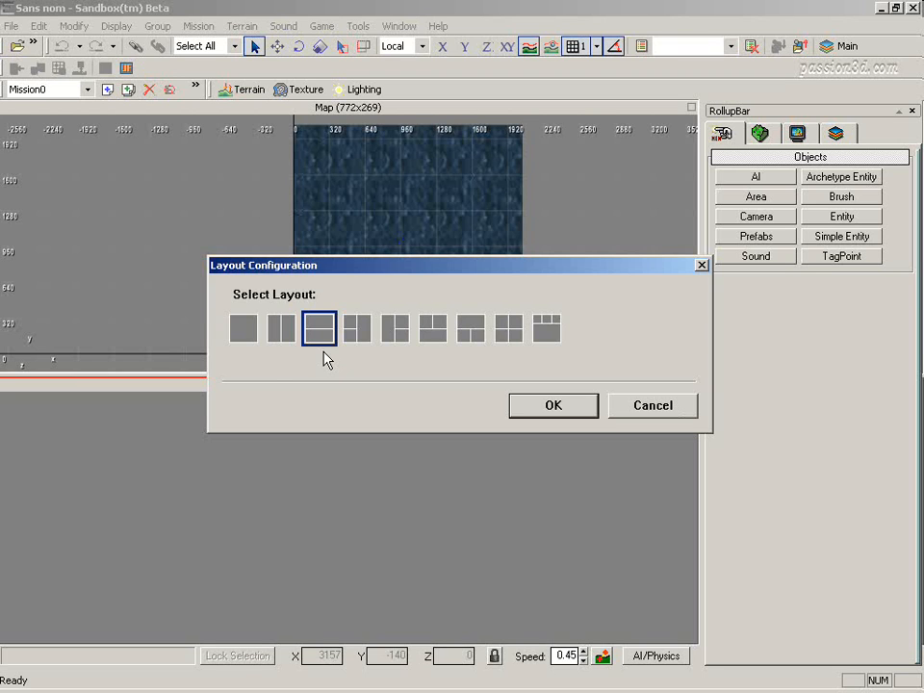
click(245, 329)
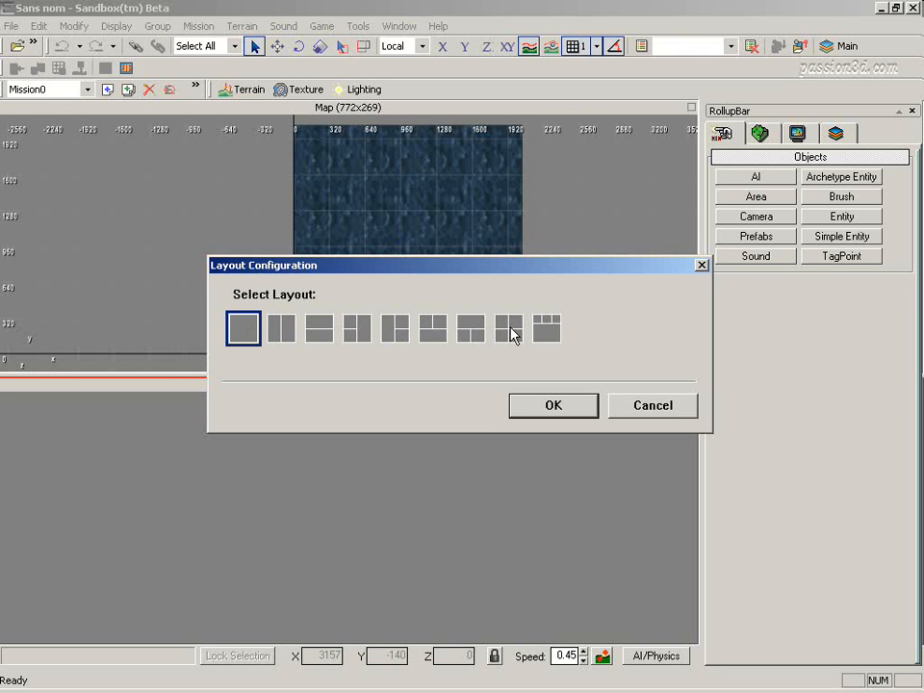
click(510, 332)
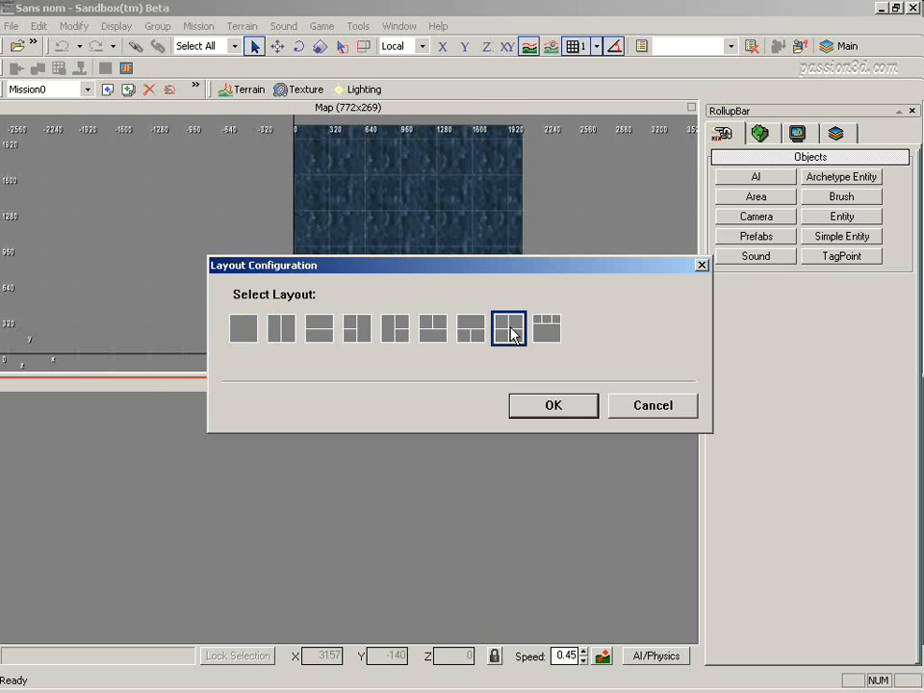
click(553, 405)
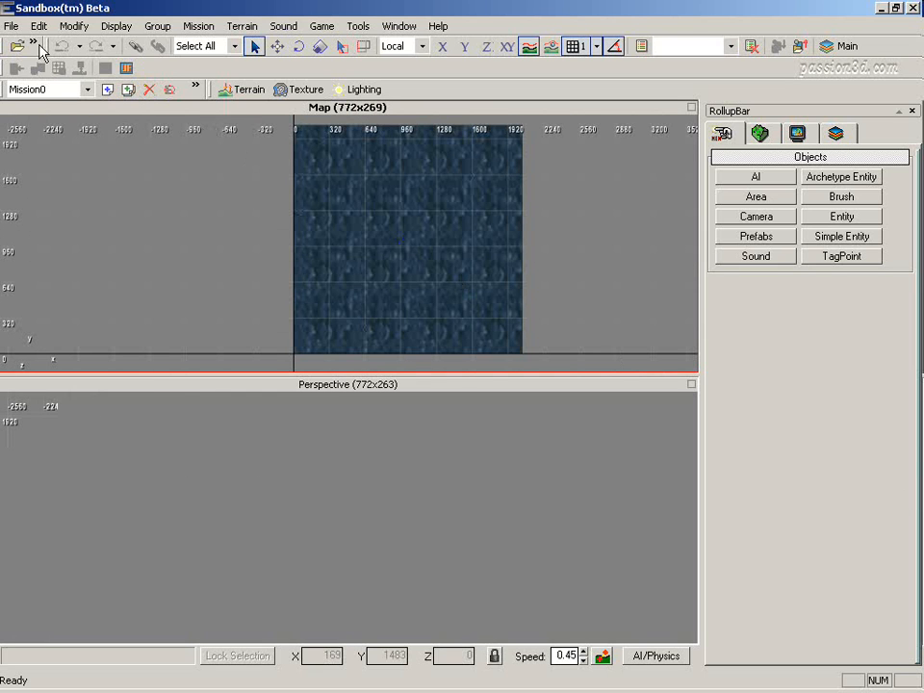
Open the level file Fort.cry from the Fort folder
click(13, 27)
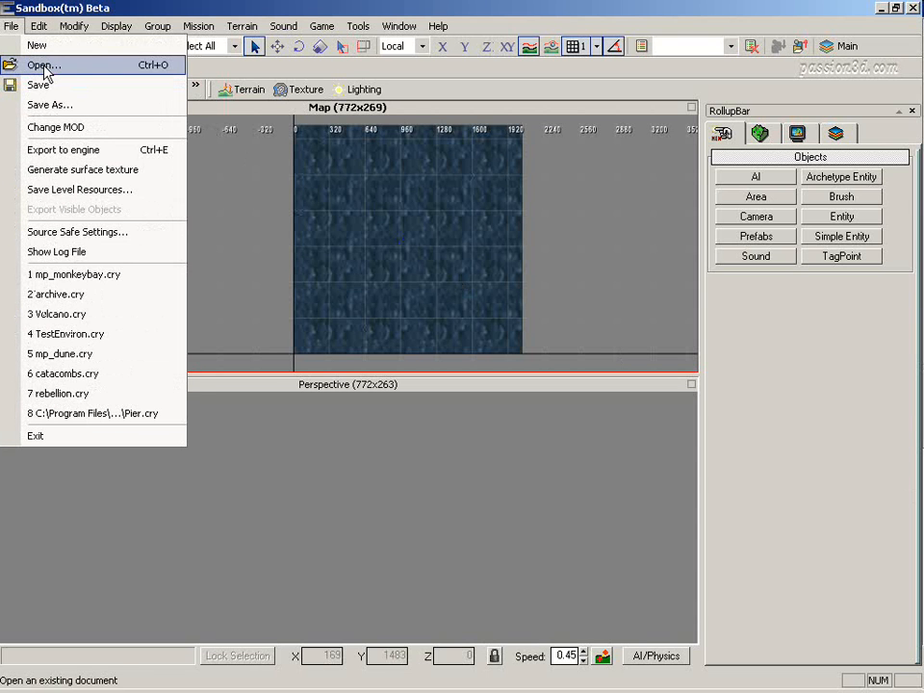
click(44, 66)
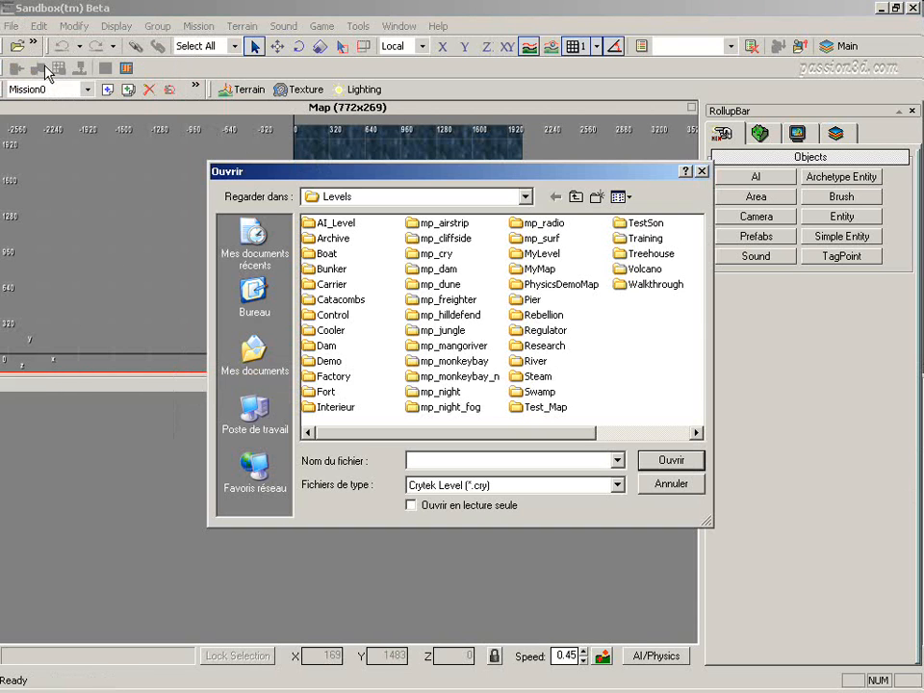
double_click(311, 391)
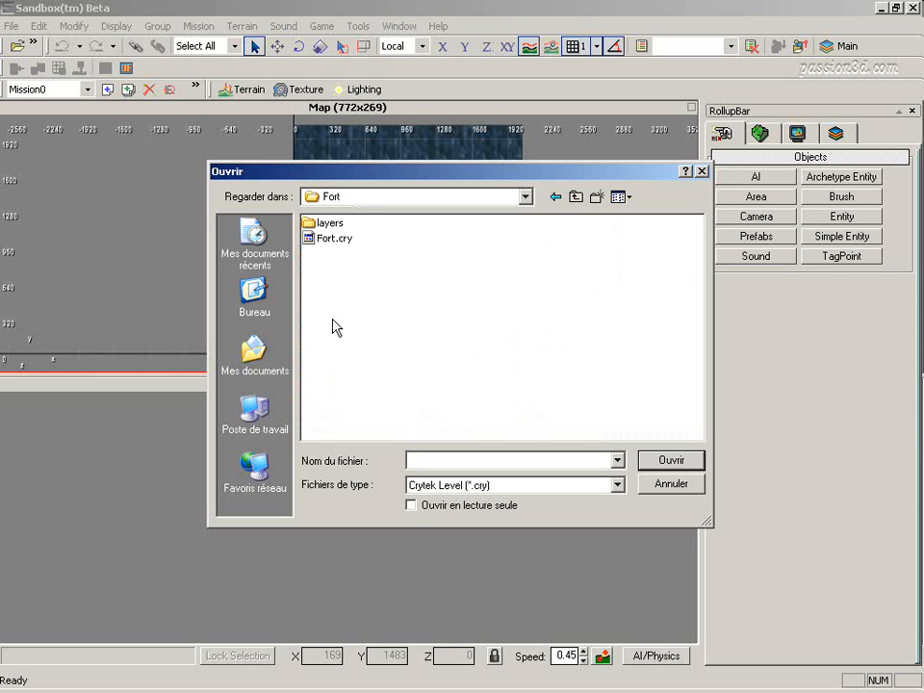
click(313, 239)
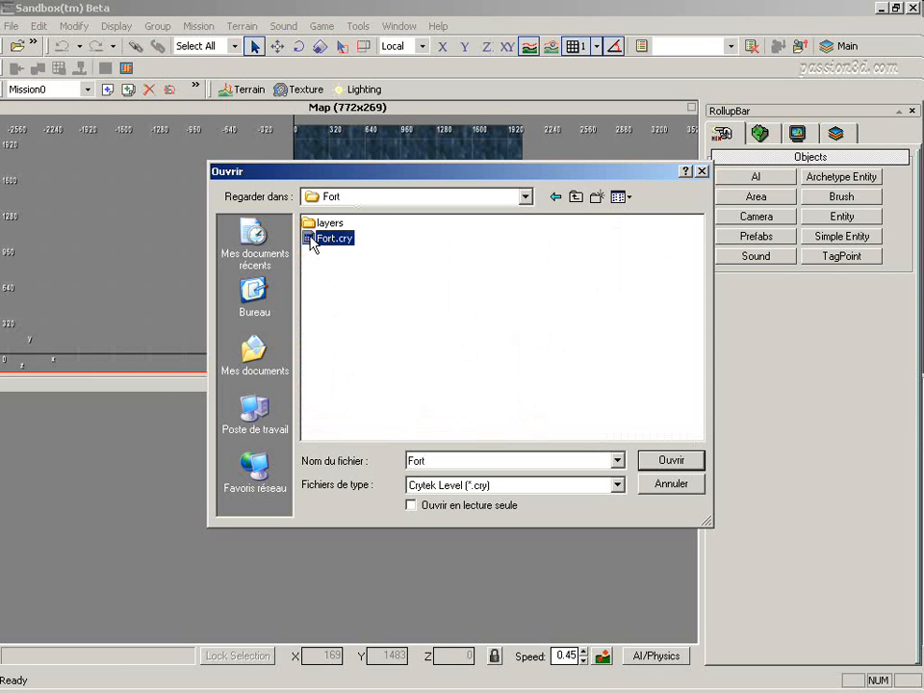
click(670, 465)
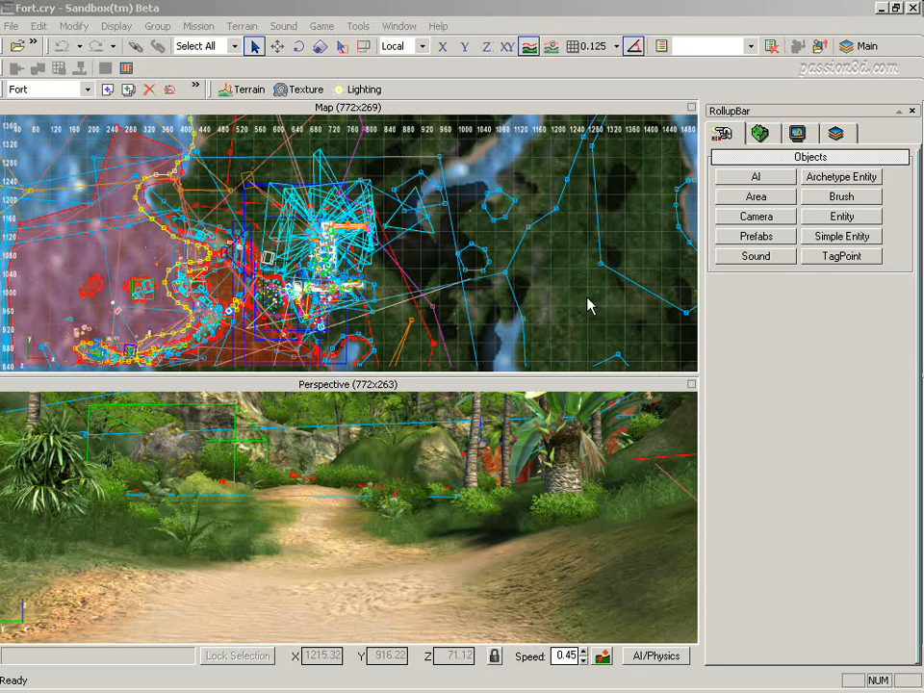
Select the backocean1 area box in the Perspective view and clear the selection again
right_drag(538, 481, 525, 460)
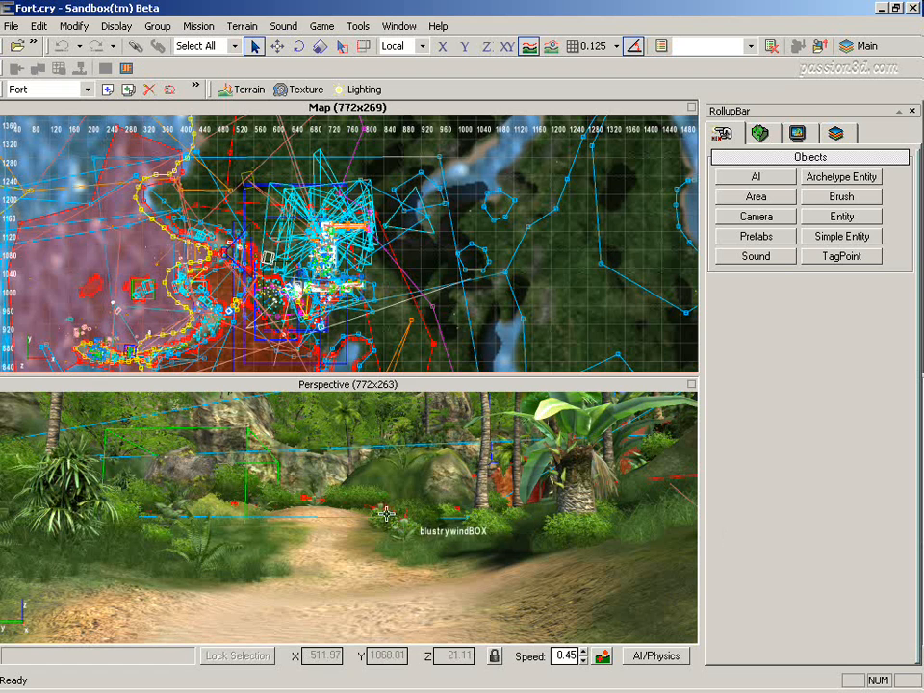
click(343, 567)
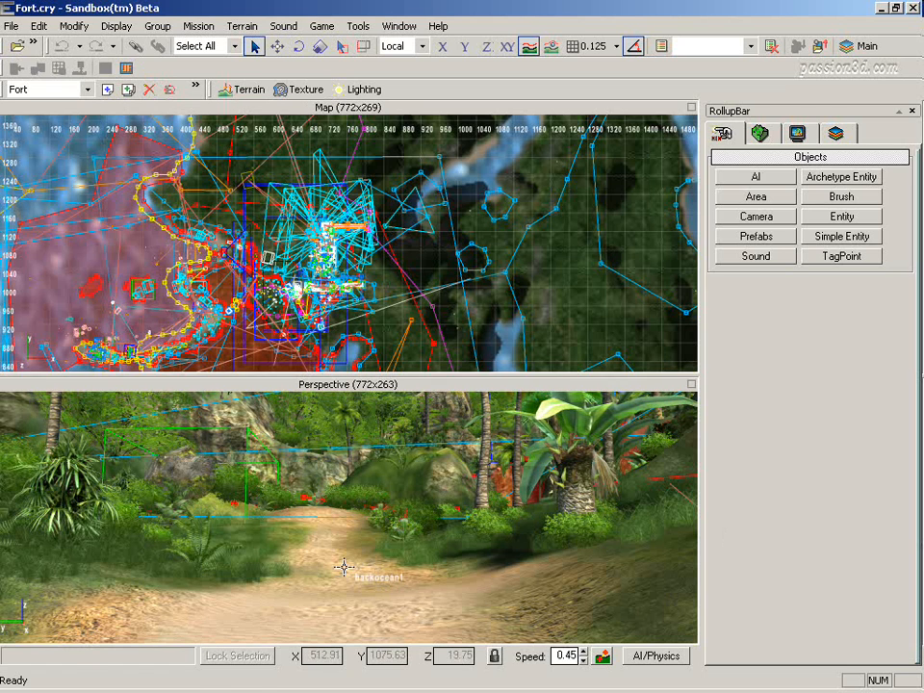
click(356, 556)
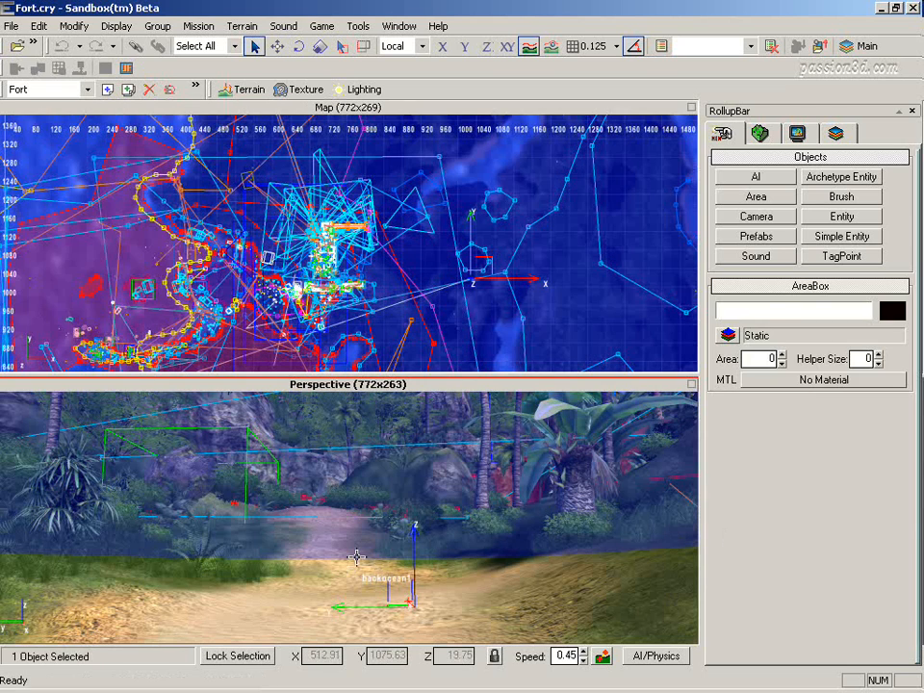
click(356, 557)
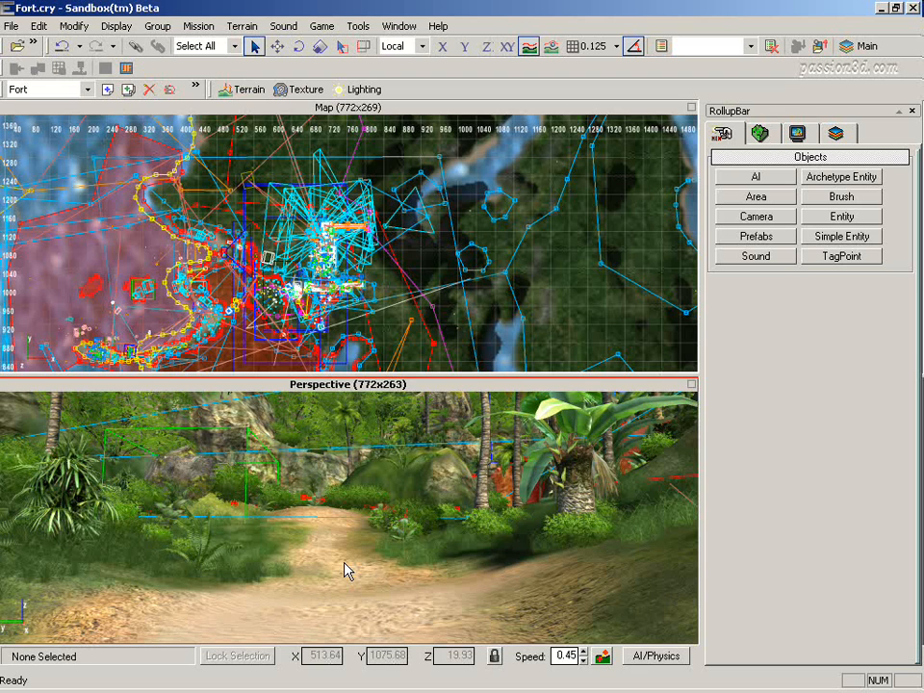
Move the perspective camera forward and backward along the jungle path and turn it to examine the surroundings
key(w)
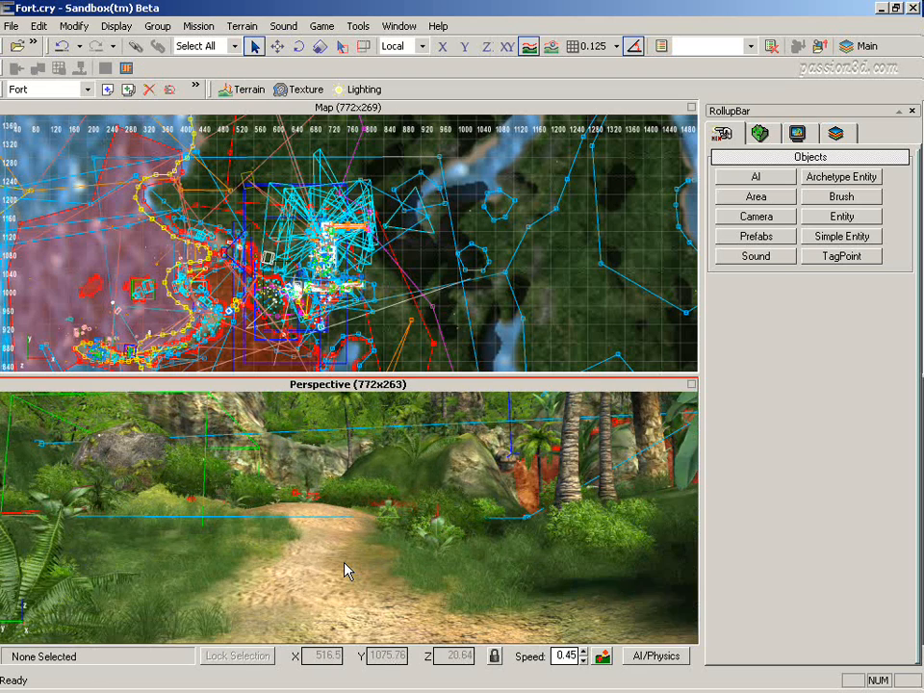
key(w)
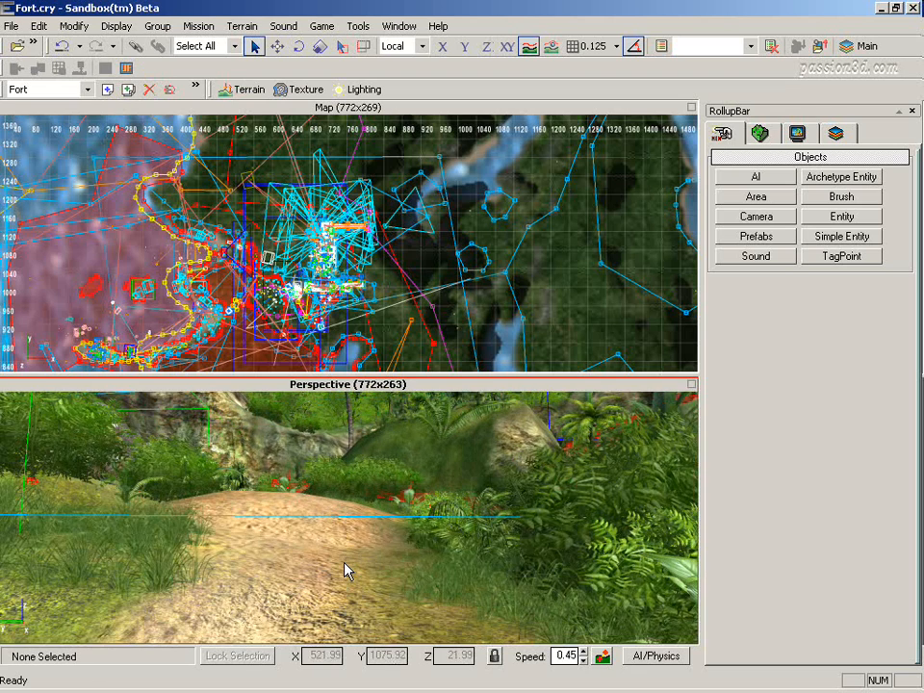
key(s)
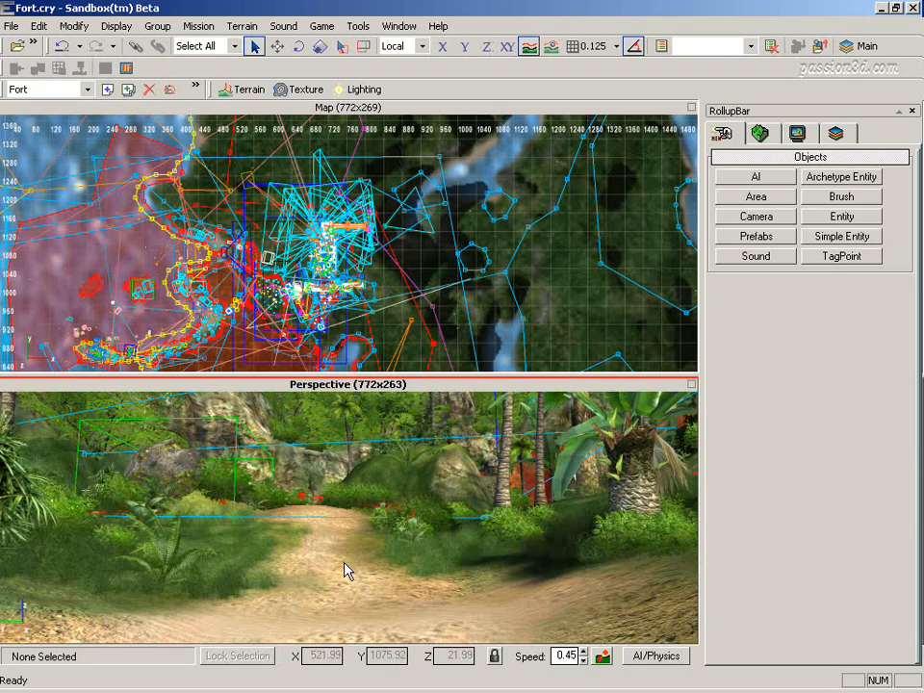
key(s)
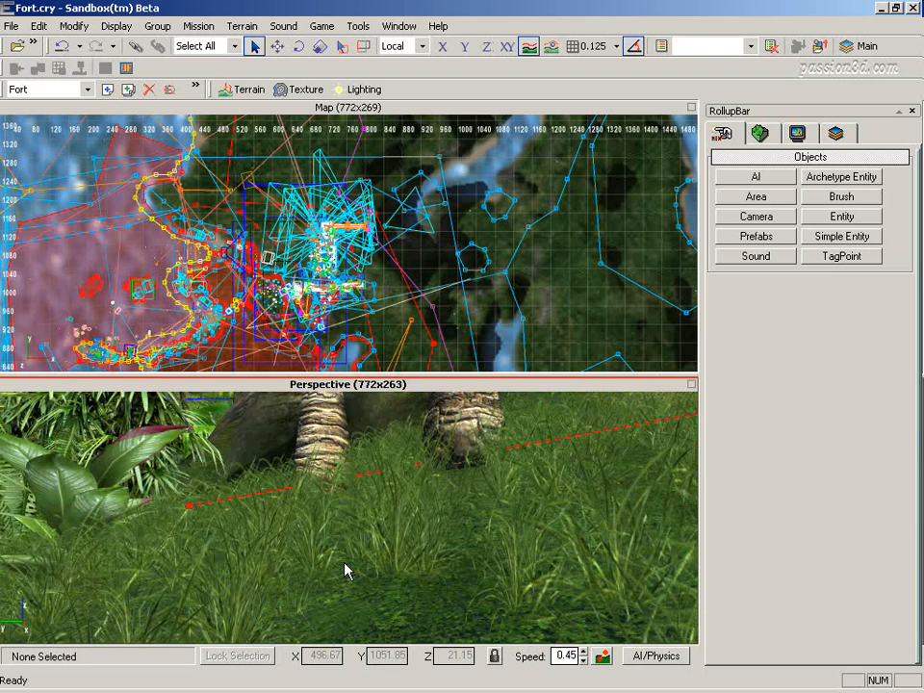
right_drag(345, 564, 345, 564)
key(w)
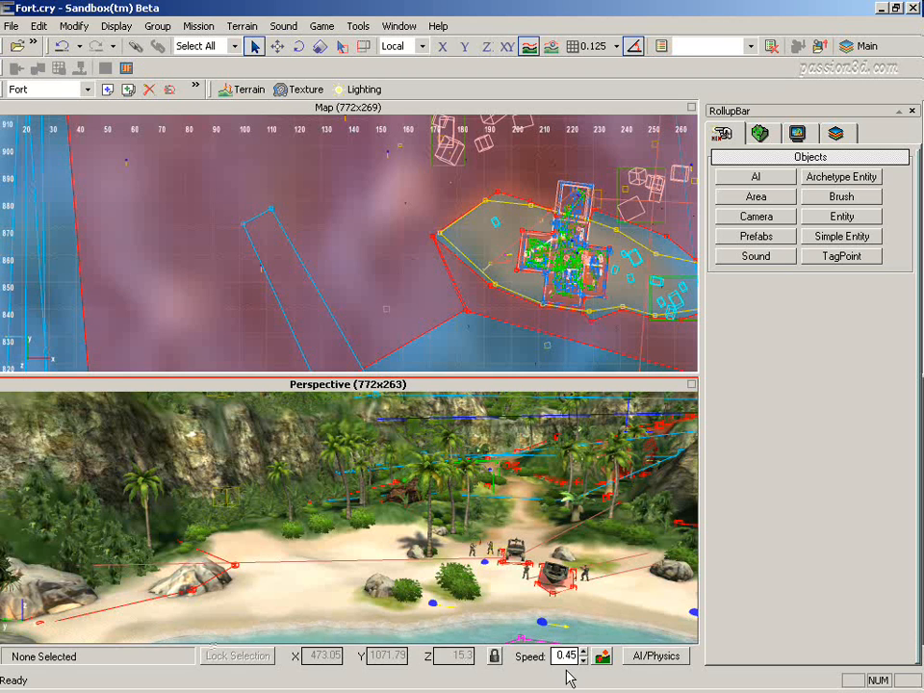
Enable terrain collision for the camera and move the perspective view through the lit tunnel
click(603, 658)
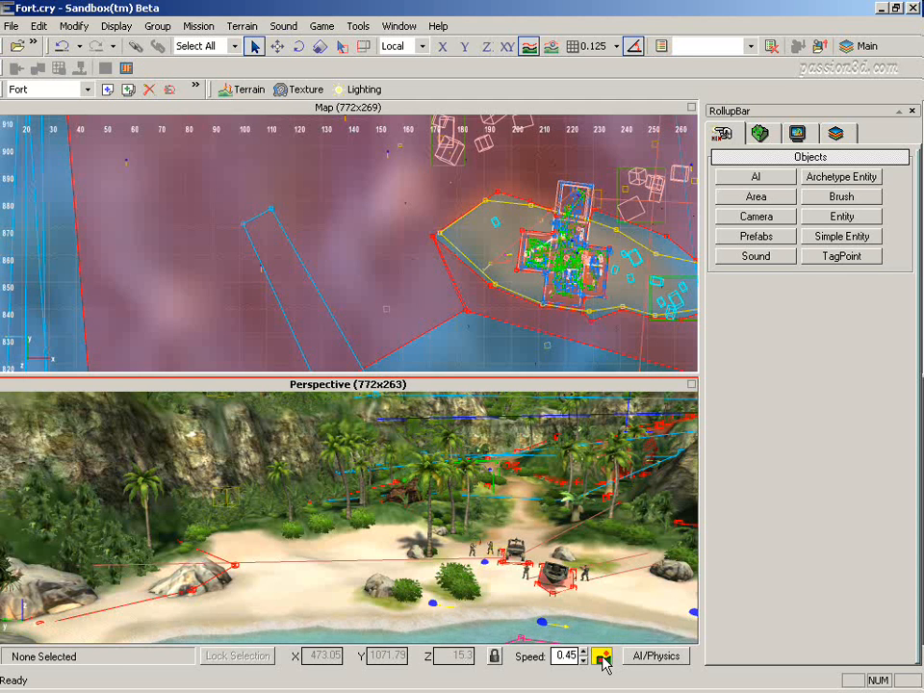
key(shift+F1)
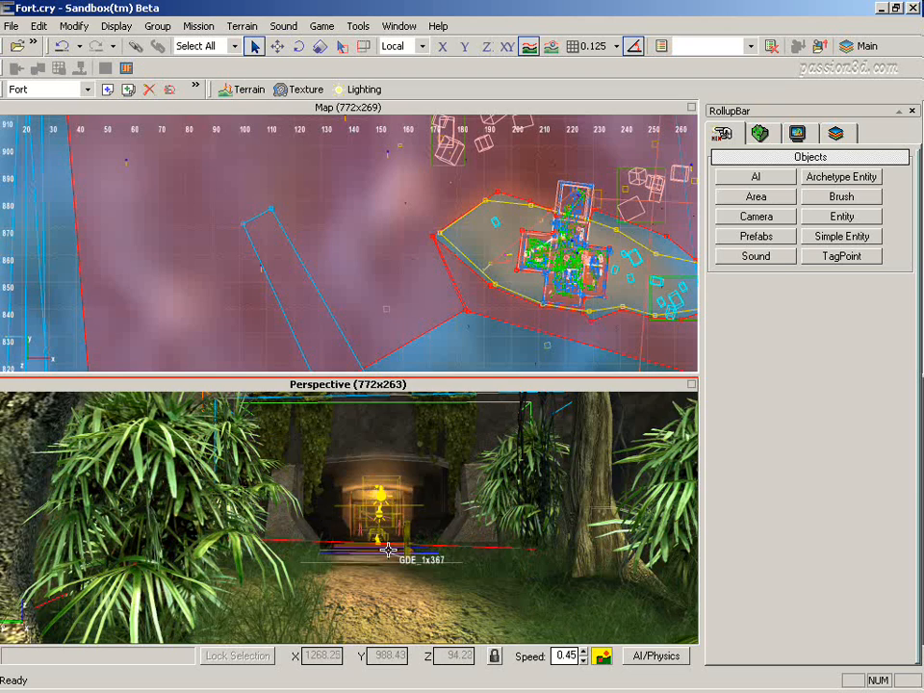
scroll(388, 549, up, 1)
scroll(388, 549, up, 6)
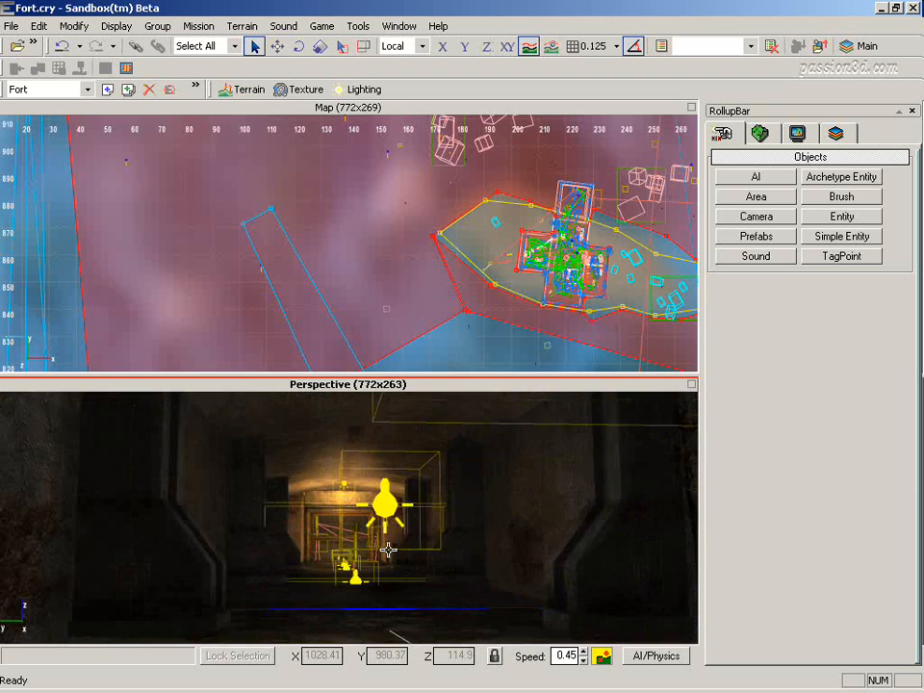
scroll(388, 549, up, 4)
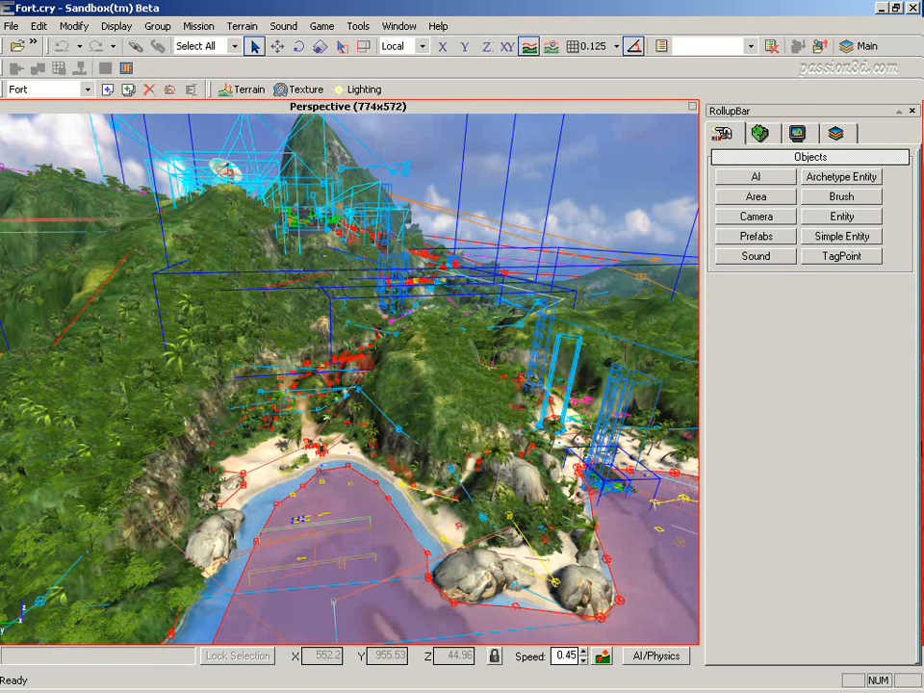
Hide the Brushes, AI Points and Tag Points categories in the level's display settings
click(798, 136)
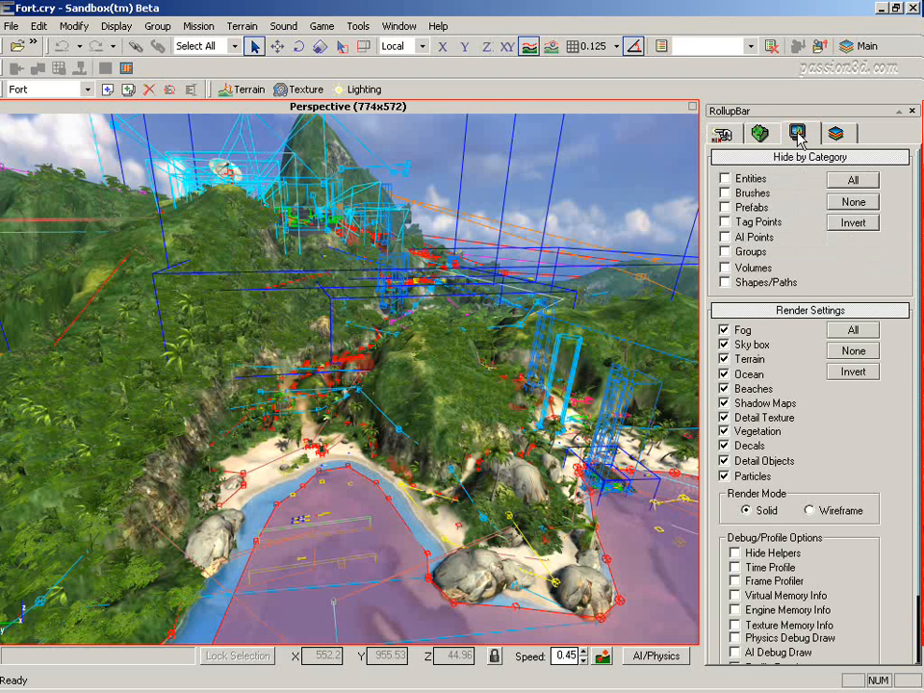
click(797, 186)
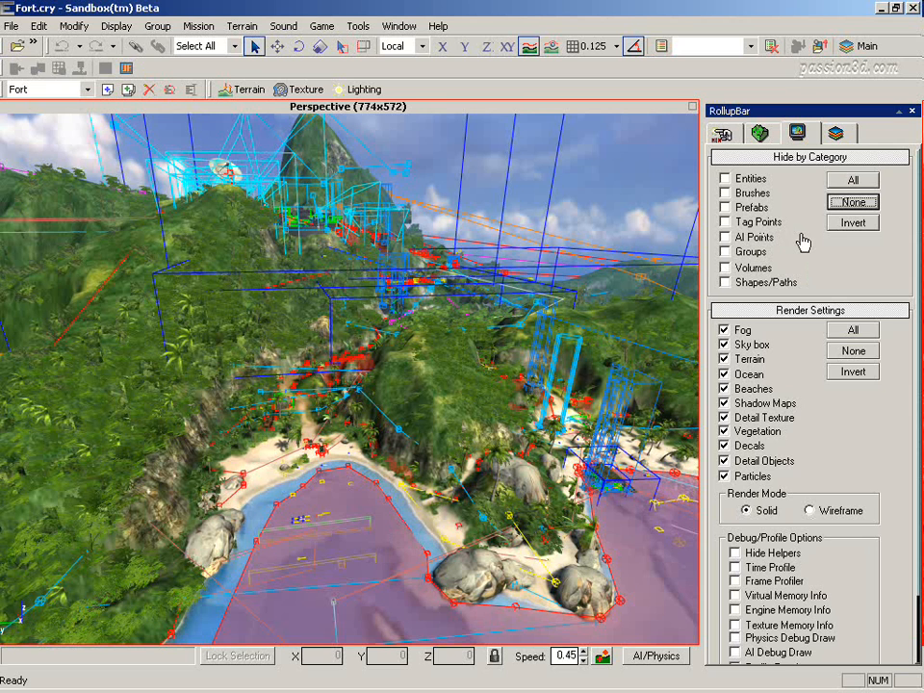
click(727, 194)
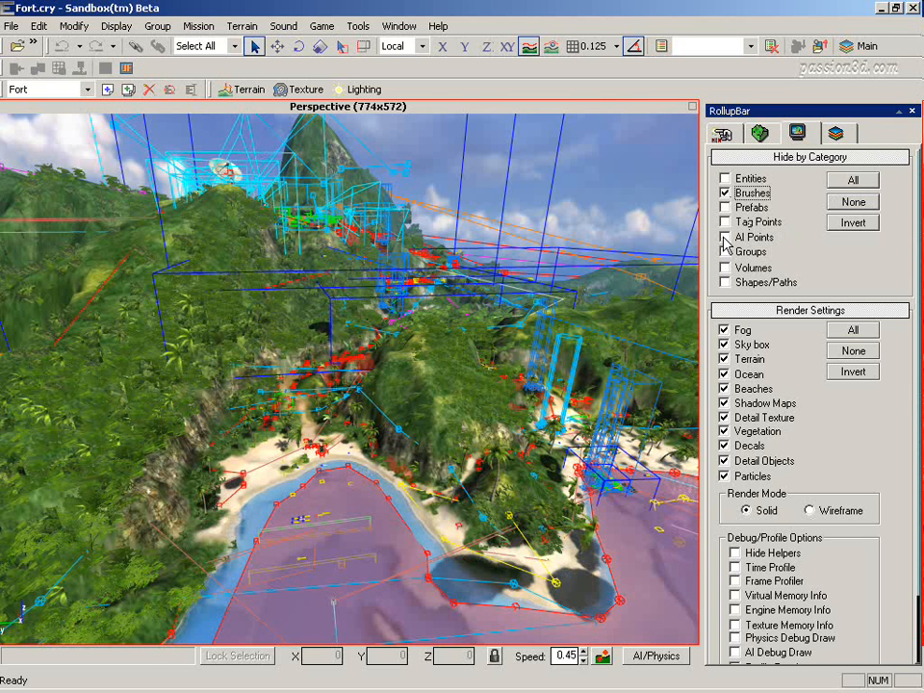
click(725, 238)
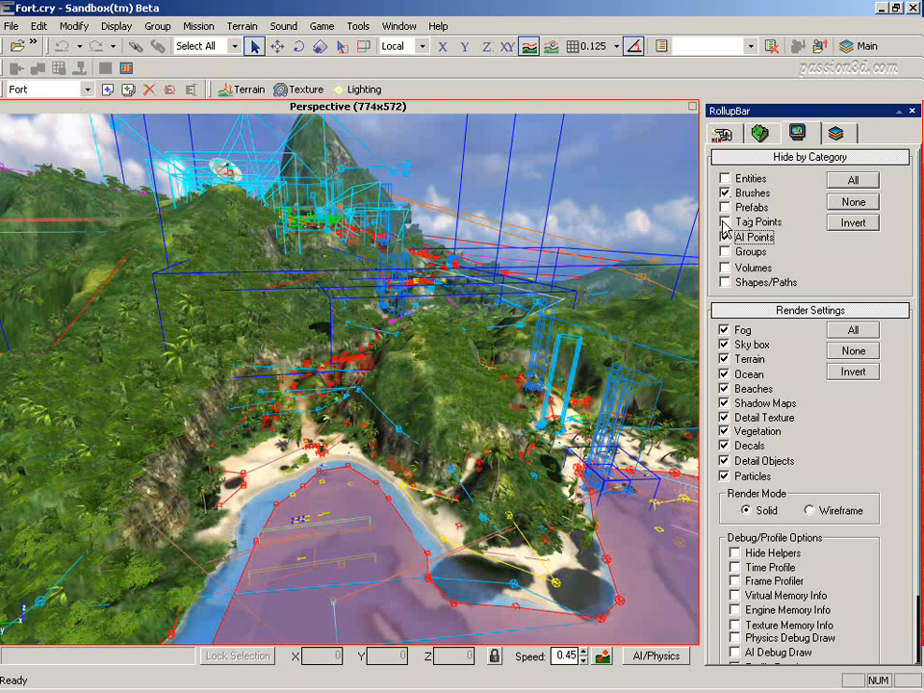
click(727, 224)
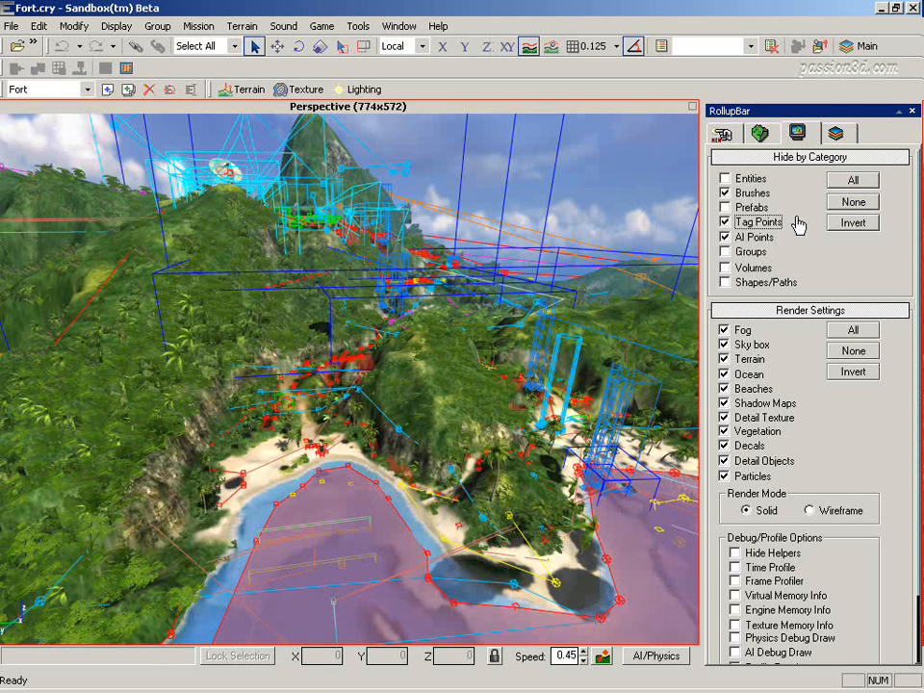
Hide all object categories and turn off rendering of the Terrain, Sky box, Fog and Ocean
click(851, 182)
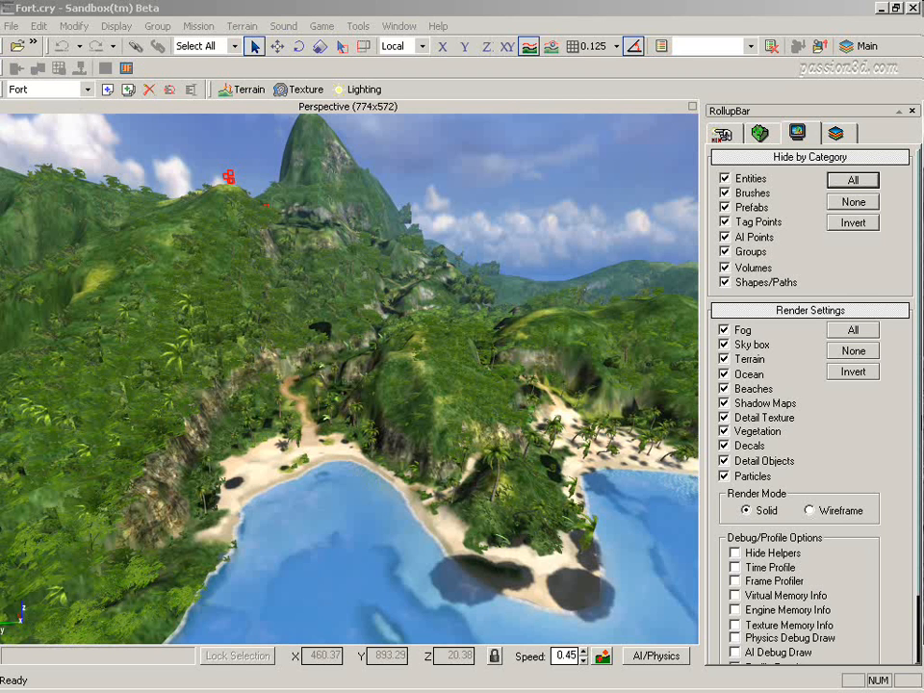
click(724, 359)
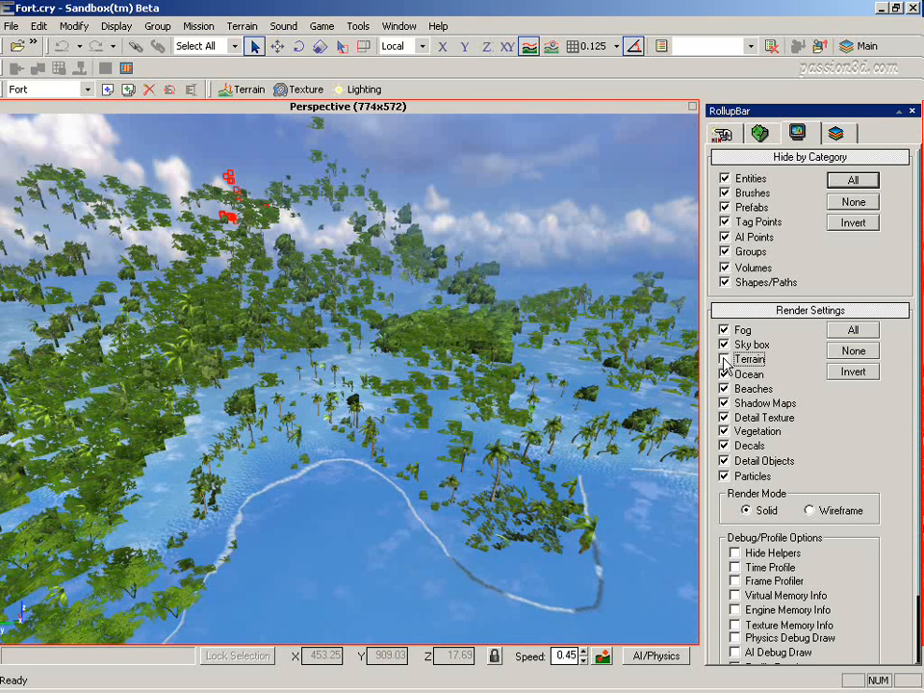
click(725, 344)
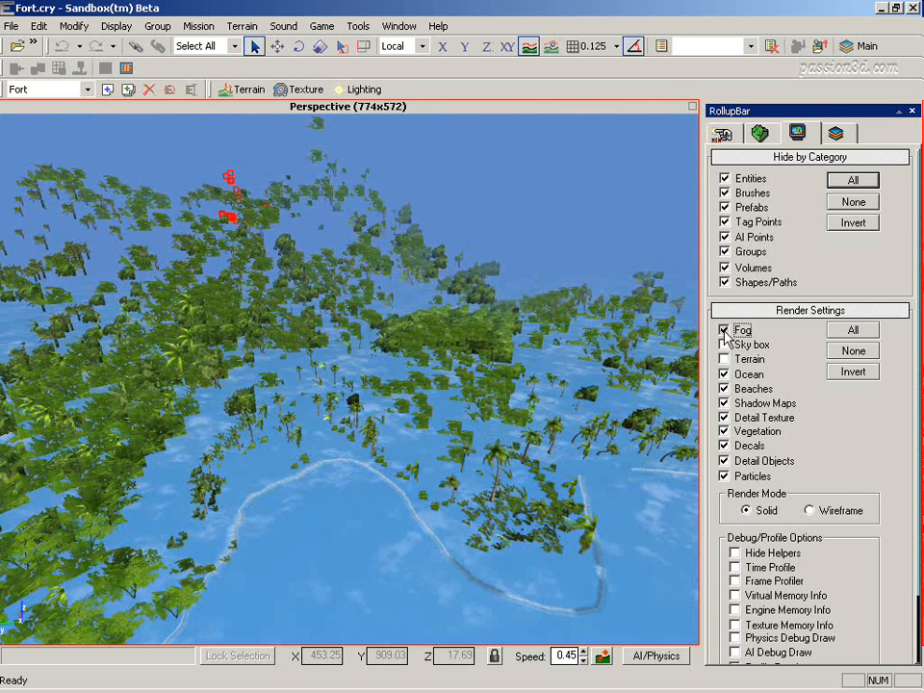
click(725, 330)
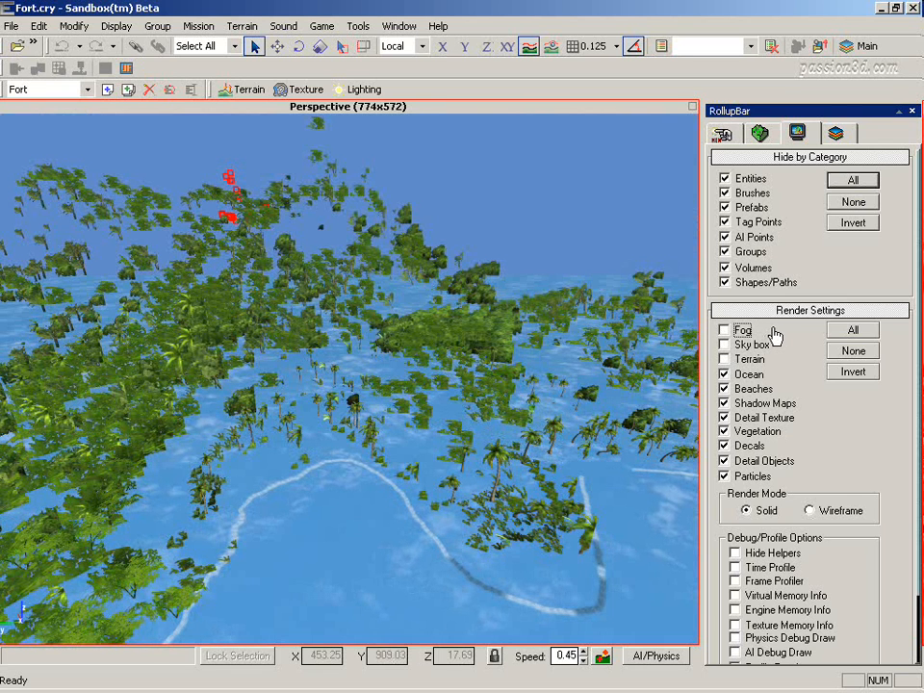
click(724, 374)
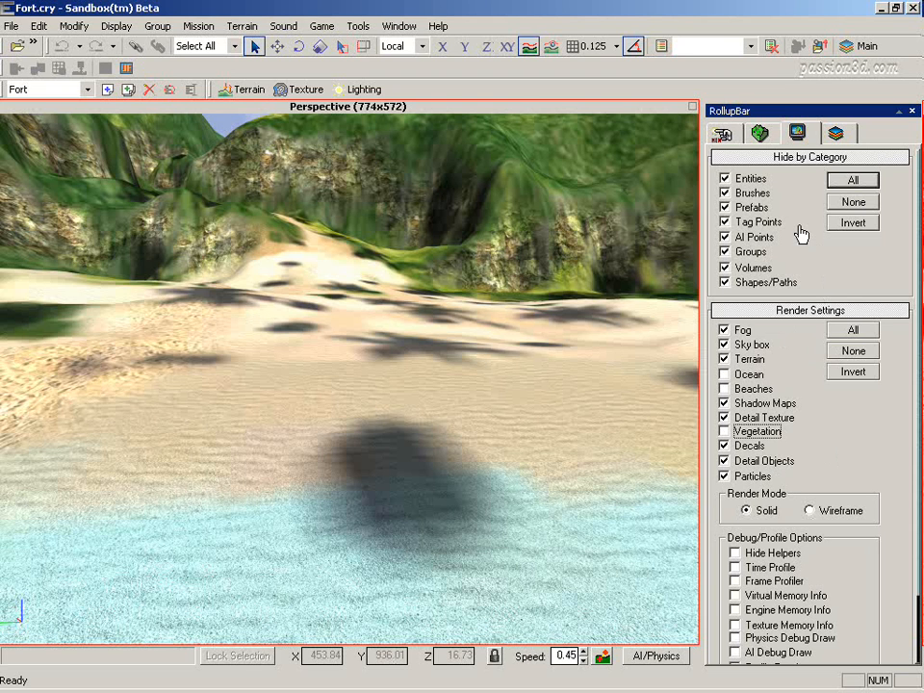
Show the Brushes category again and select the beach rock cst_rock_aa393 in the Perspective view
click(726, 194)
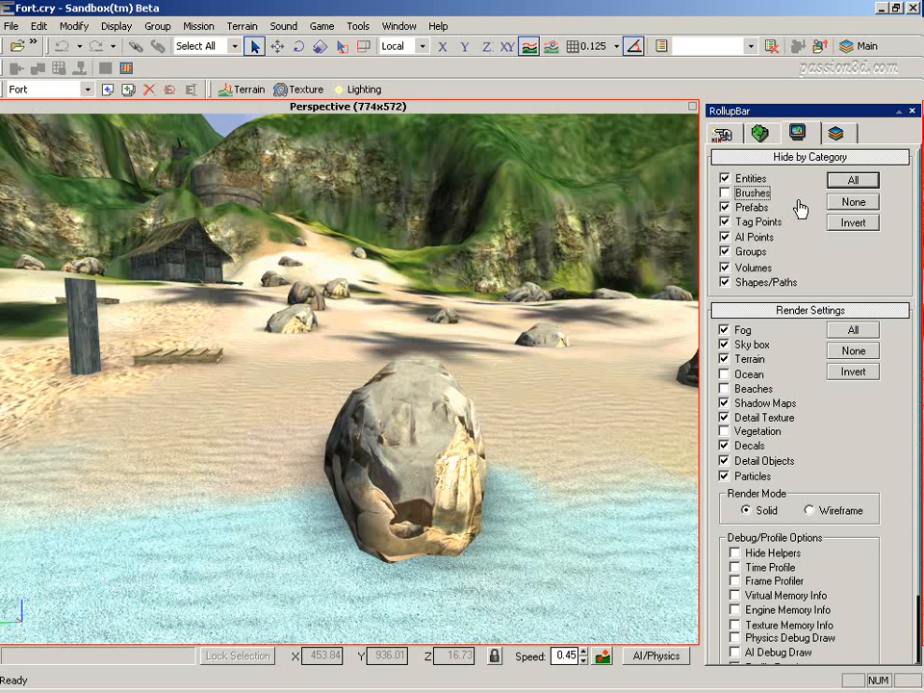
click(416, 390)
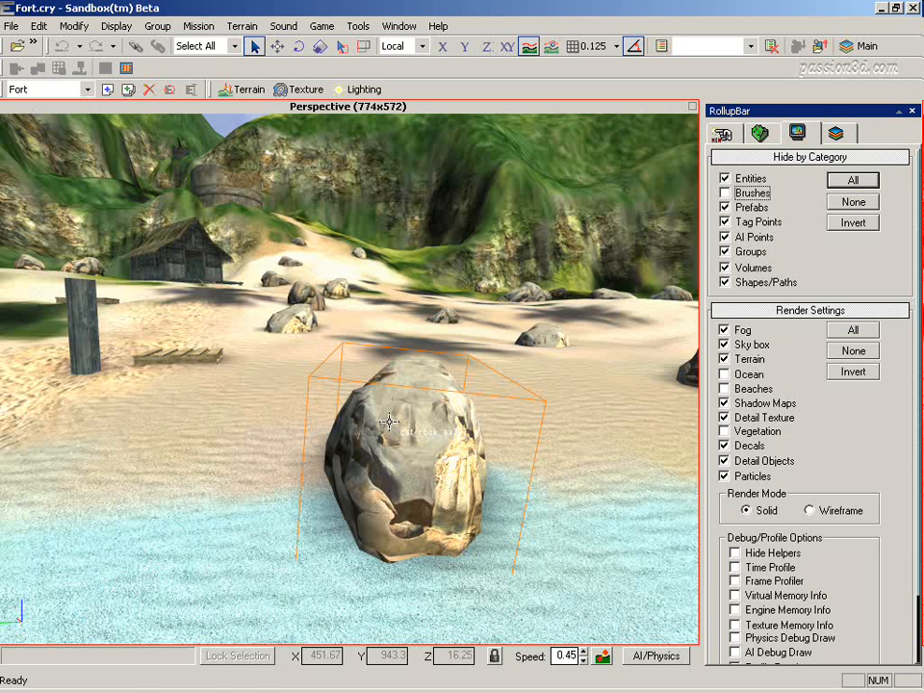
click(389, 422)
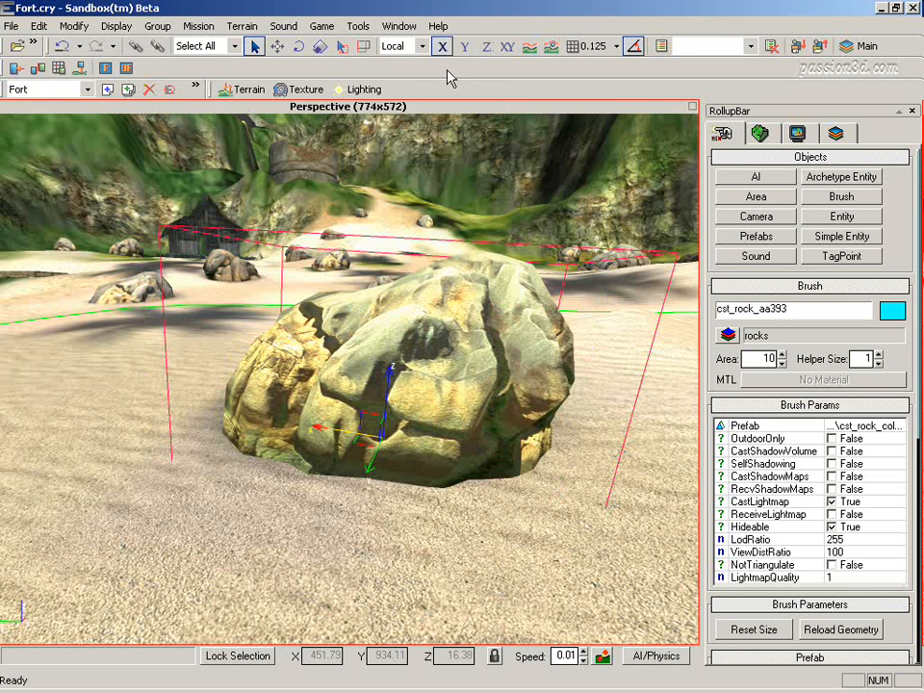
Move the selected rock along its local Y and X axes to about X 450, Y 935
click(278, 48)
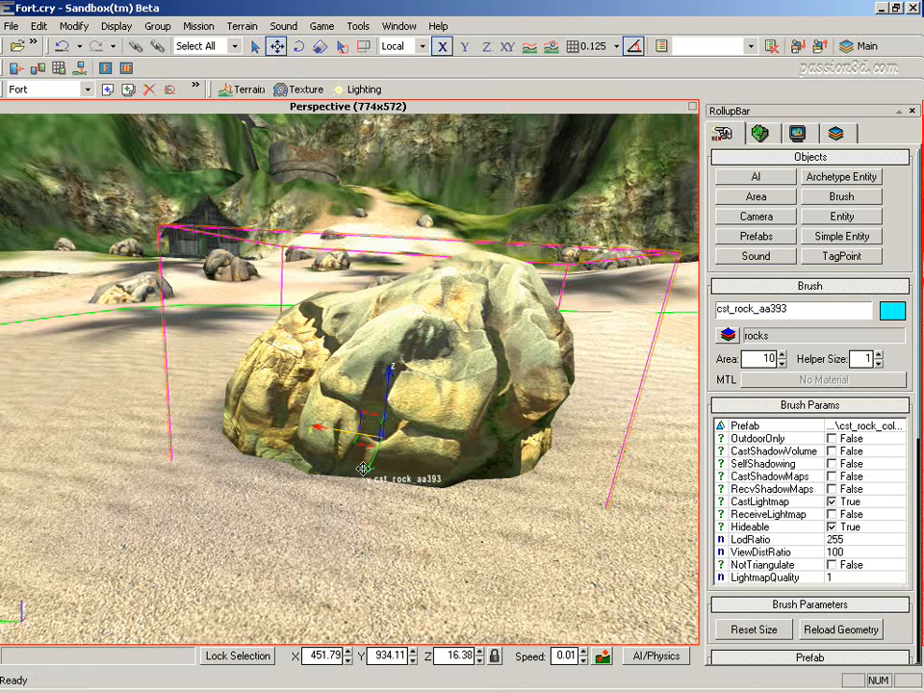
drag(368, 466, 315, 421)
mouse_move(315, 422)
mouse_down()
mouse_move(113, 474)
mouse_move(301, 436)
mouse_up()
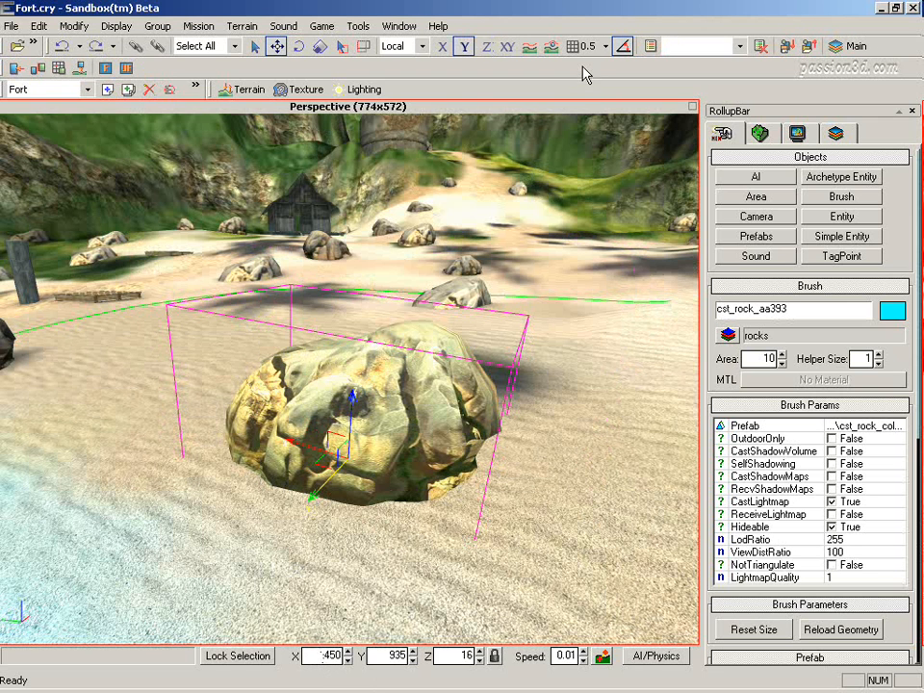
Turn on grid snapping with a grid size of 1 and try moving the rock along its Y axis
click(580, 51)
click(605, 48)
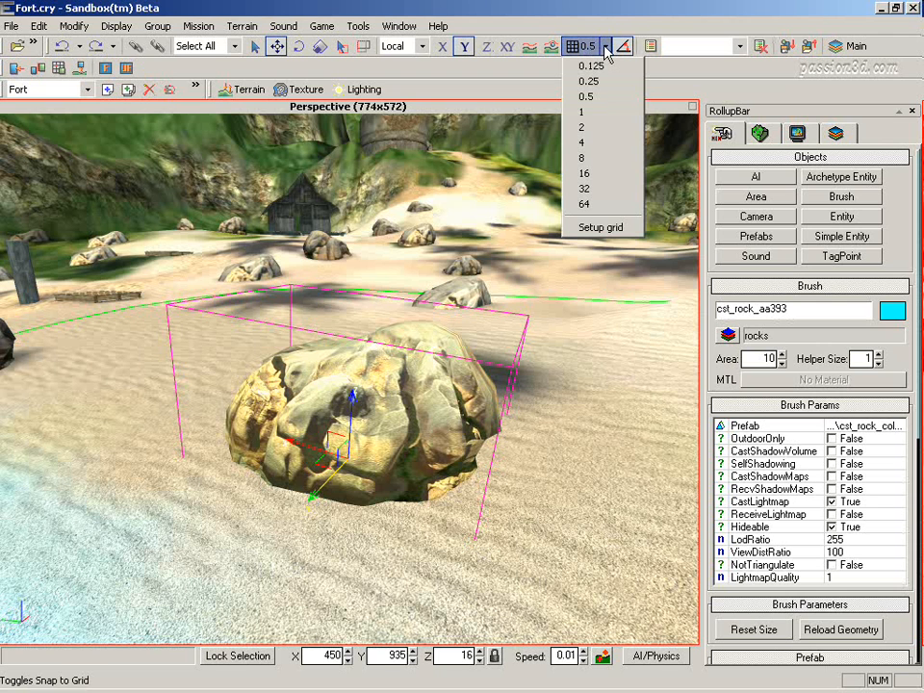
click(587, 115)
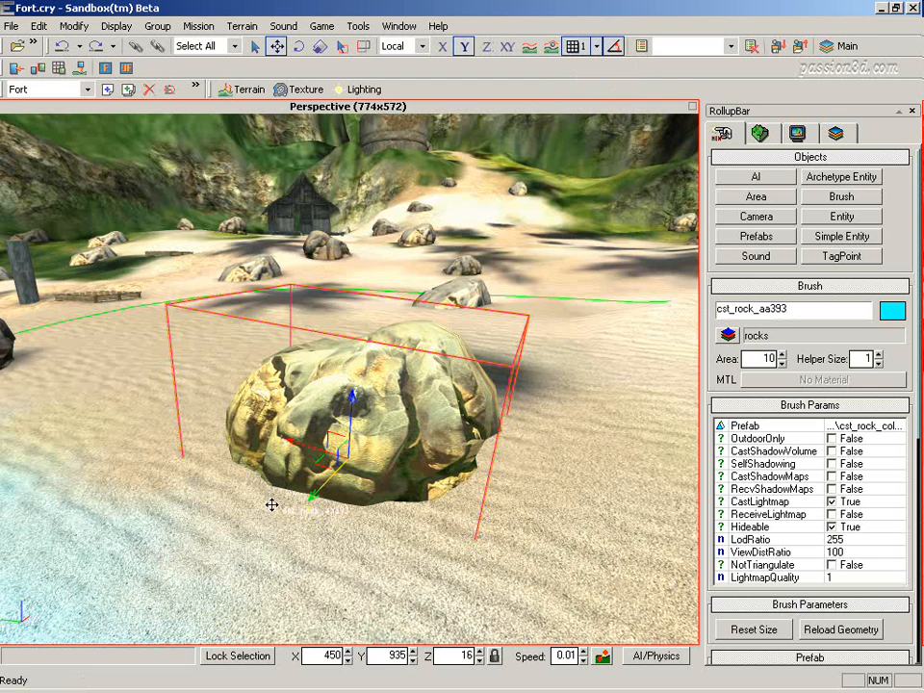
drag(317, 498, 336, 507)
Switch the rock's movement constraint through X, Y and XY, and set it back to Y
click(442, 46)
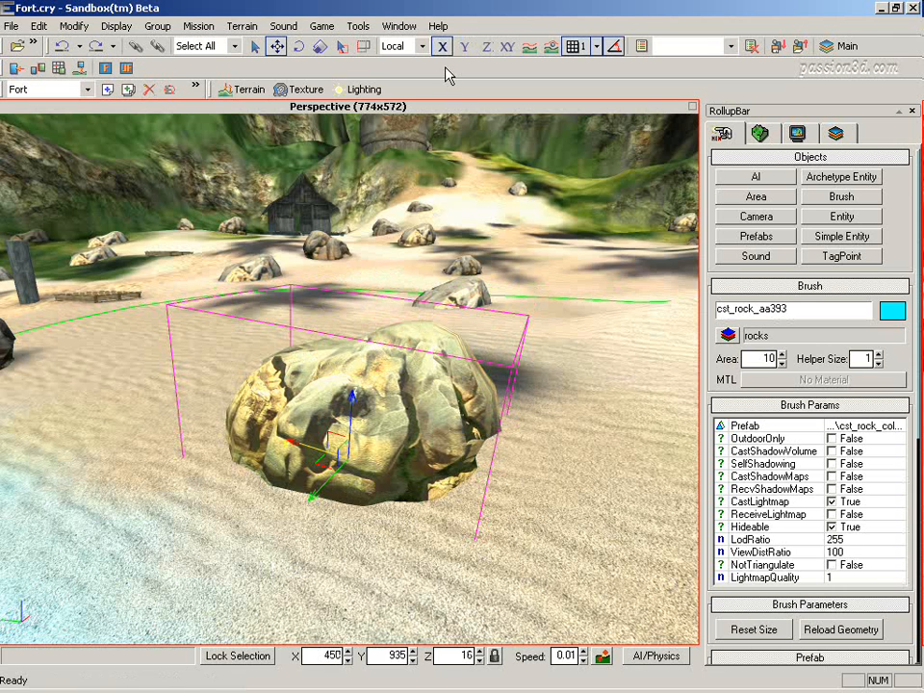
click(463, 48)
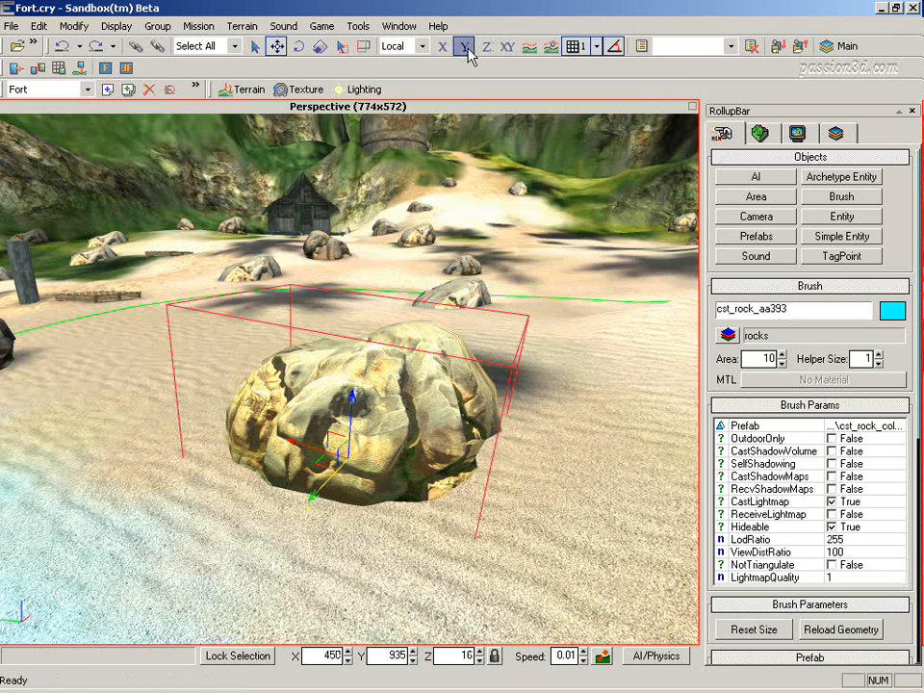
click(507, 48)
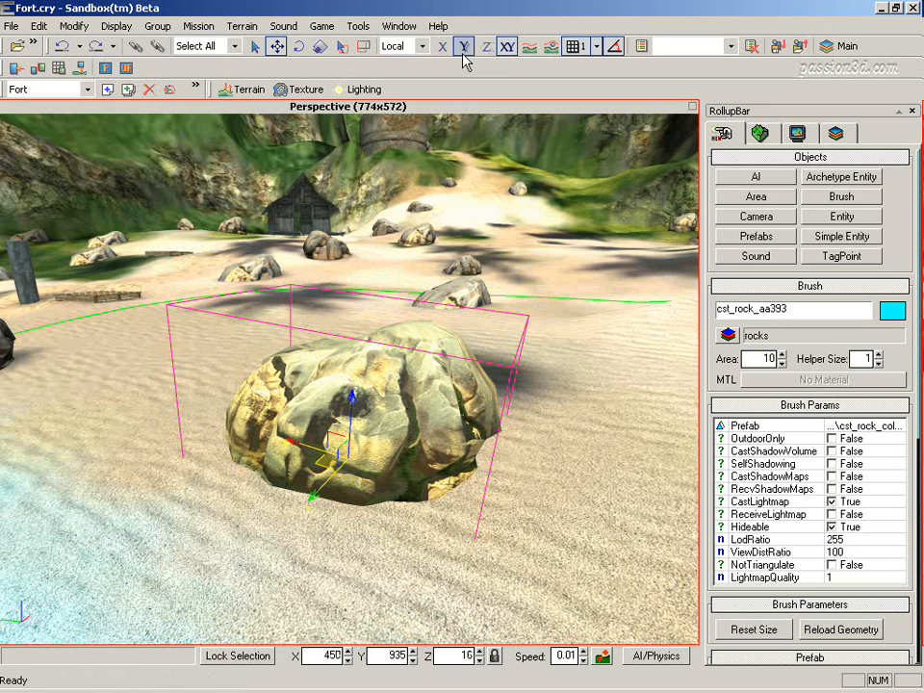
click(464, 48)
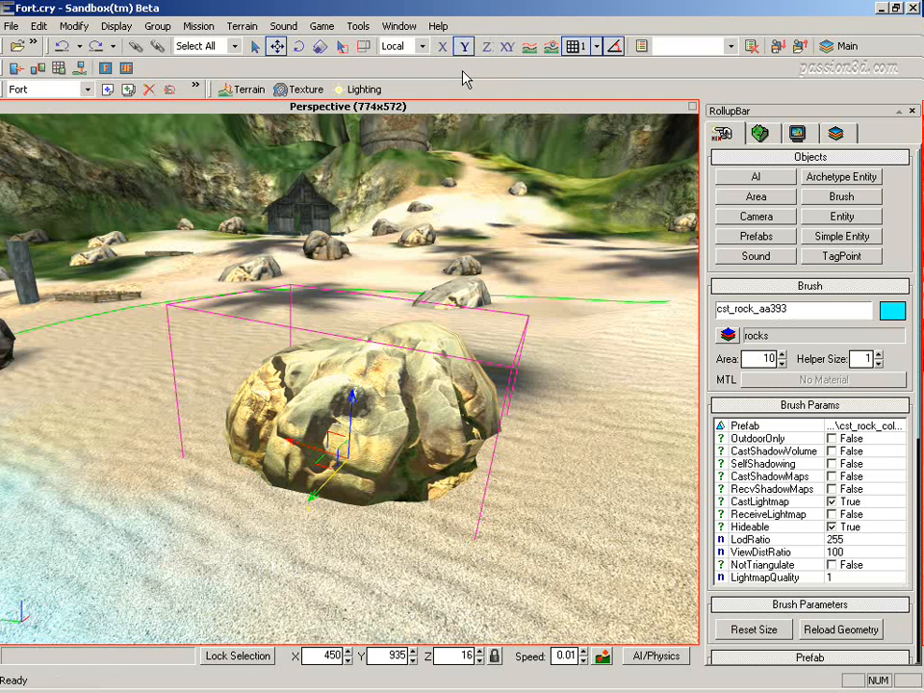
Turn off grid snapping and move the rock freely in the XY plane to about X 451.93, Y 934.3
key(g)
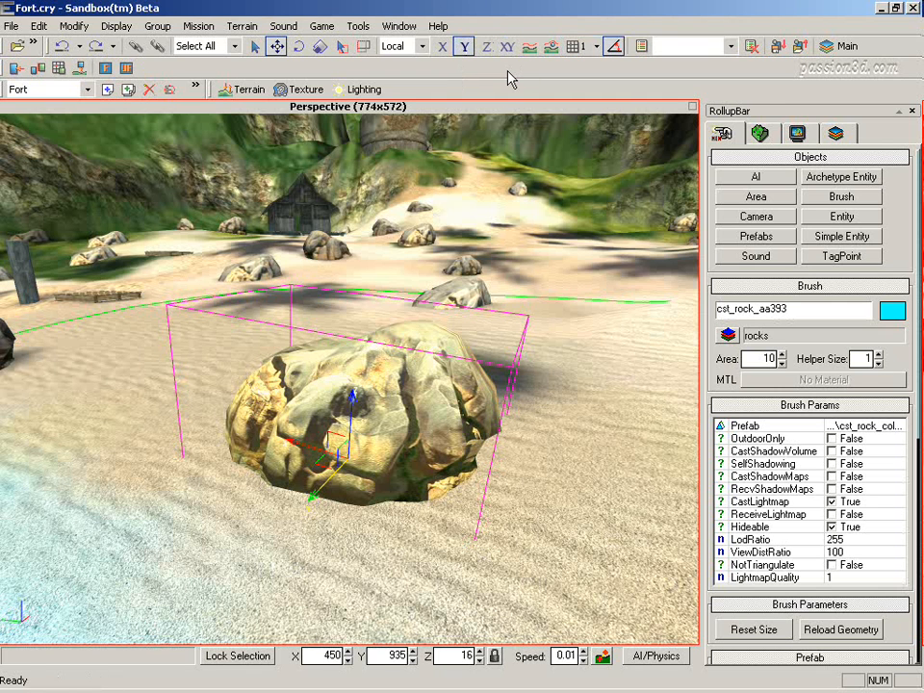
click(510, 48)
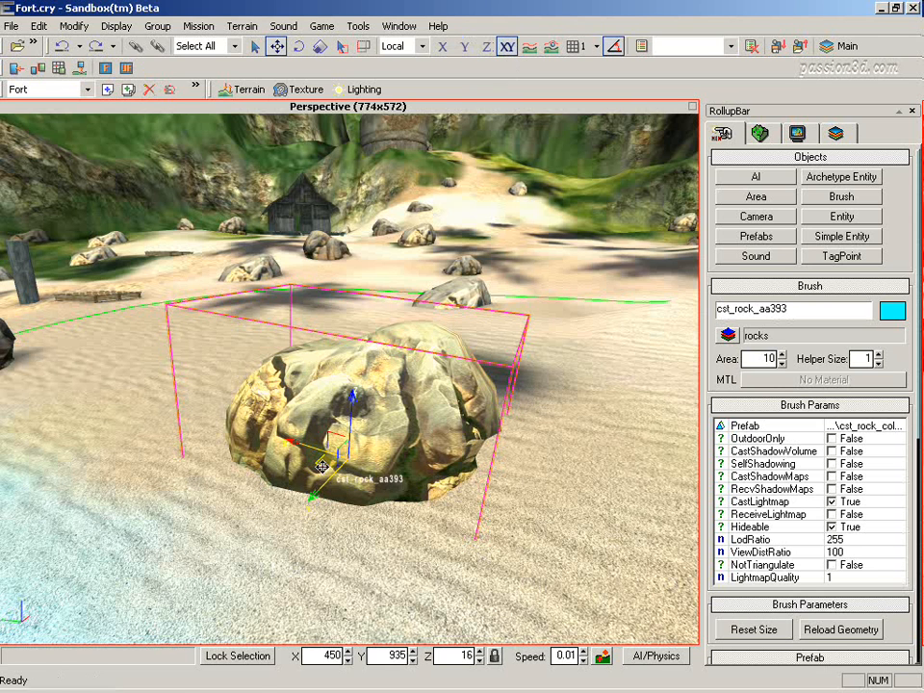
drag(321, 467, 409, 423)
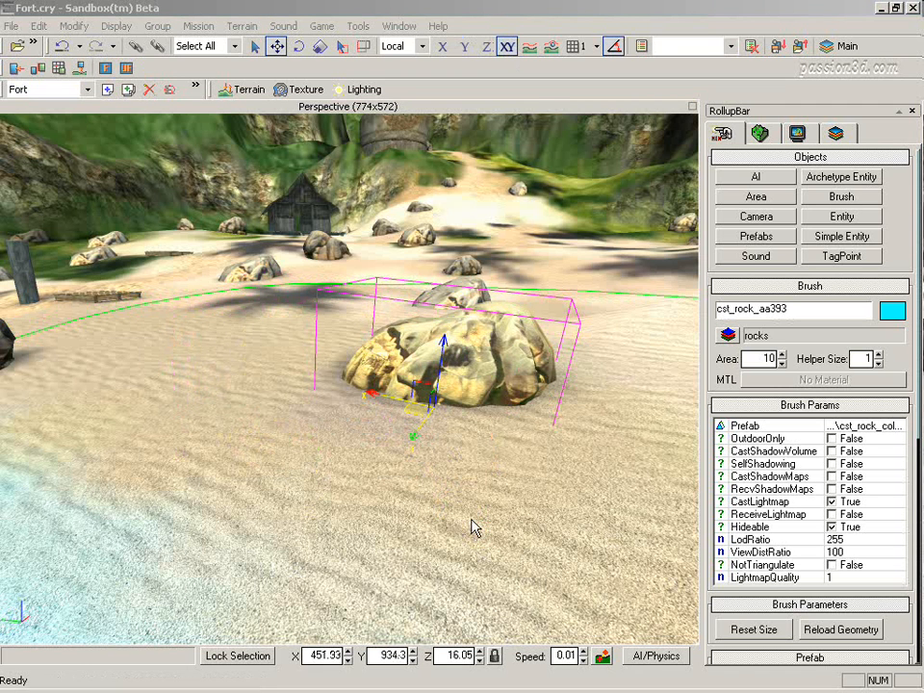
Rotate the rock slightly about its Y, X and Z axes, to about -0.54, -0.87 and 81.97 degrees in X, Y and Z
click(302, 48)
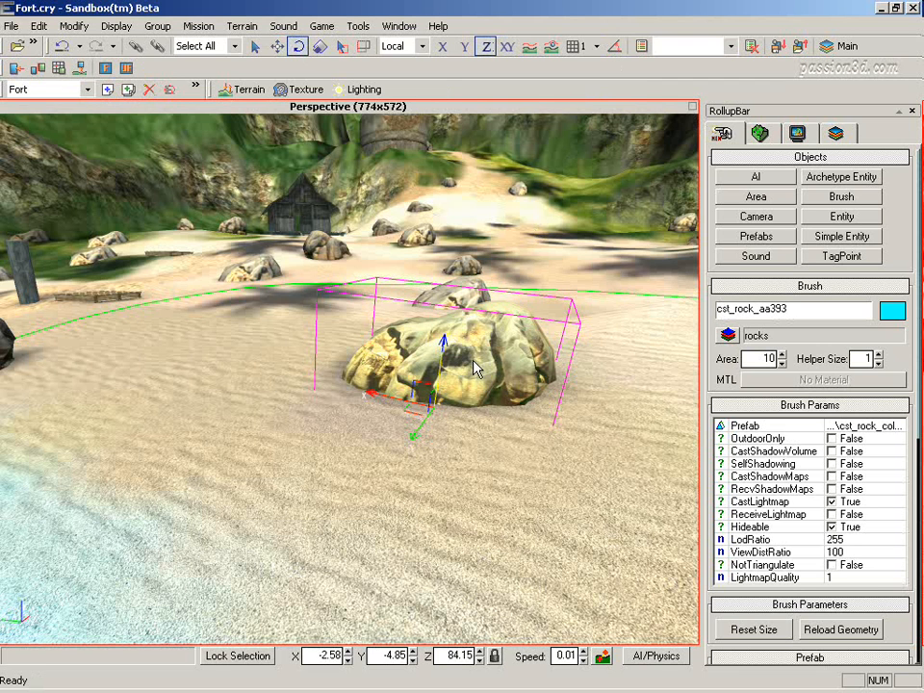
mouse_move(414, 438)
mouse_down()
mouse_move(408, 419)
mouse_move(416, 438)
mouse_up()
mouse_move(372, 396)
mouse_down()
mouse_move(373, 363)
mouse_move(371, 398)
mouse_up()
mouse_move(439, 347)
mouse_down()
mouse_move(439, 303)
mouse_move(438, 347)
mouse_move(423, 339)
mouse_up()
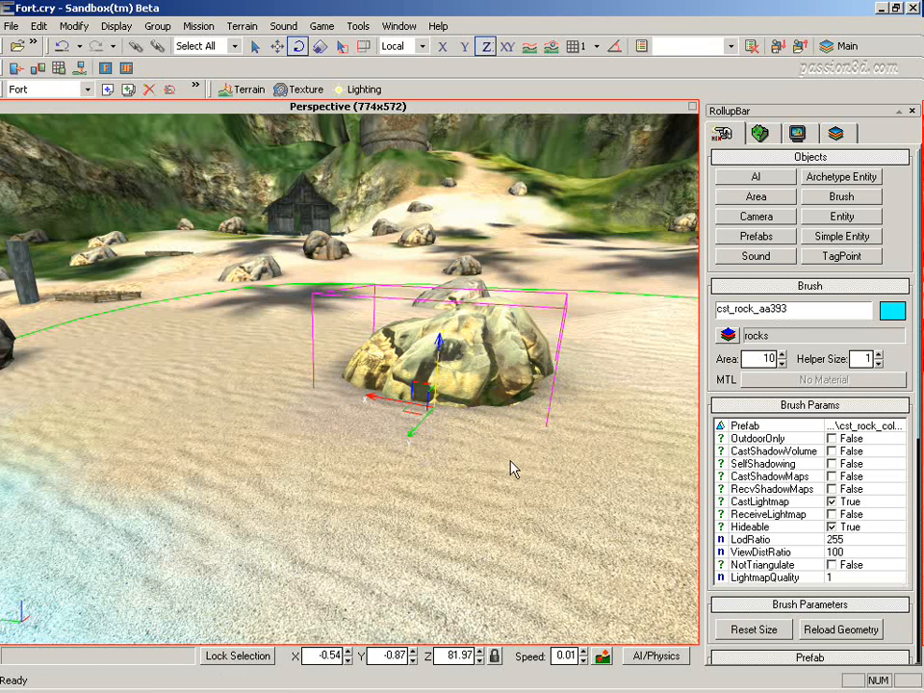
Turn on angle snapping and rotate the rock about 45 degrees around its Y axis
click(613, 45)
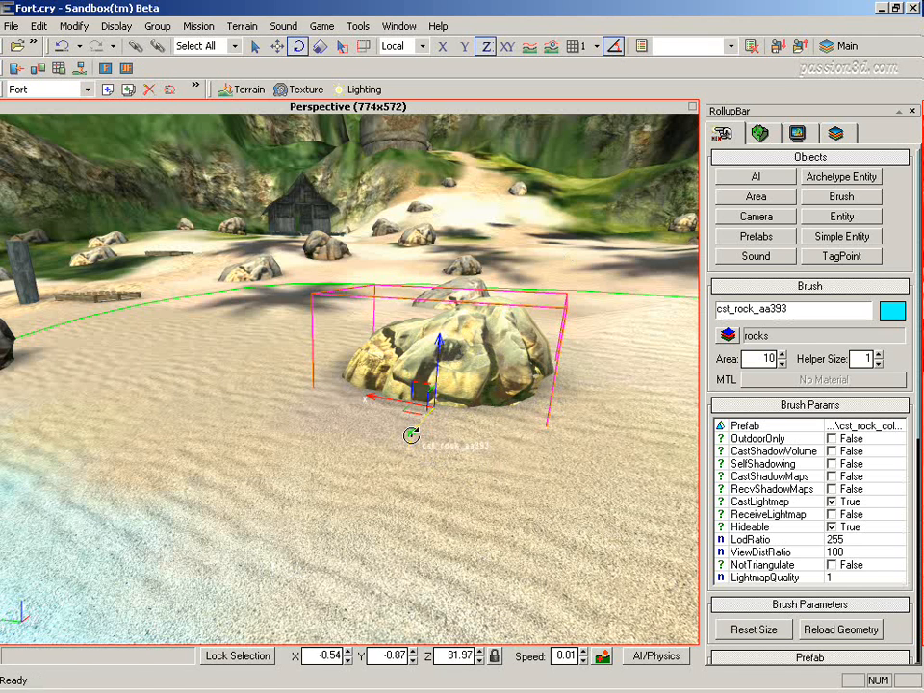
key(2)
drag(404, 419, 401, 396)
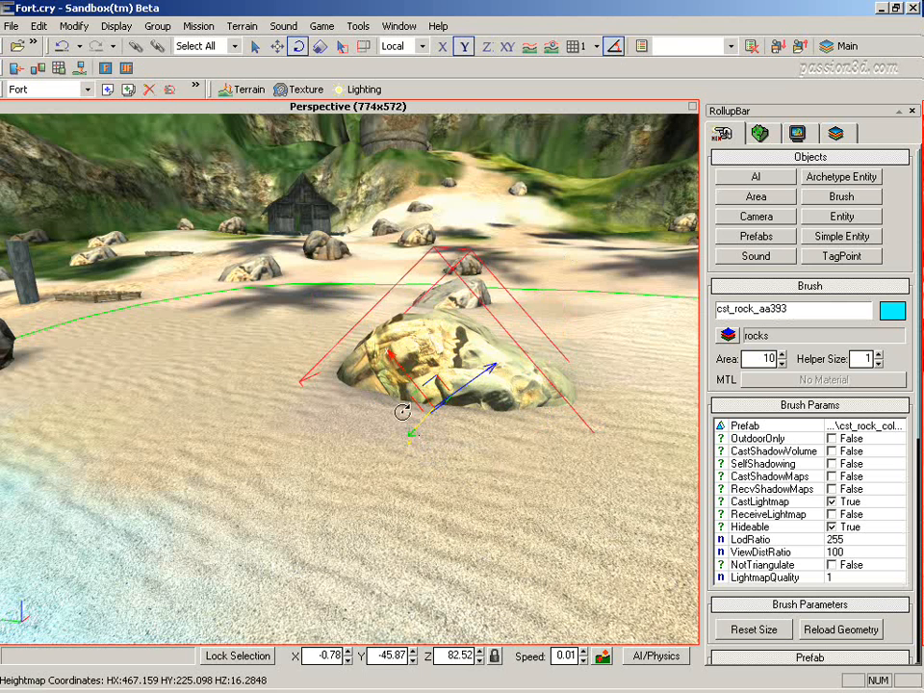
Undo the snapped Y-axis rotation of the rock, redo it, and undo it again
key(ctrl+z)
key(ctrl+shift+z)
key(ctrl+z)
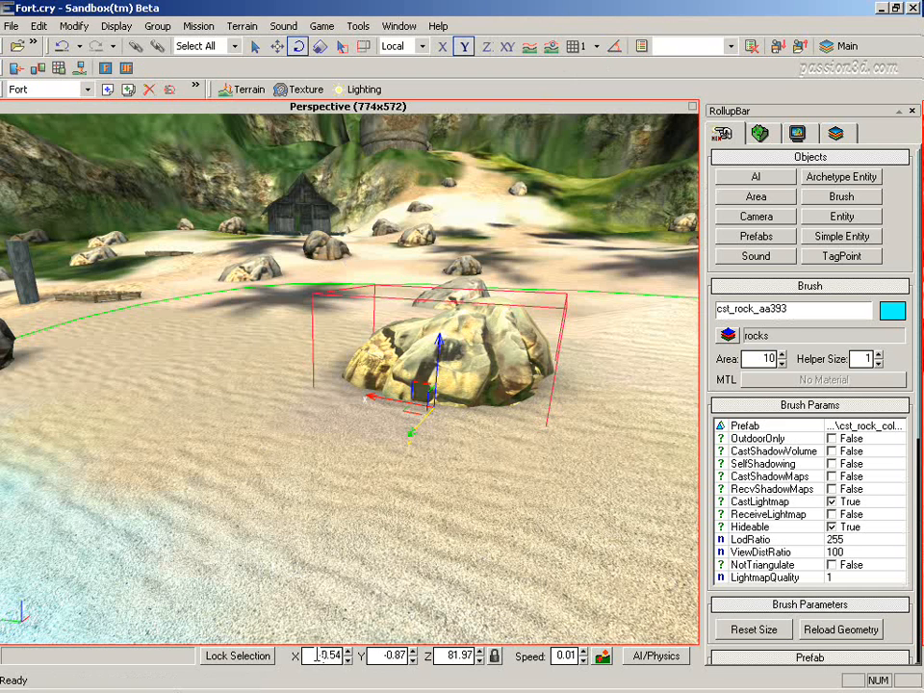
Set the rock's X rotation to -45 degrees
double_click(317, 656)
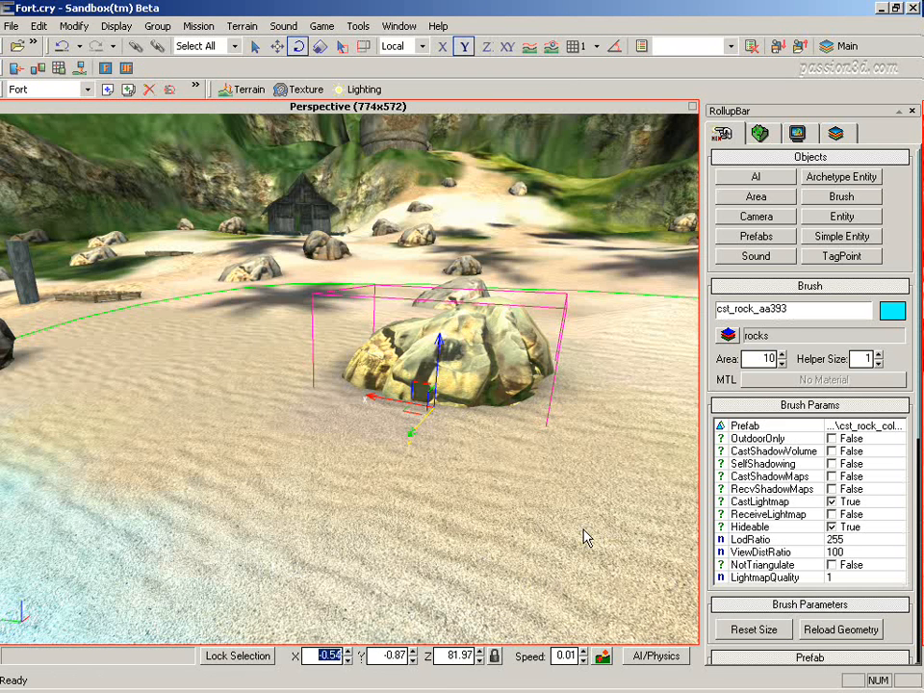
text(-45)
key(Return)
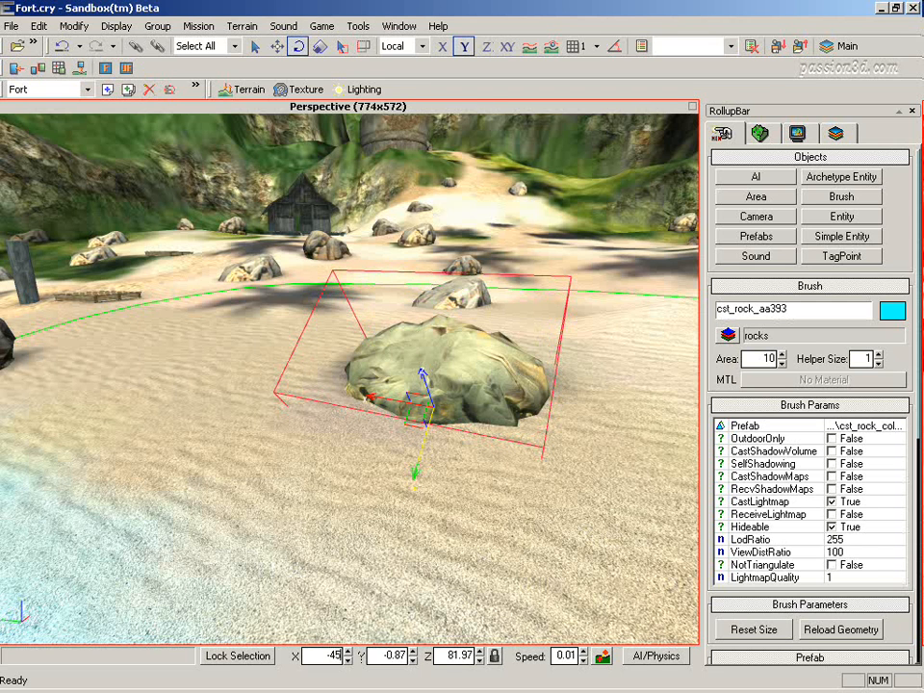
Undo the X rotation change, and undo and redo the rock's preceding Z-axis rotation
key(ctrl+z)
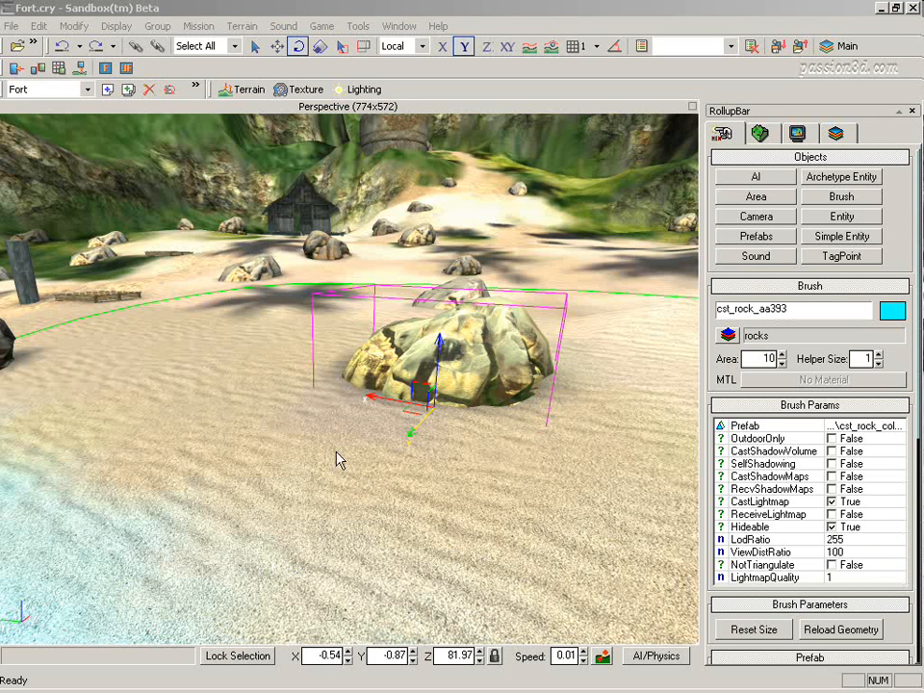
click(65, 52)
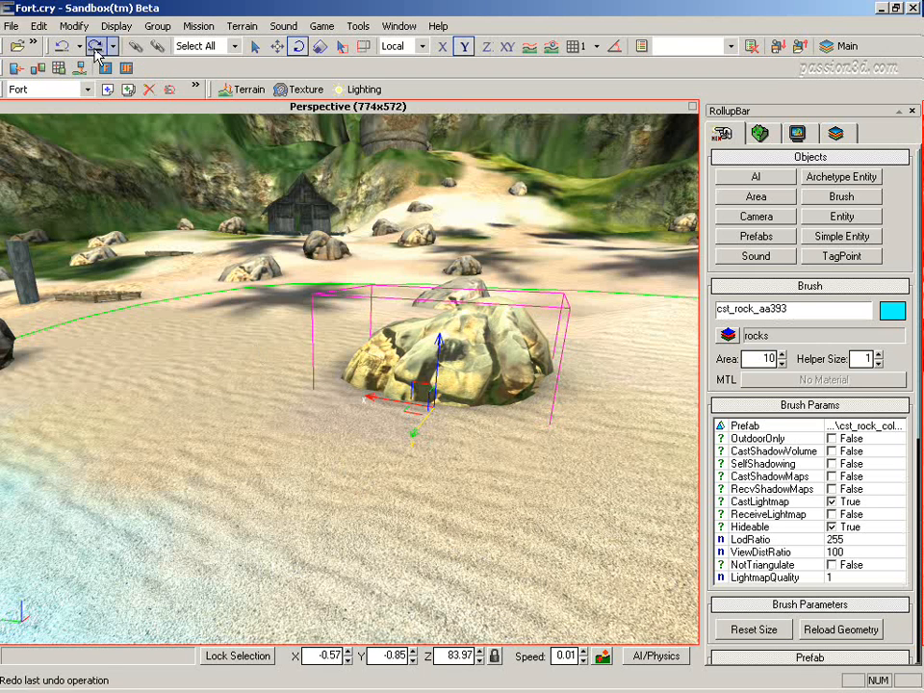
click(95, 48)
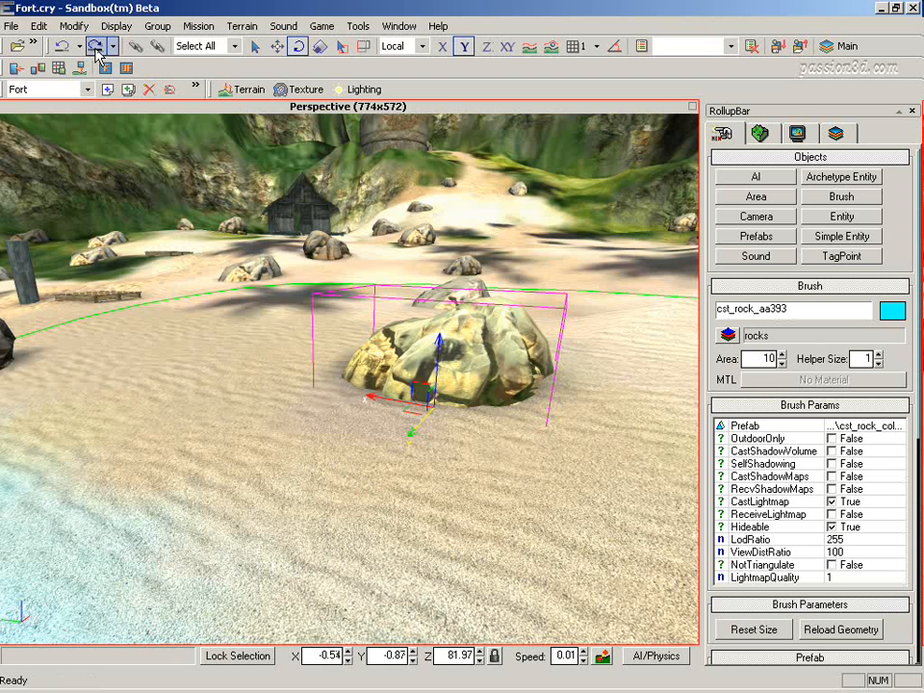
Scale the rock up uniformly to about 1.32 on all axes
right_drag(279, 259, 322, 244)
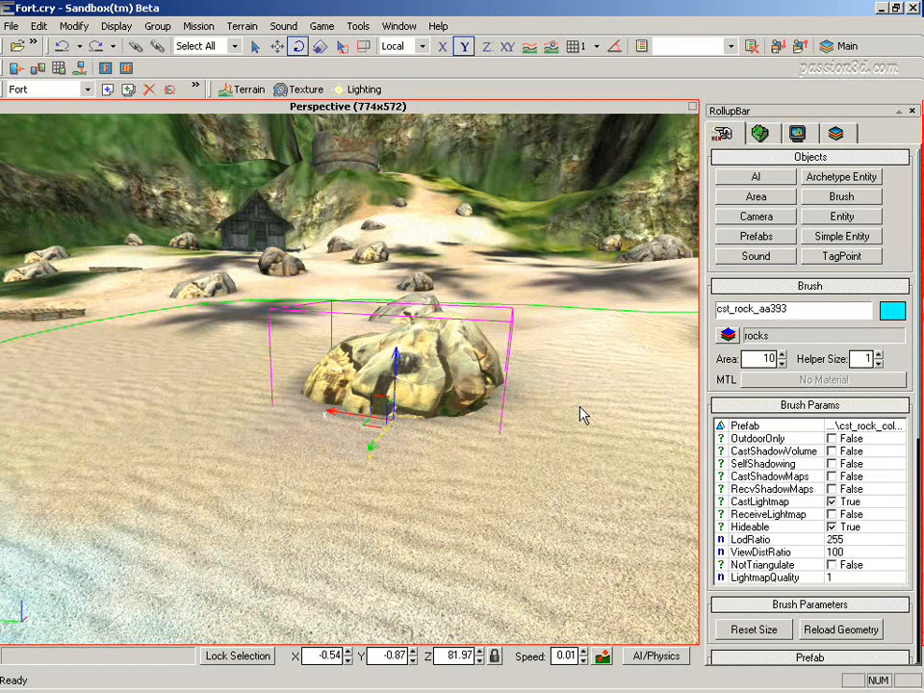
click(320, 45)
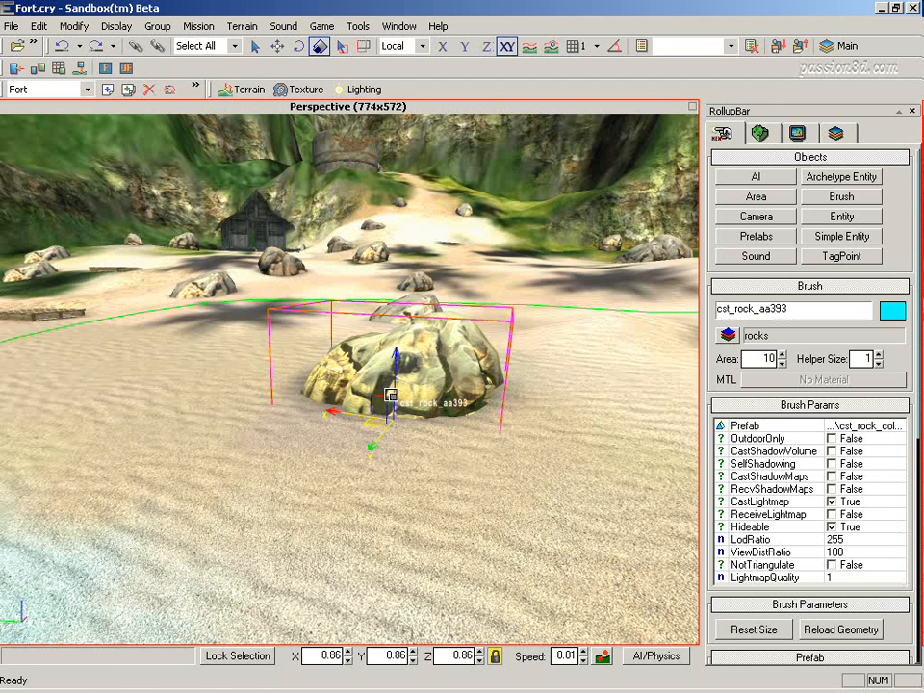
drag(390, 395, 394, 359)
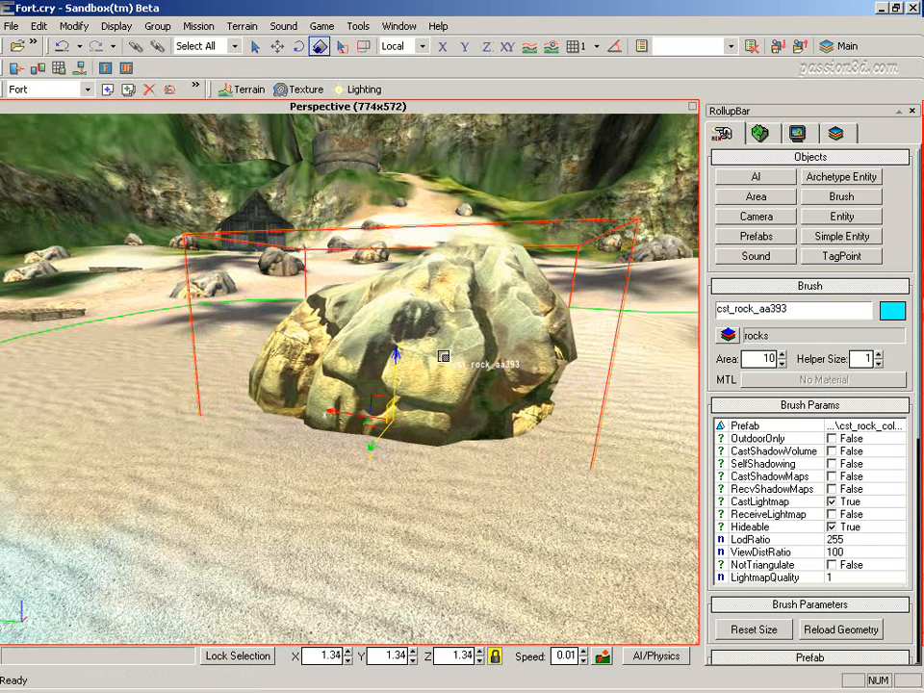
drag(451, 356, 451, 359)
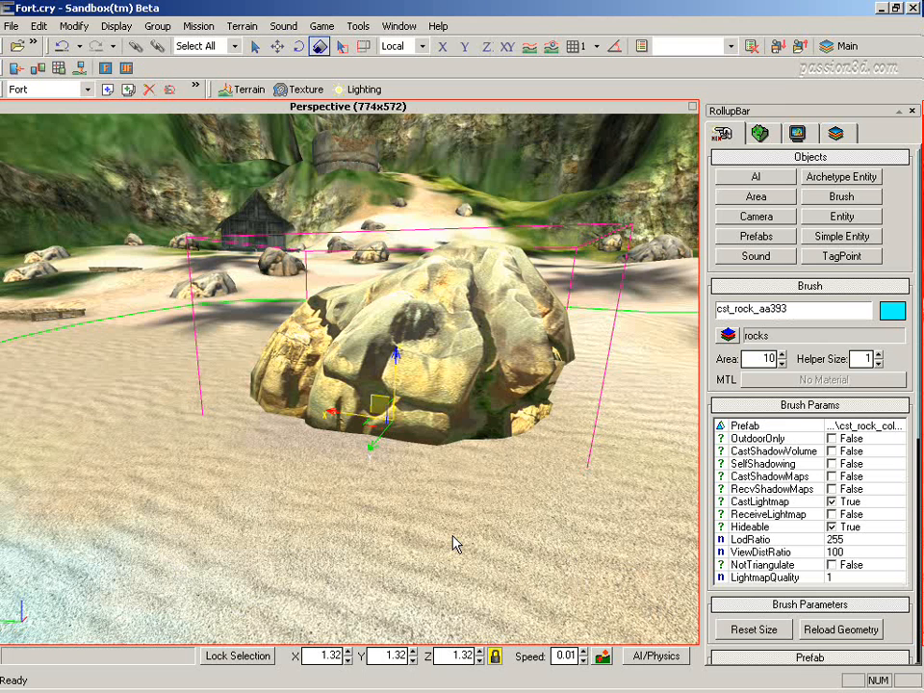
Unlock uniform scaling and change the rock's X and Y scale values independently
click(495, 659)
mouse_move(348, 656)
mouse_down()
mouse_move(354, 620)
mouse_move(352, 669)
mouse_move(352, 651)
mouse_up()
mouse_move(412, 655)
mouse_down()
mouse_move(417, 636)
mouse_move(419, 651)
mouse_up()
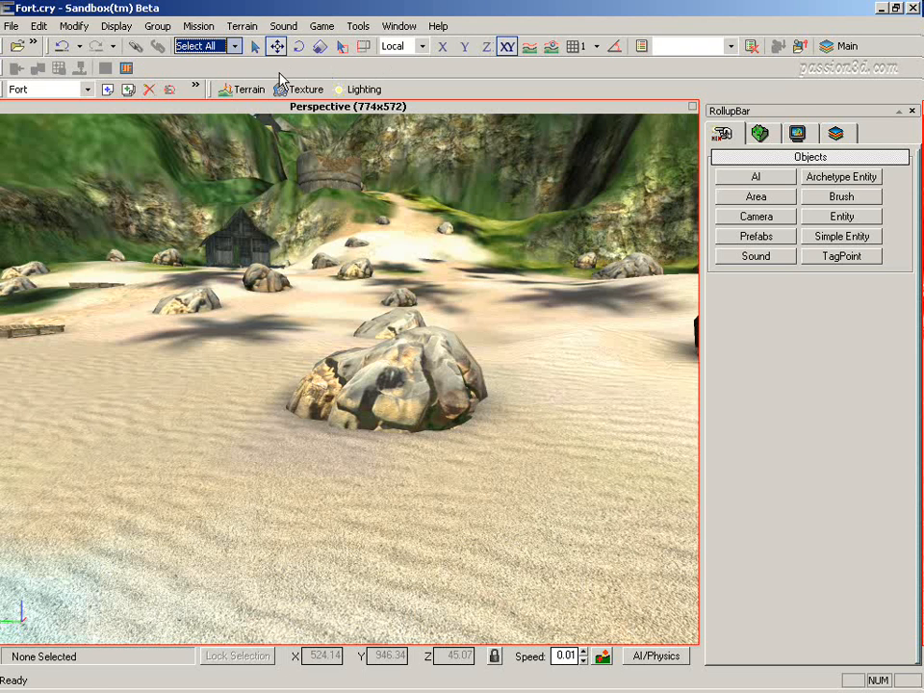
Activate the object selection tool
click(255, 47)
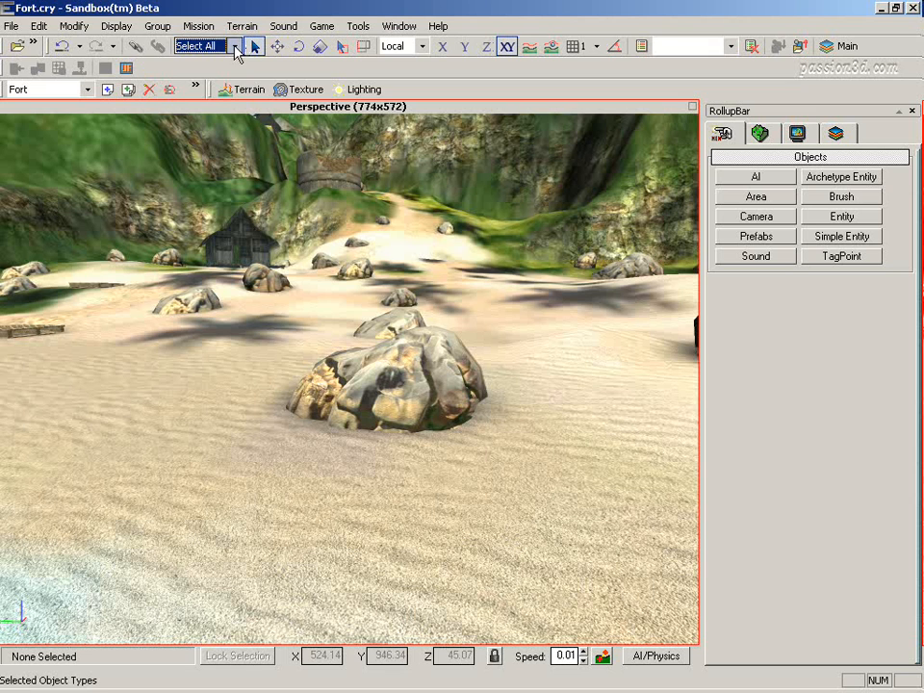
Try the No Brushes selection filter, restrict selection to Brushes, and pick the large rock in the sand
click(236, 47)
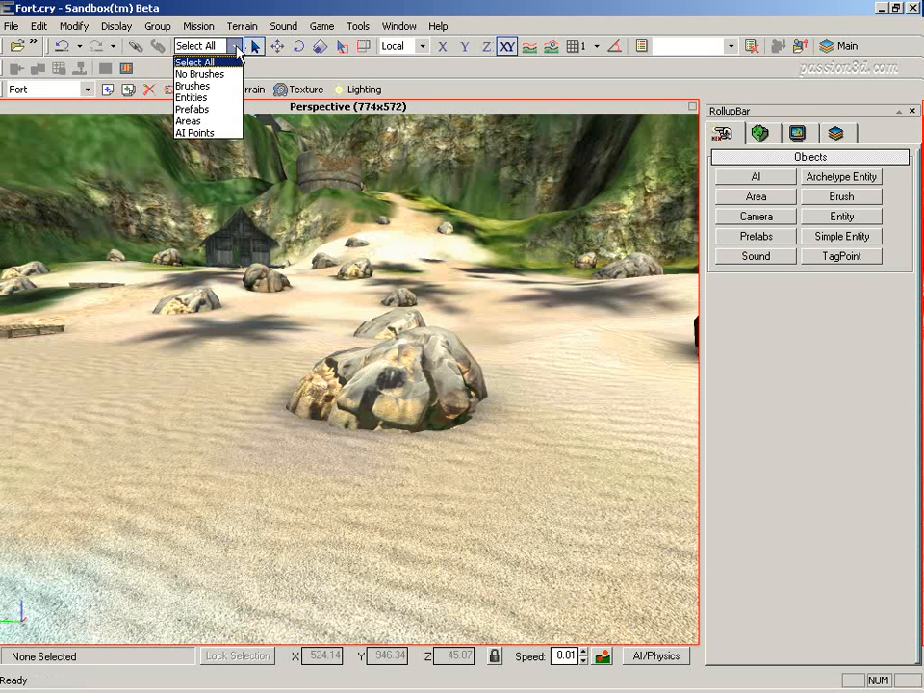
click(202, 74)
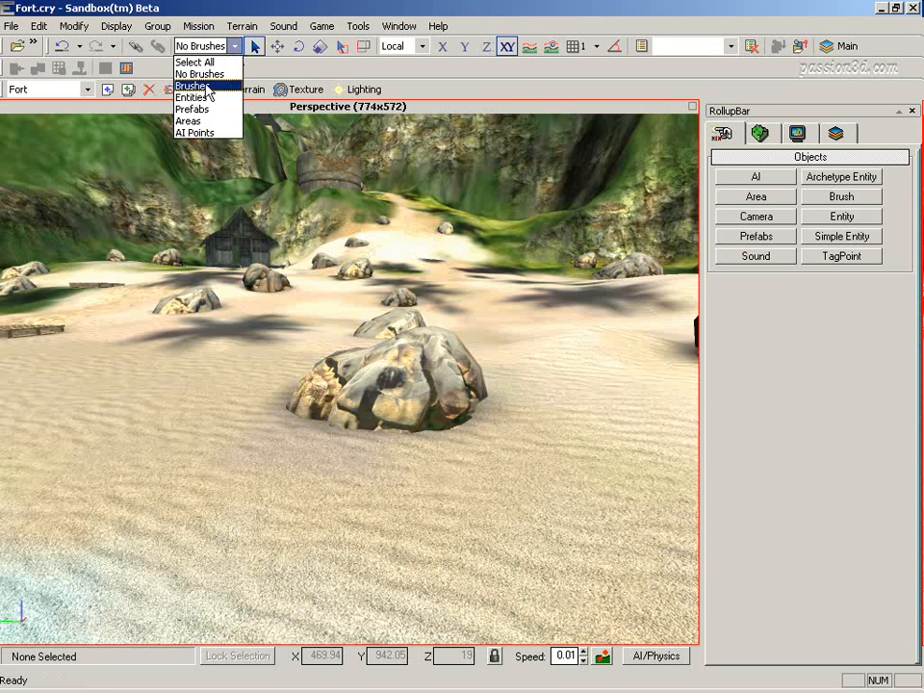
click(204, 86)
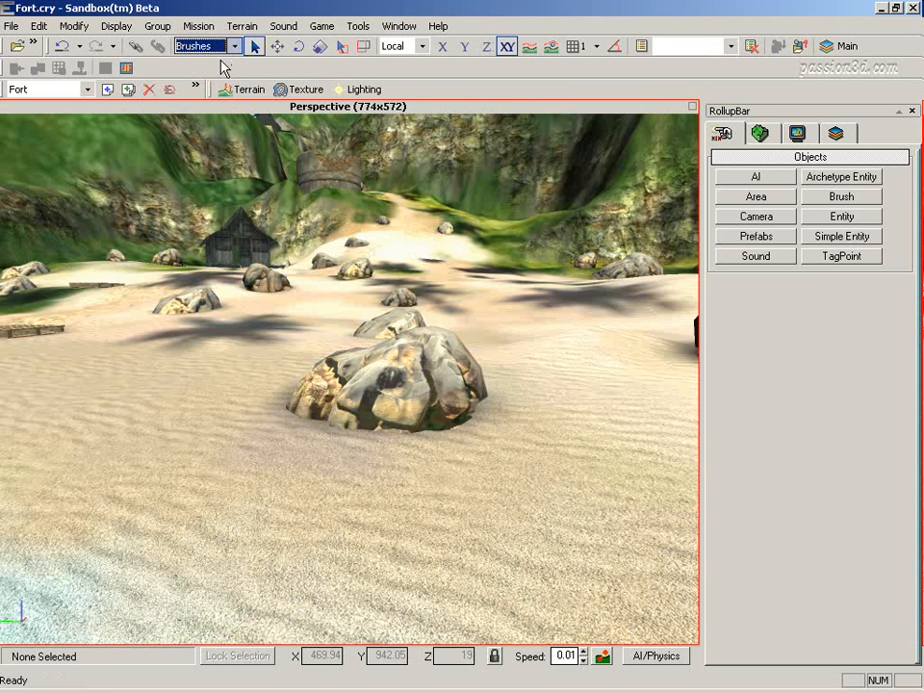
click(408, 385)
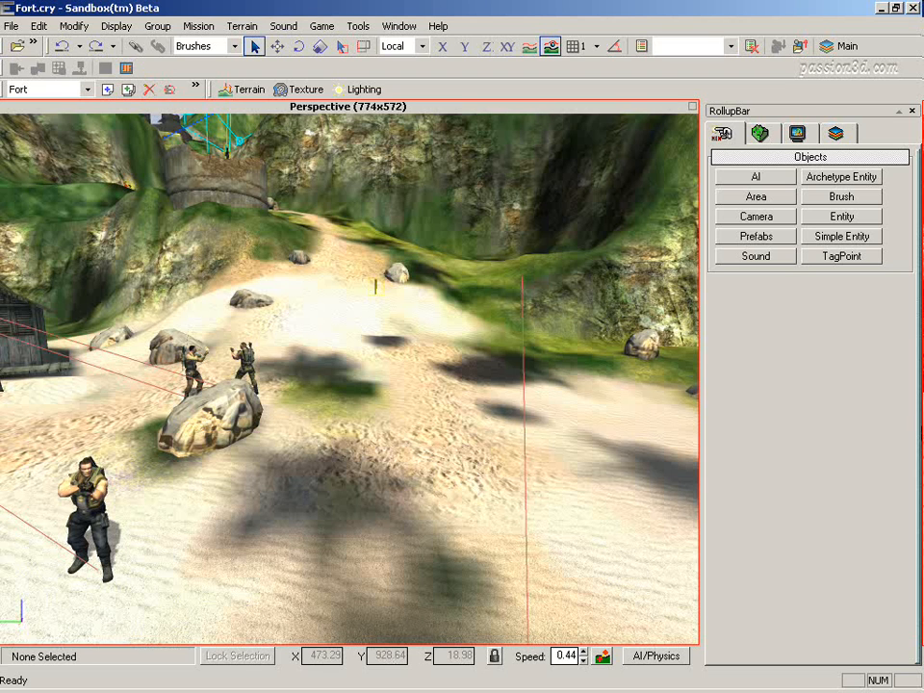
Turn on terrain following and place the simple entity beachrock01 from natural/rocks/beachrock on the beach
click(847, 241)
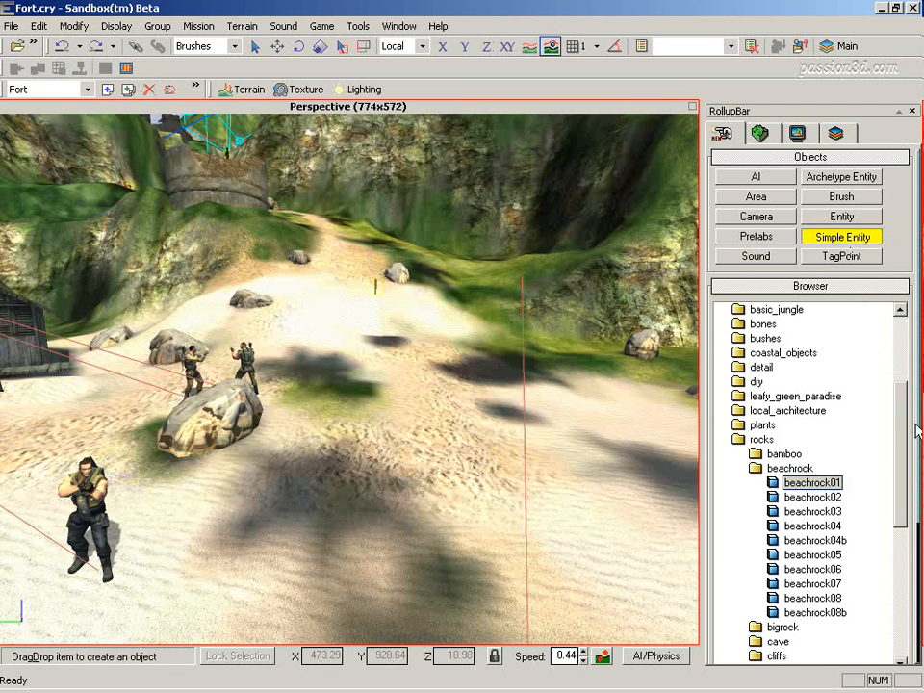
drag(901, 433, 897, 374)
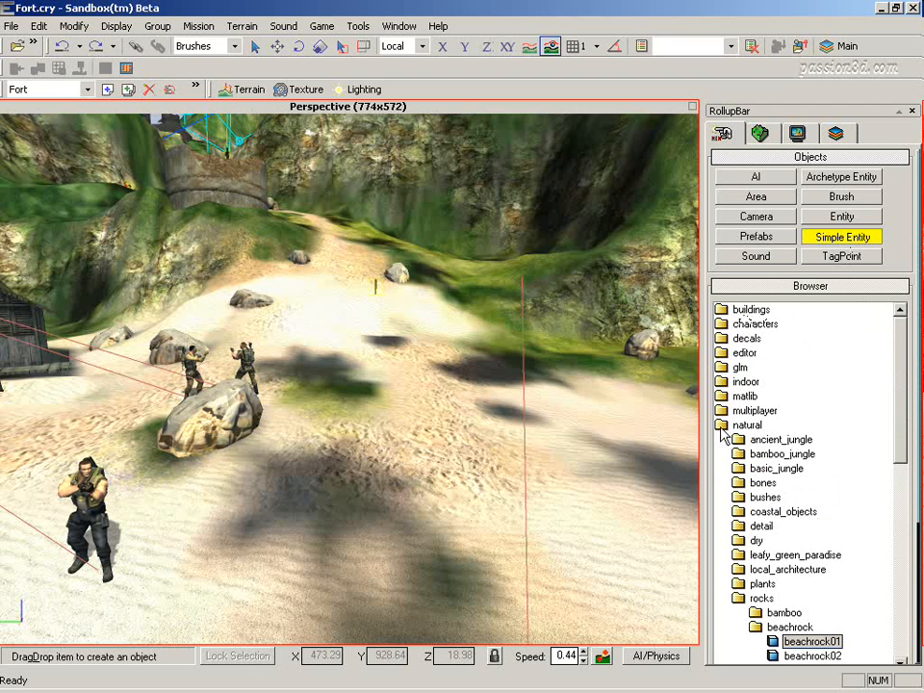
drag(902, 385, 903, 456)
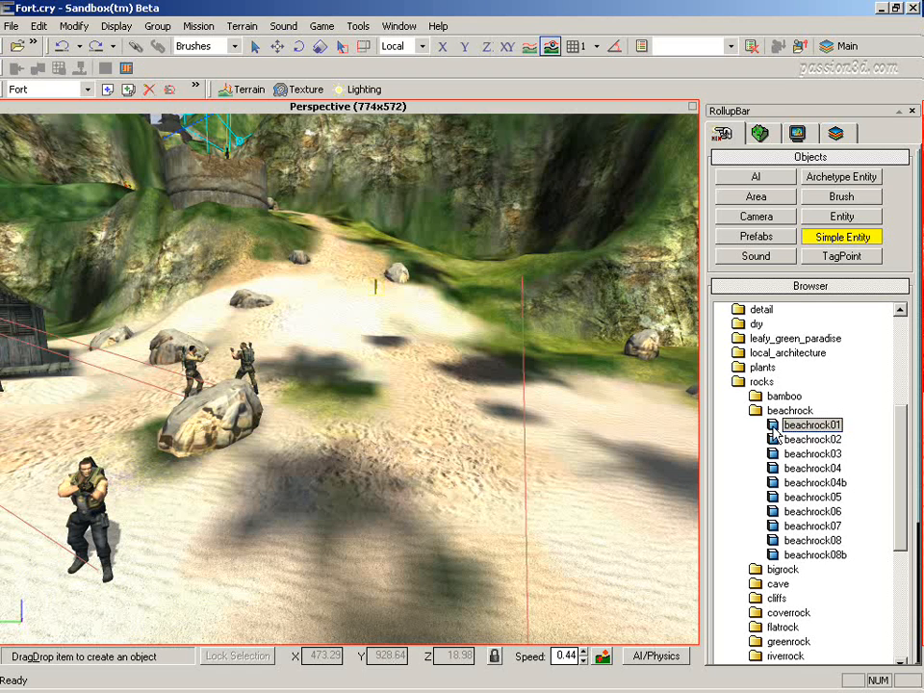
click(529, 47)
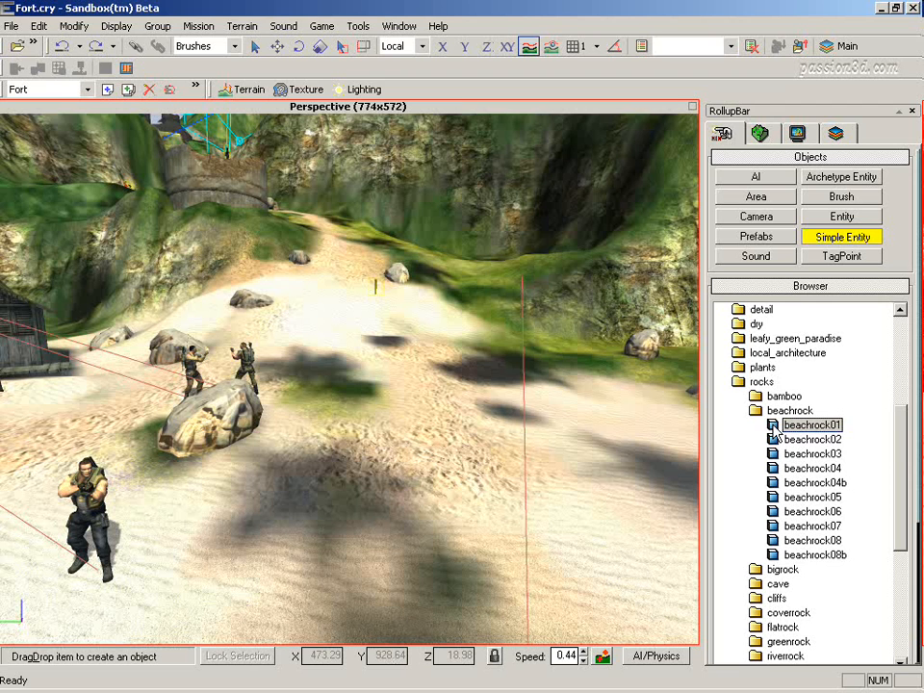
drag(775, 431, 481, 544)
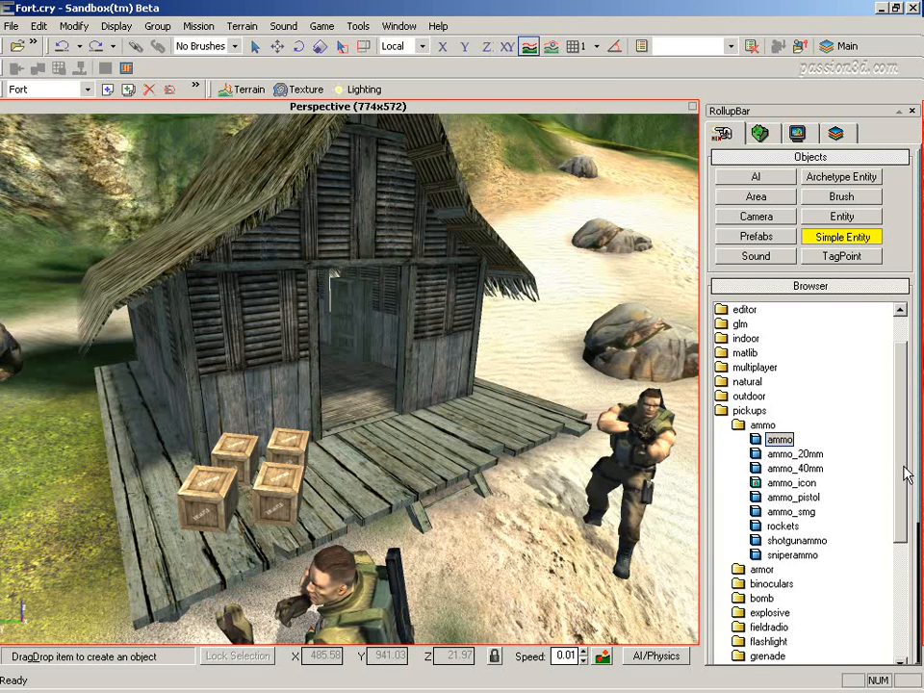
Place the ammo simple entity on the sand beside the hut's porch with terrain following, and undo the placement
drag(756, 440, 509, 545)
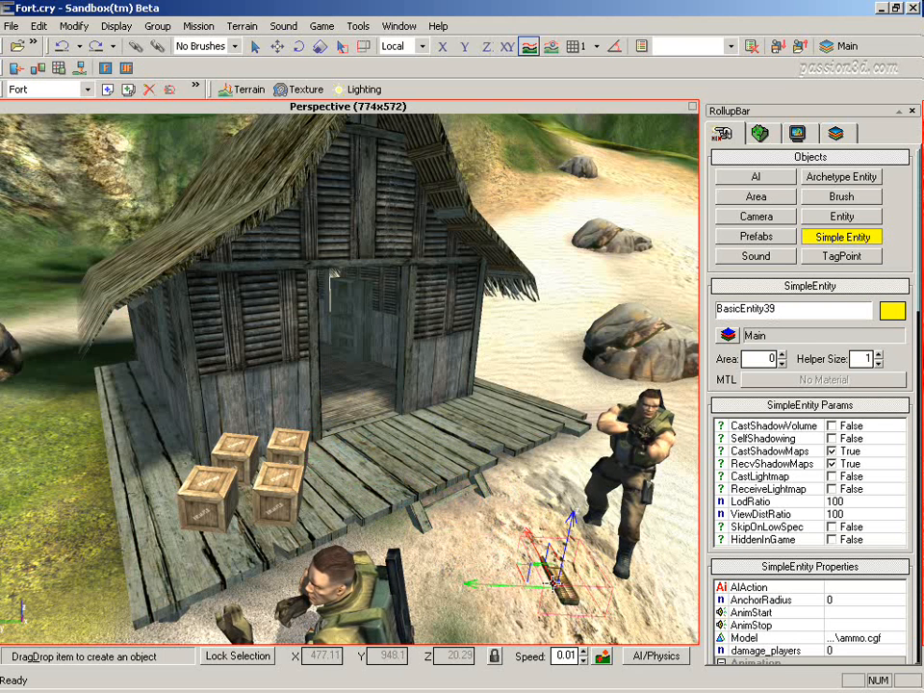
click(547, 571)
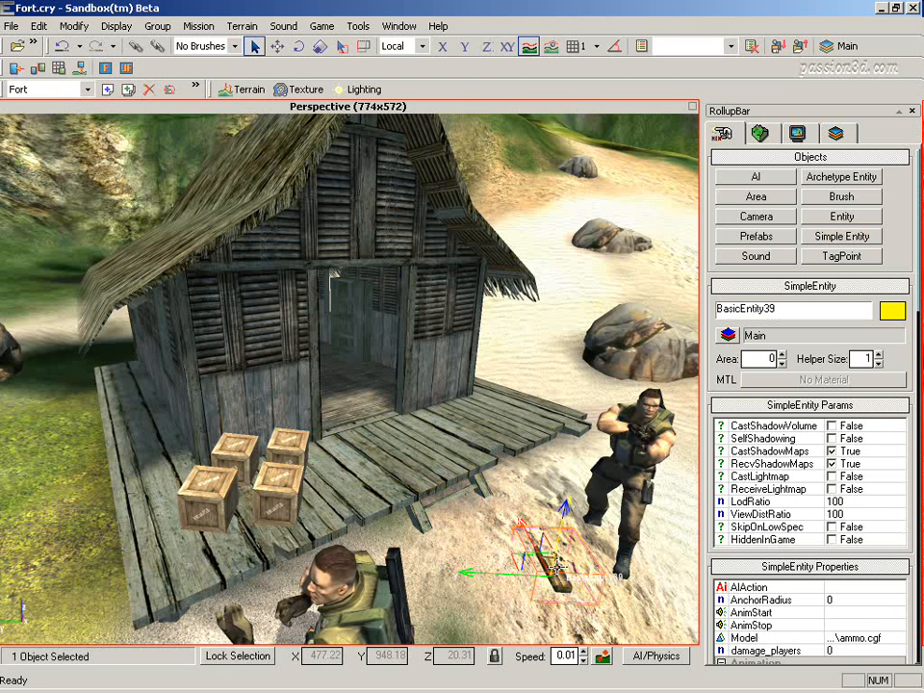
click(61, 45)
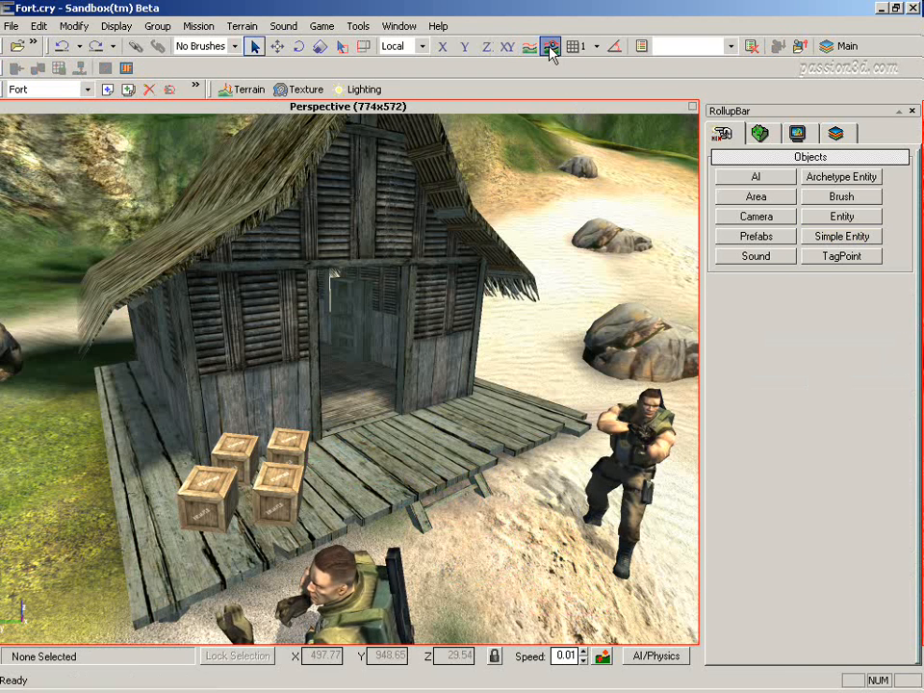
Place the ammo simple entity from pickups/ammo on the hut's wooden porch, snapping it to object surfaces
click(861, 238)
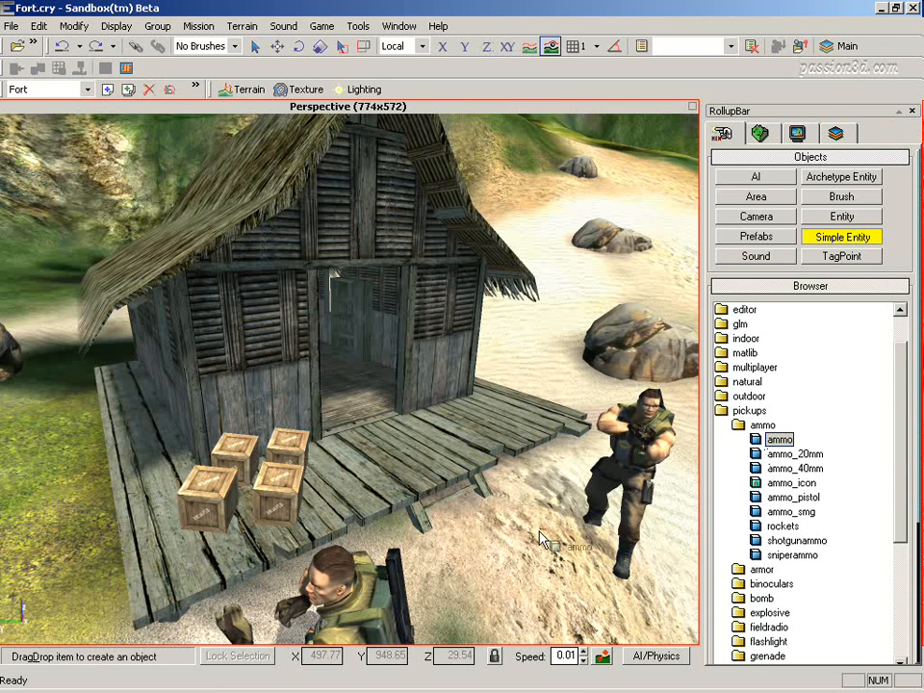
drag(539, 532, 539, 531)
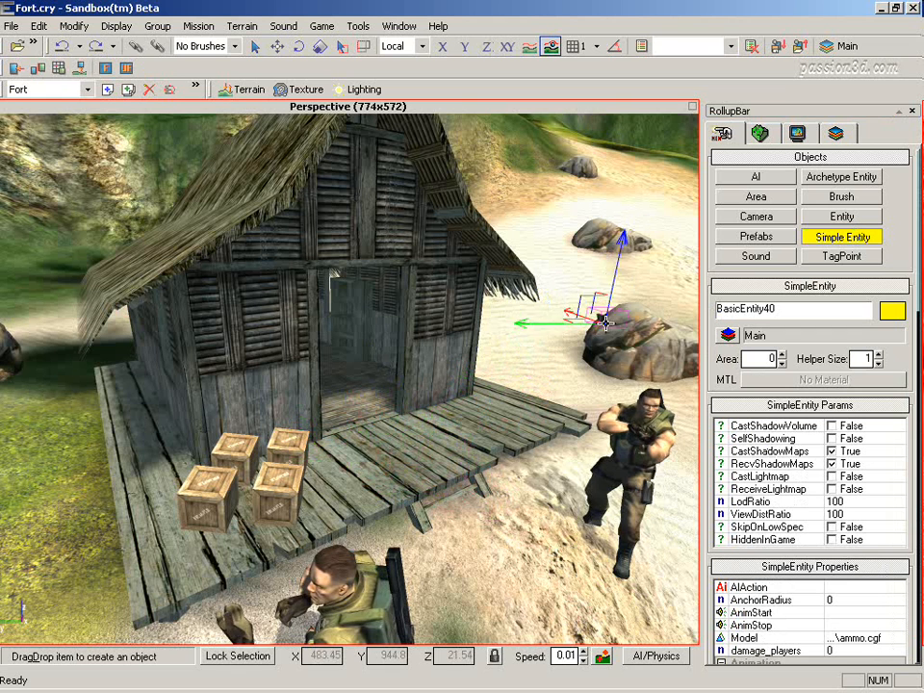
click(397, 438)
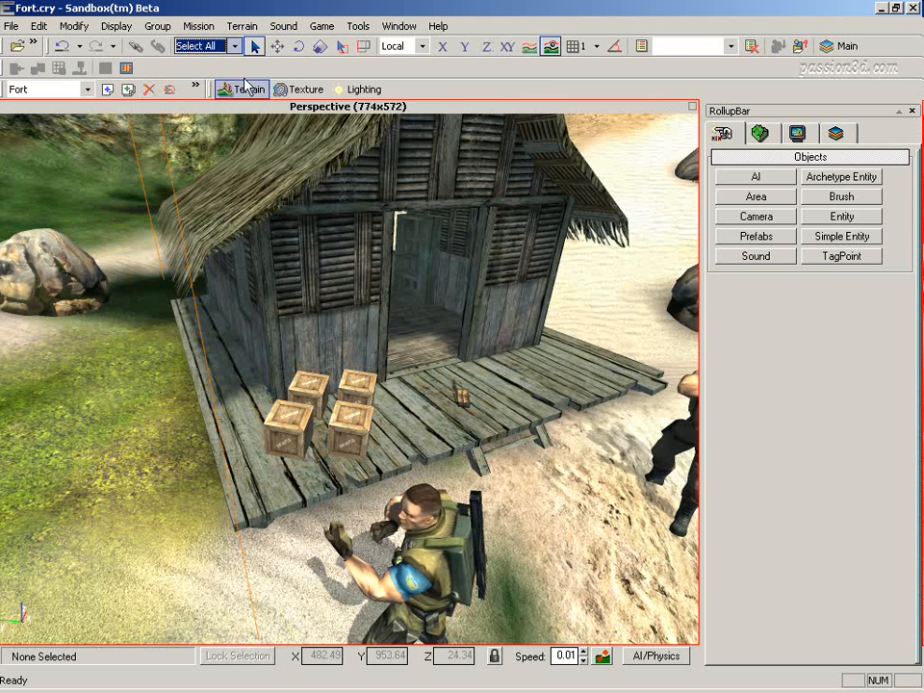
Set the selection filter to No Brushes and store the four wooden crates on the porch as the named selection Caisses
click(234, 46)
click(186, 77)
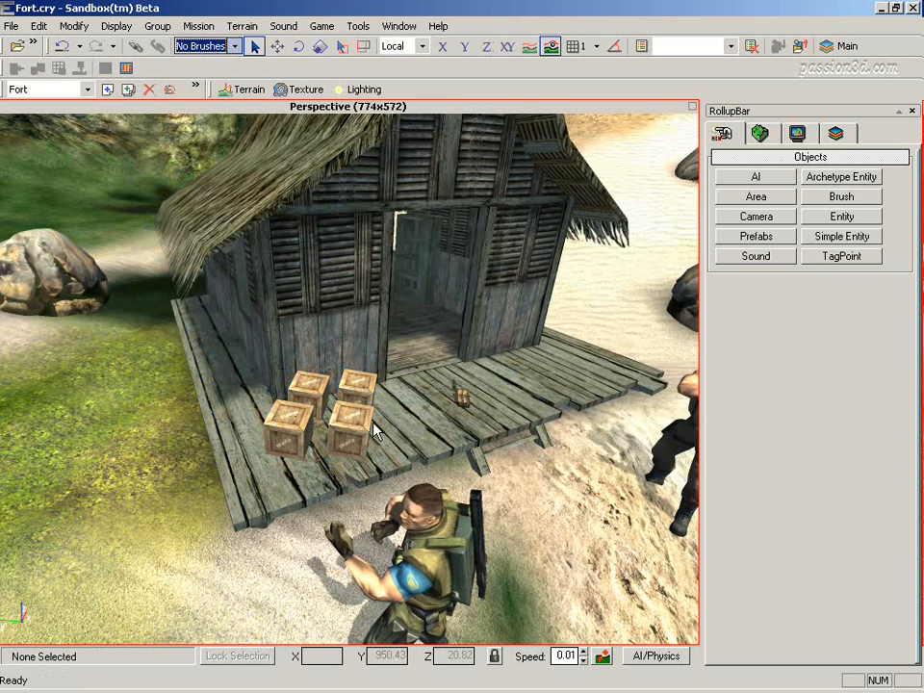
click(309, 381)
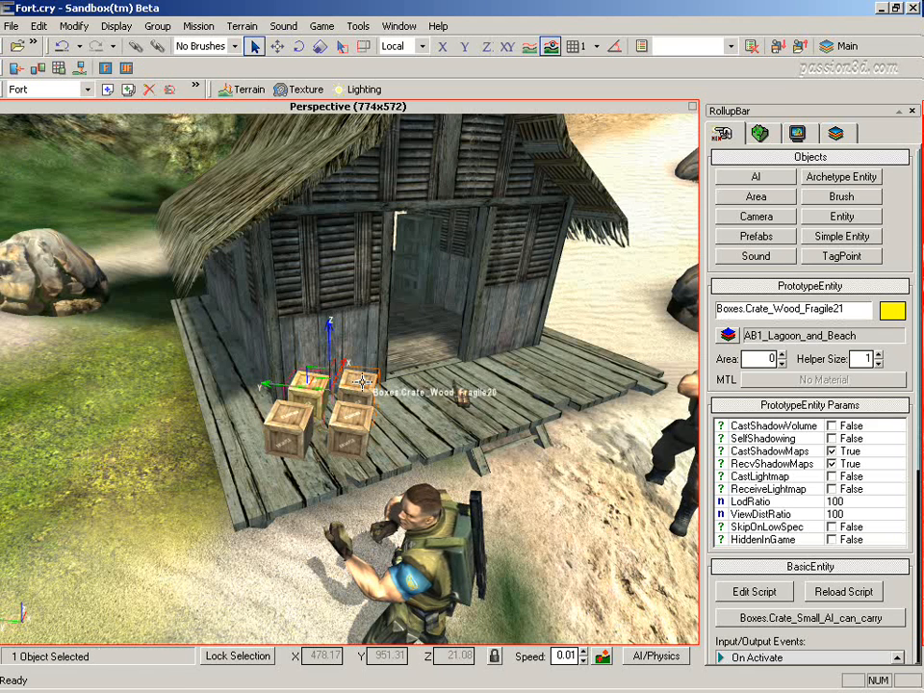
ctrl+click(352, 402)
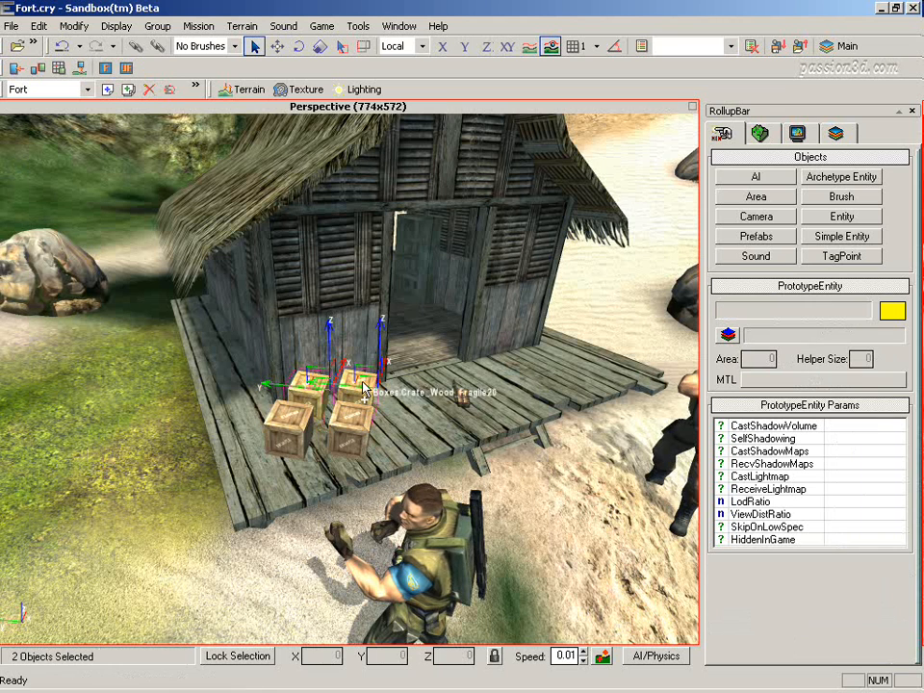
ctrl+click(350, 431)
ctrl+click(289, 416)
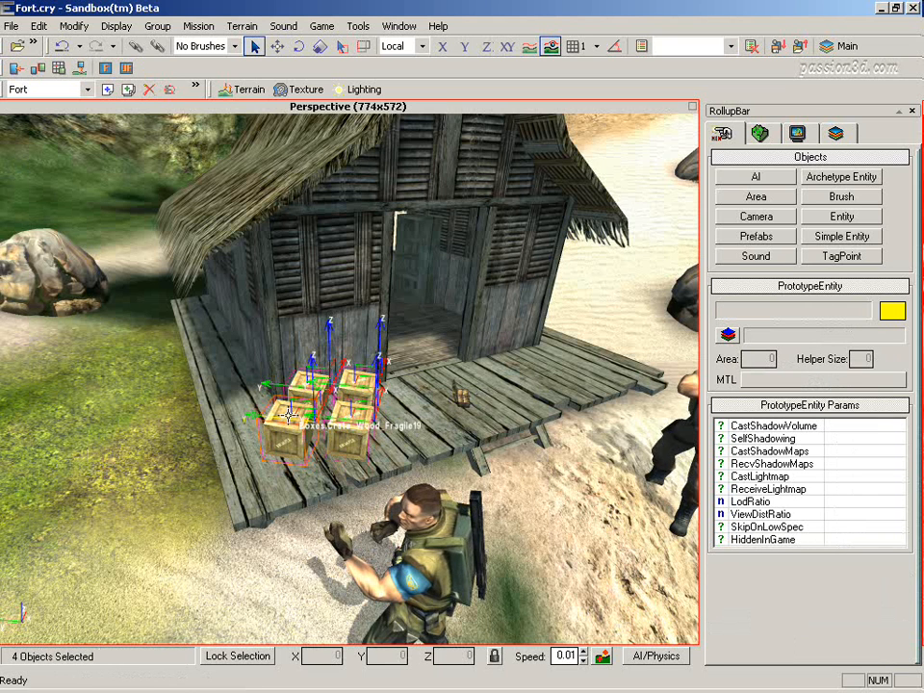
click(672, 48)
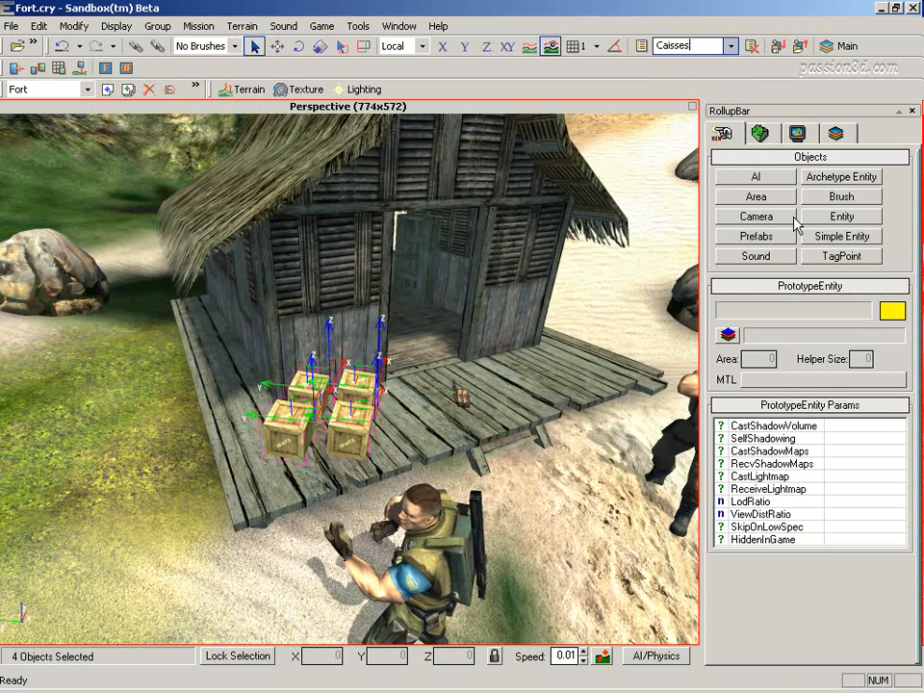
Clone the ammo object on the porch and place the copy beside it, farther from the crates
click(459, 393)
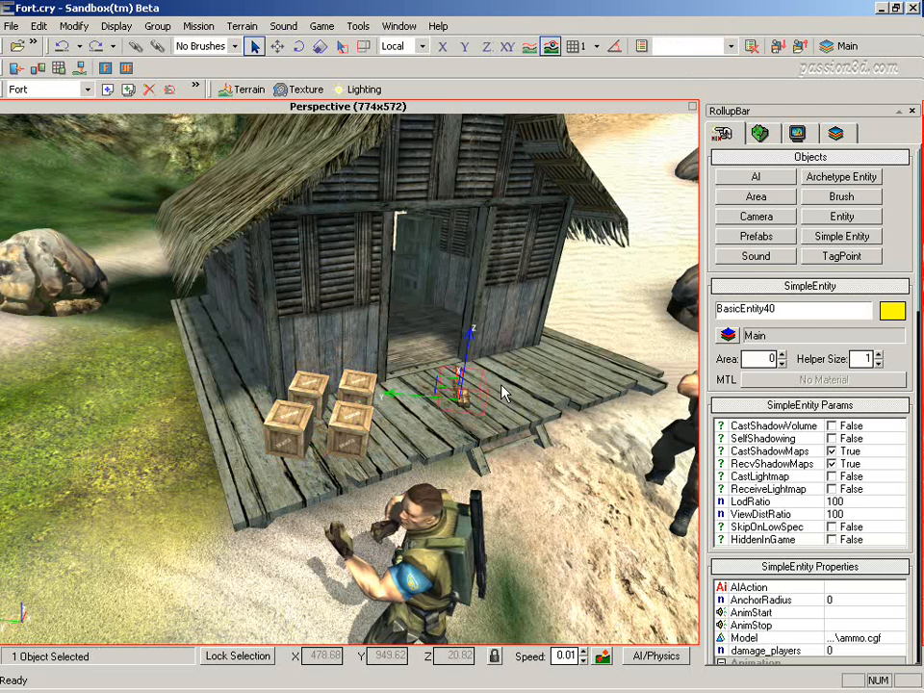
click(39, 26)
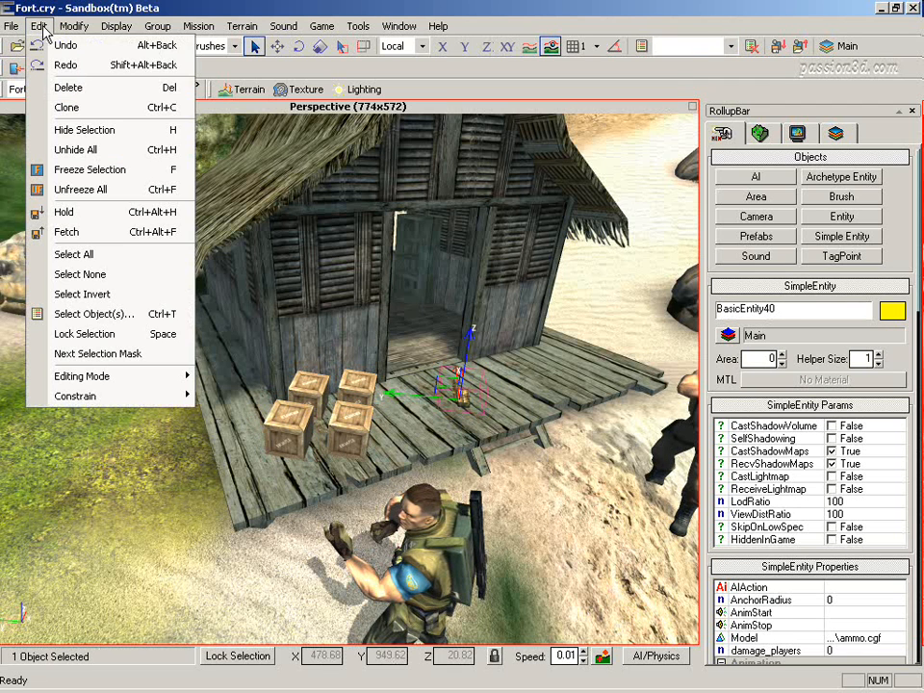
click(87, 112)
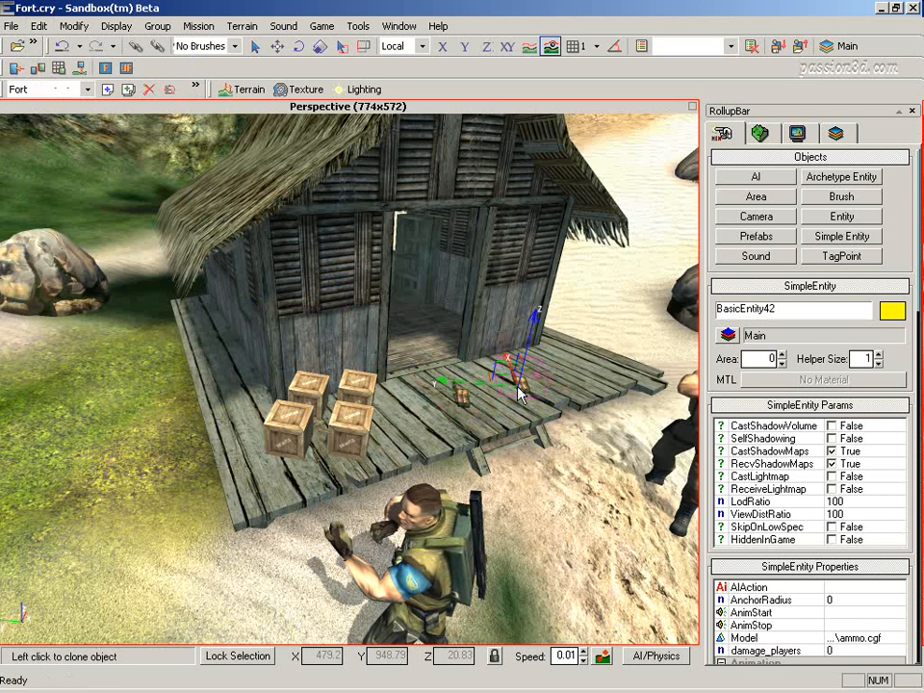
click(515, 395)
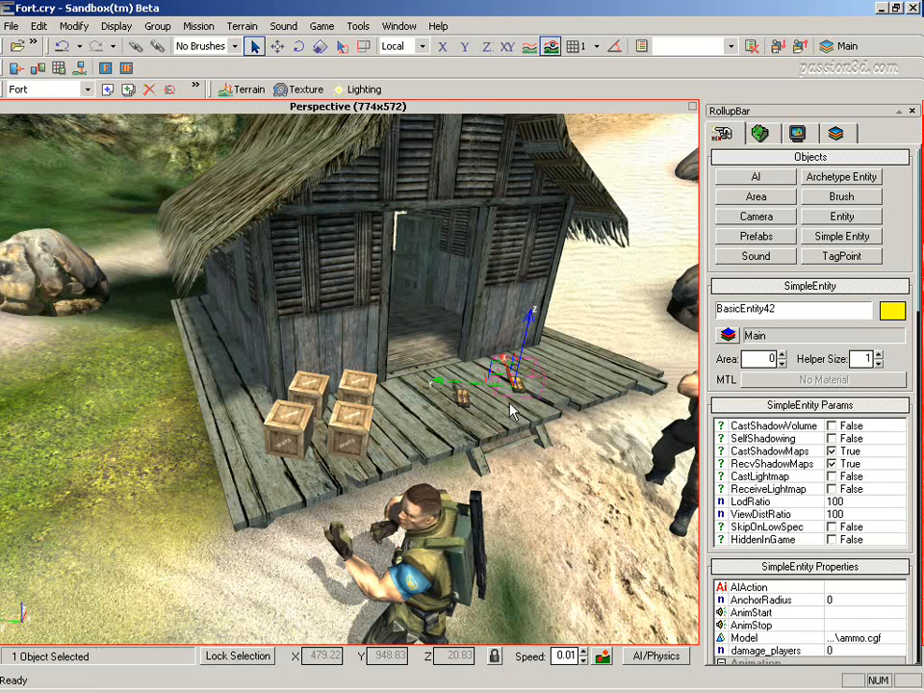
Store both ammo objects on the porch as the named selection munitions and clear the selection
ctrl+click(466, 396)
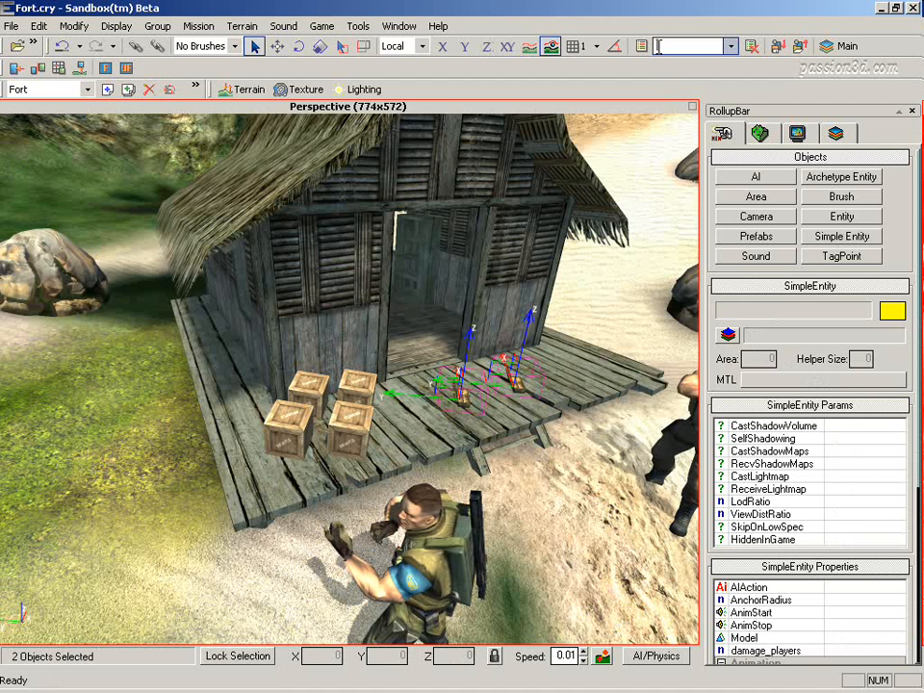
text(munitions)
click(535, 499)
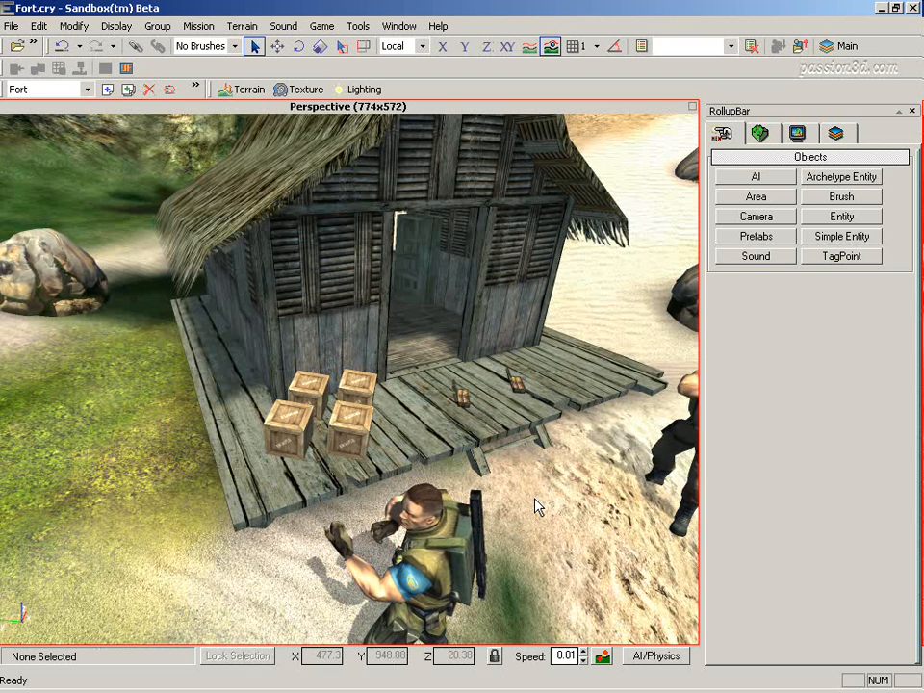
Recall the named selection Caisses, followed by the named selection munitions
click(731, 46)
click(675, 65)
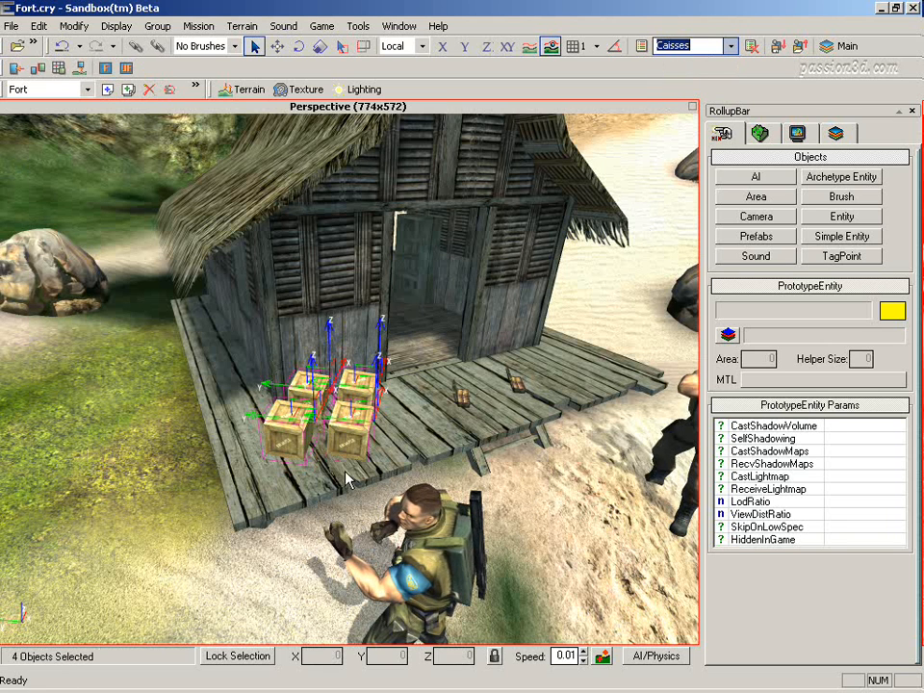
click(730, 46)
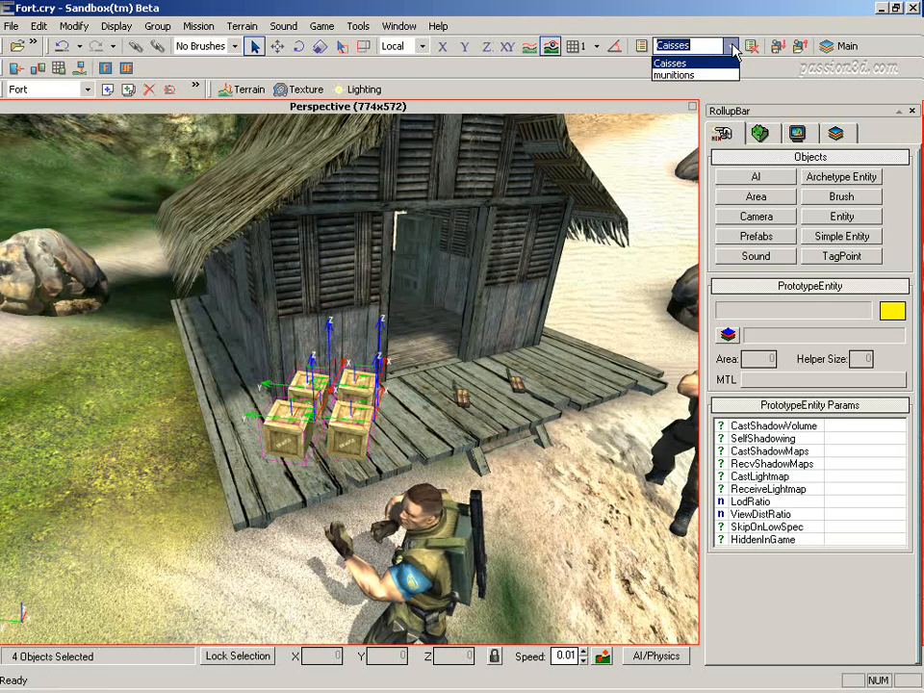
click(685, 75)
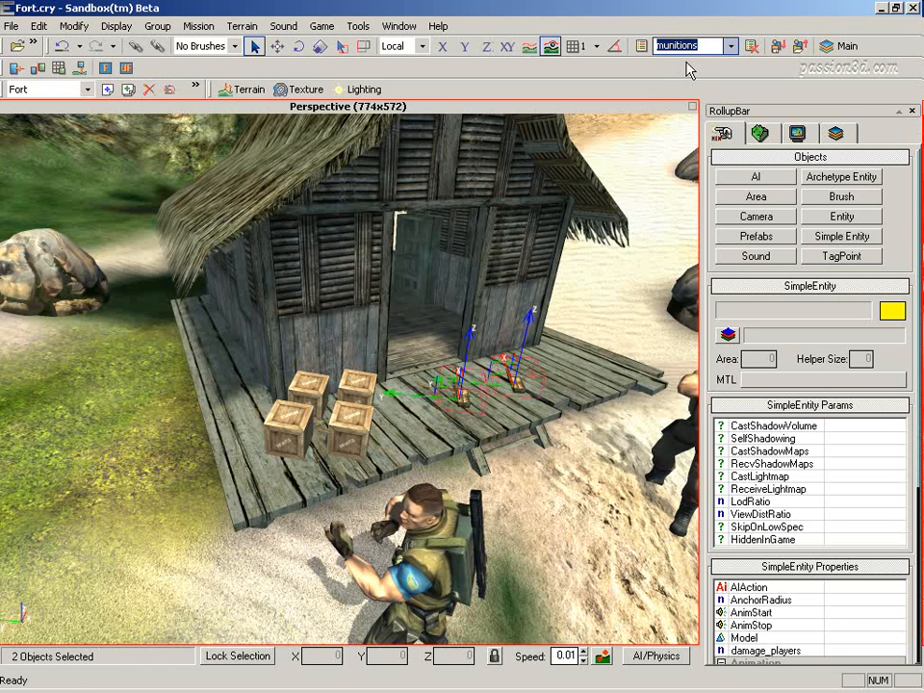
Delete the munitions named selection and recall the Caisses one
click(750, 46)
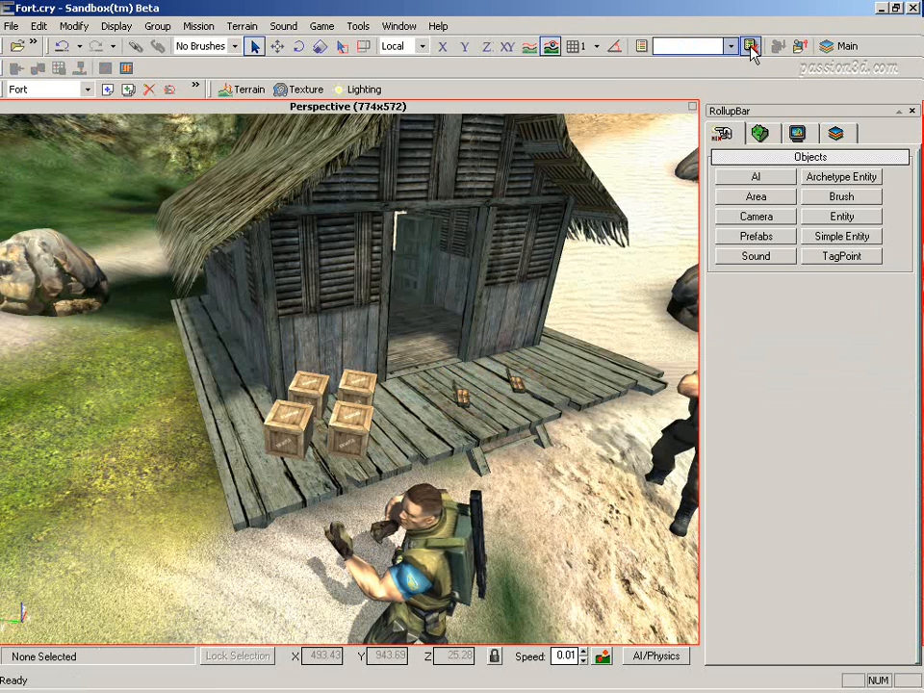
click(730, 47)
click(671, 62)
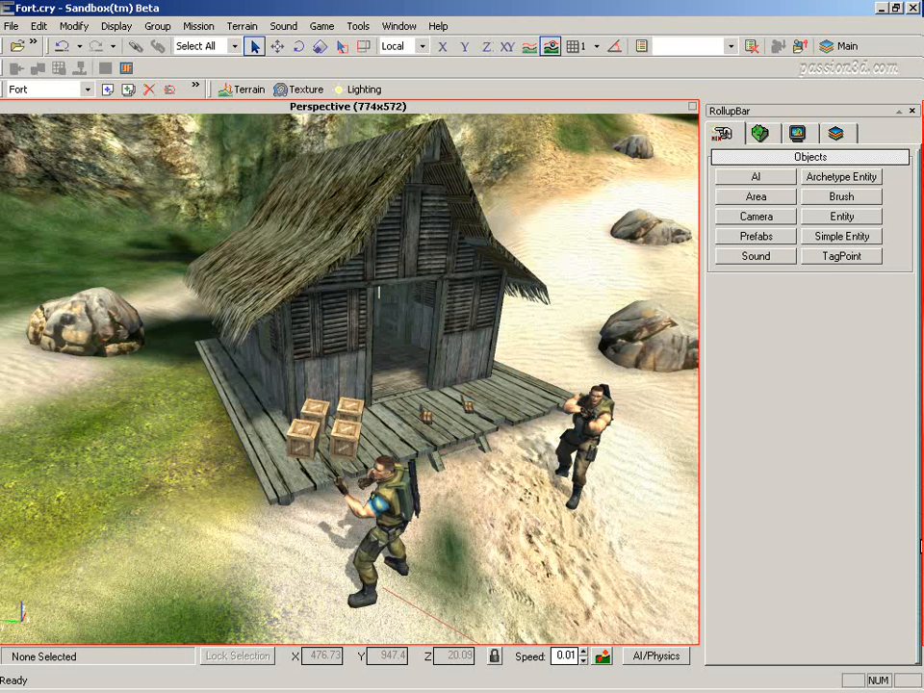
Select a porch crate, open the Select Object(s) list, limit its types to Brushes, and browse to the cst_rock entries
click(346, 438)
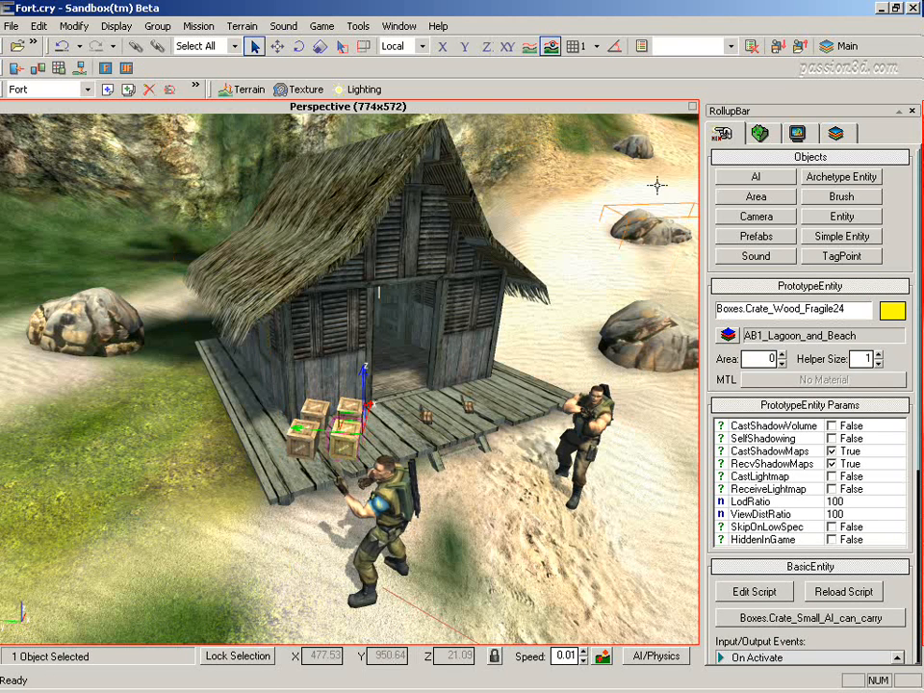
click(641, 47)
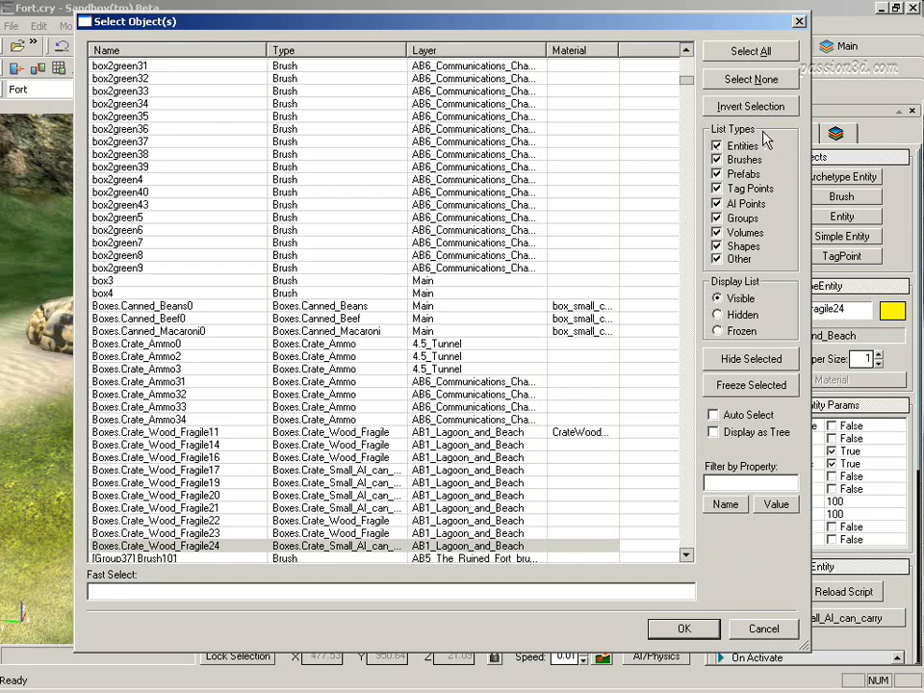
click(717, 145)
click(716, 174)
click(716, 188)
click(716, 203)
click(716, 217)
click(716, 232)
click(716, 246)
click(716, 259)
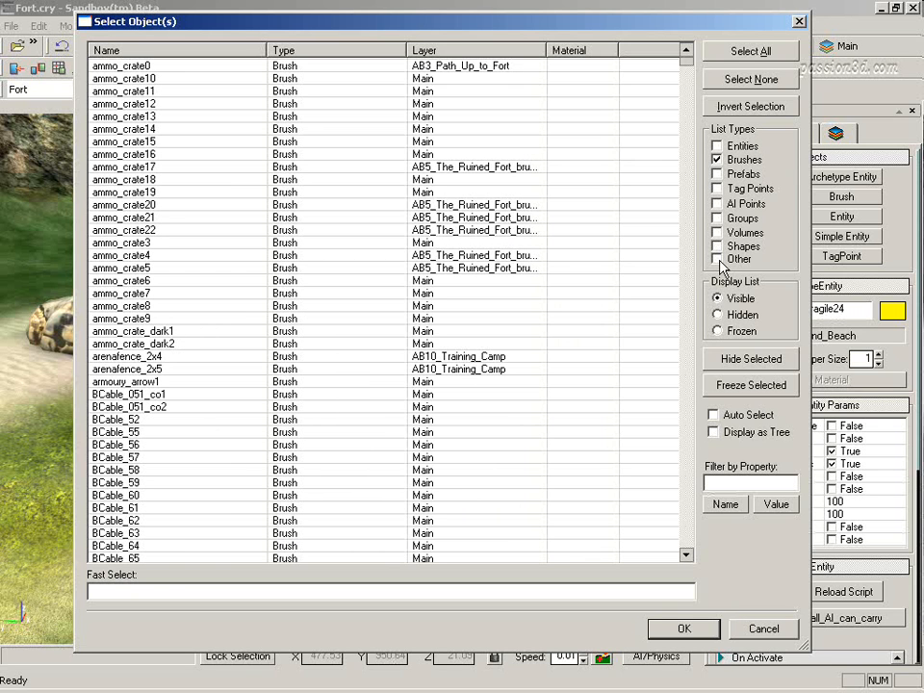
mouse_move(688, 65)
mouse_down()
mouse_move(691, 263)
mouse_move(703, 83)
mouse_move(709, 78)
mouse_move(783, 160)
mouse_up()
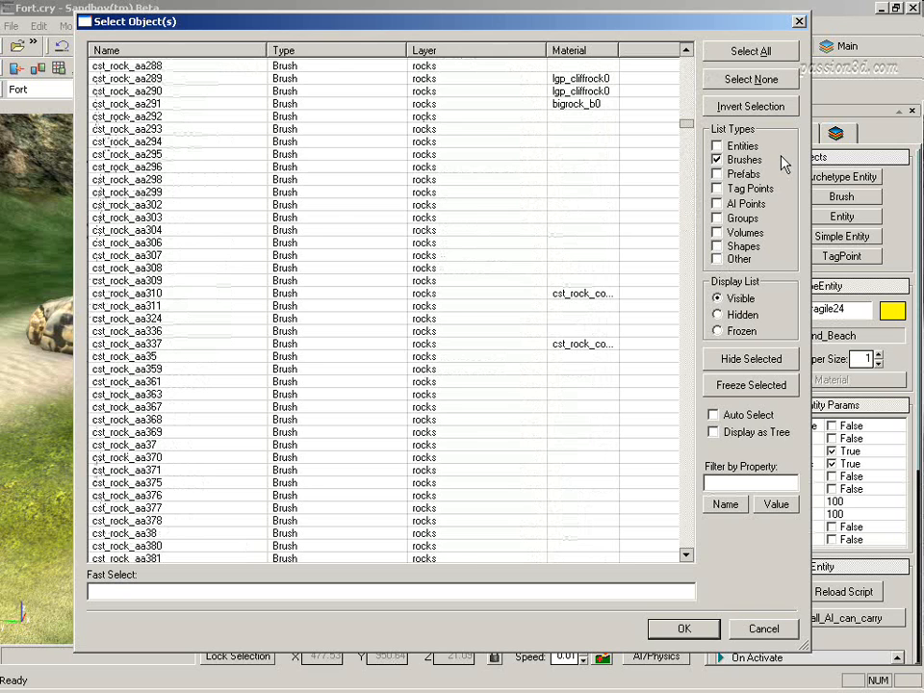
Select the brush cst_rock_aa302 from the object list and bring it into view in the viewport
click(127, 205)
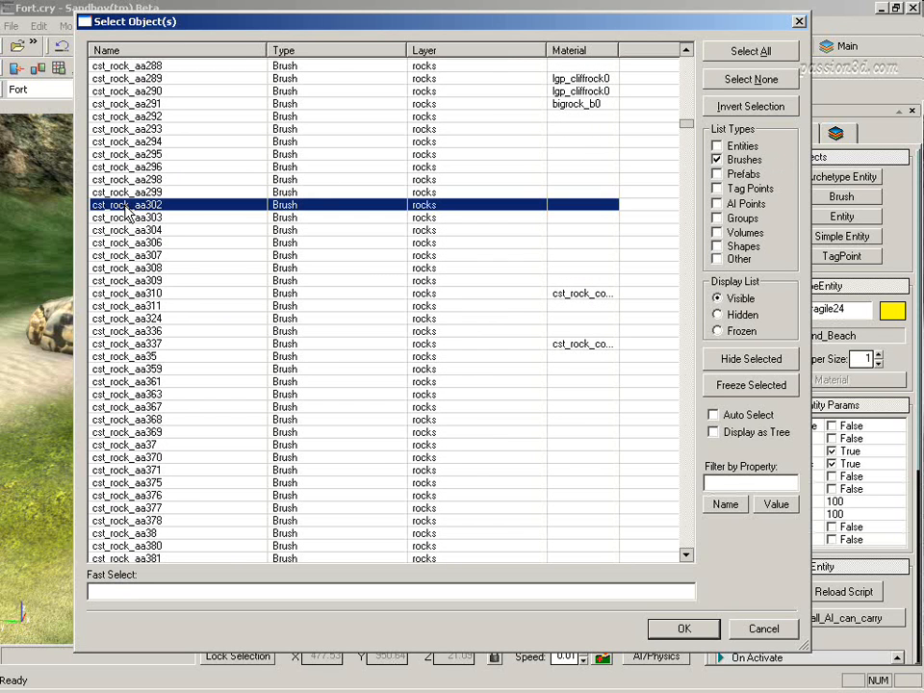
click(685, 628)
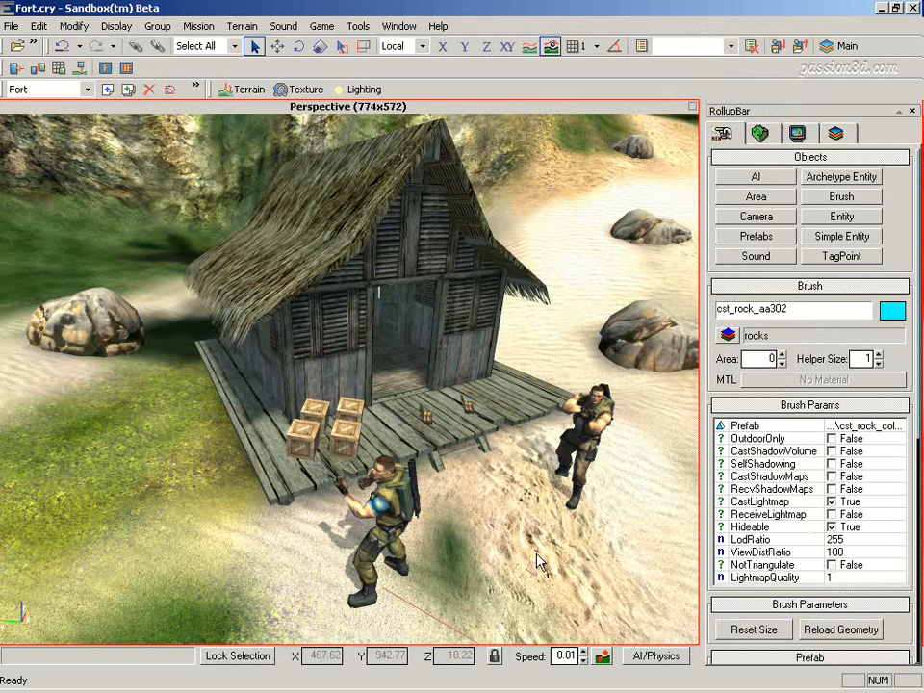
click(16, 68)
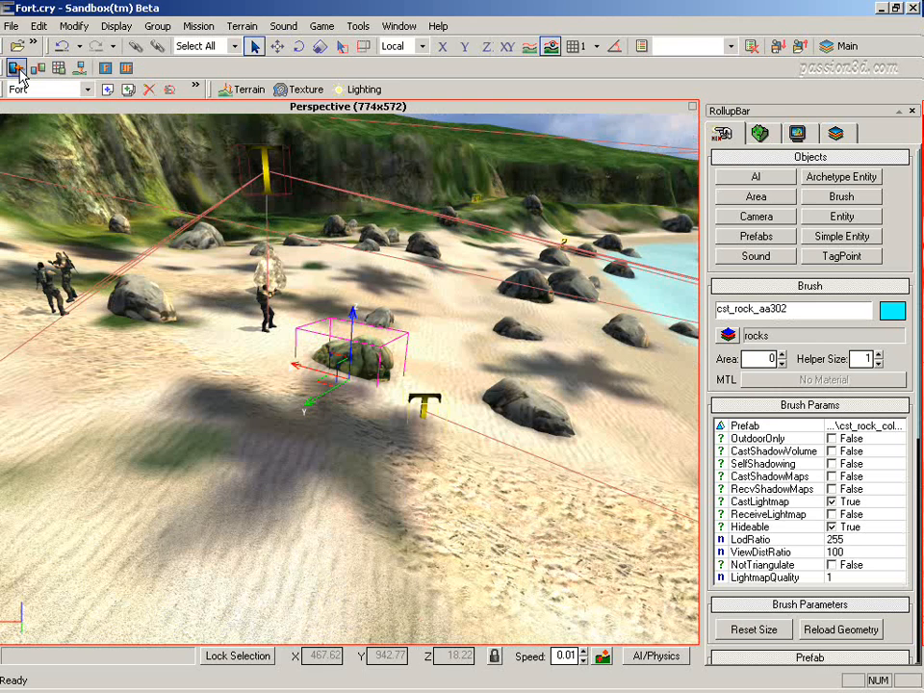
click(18, 71)
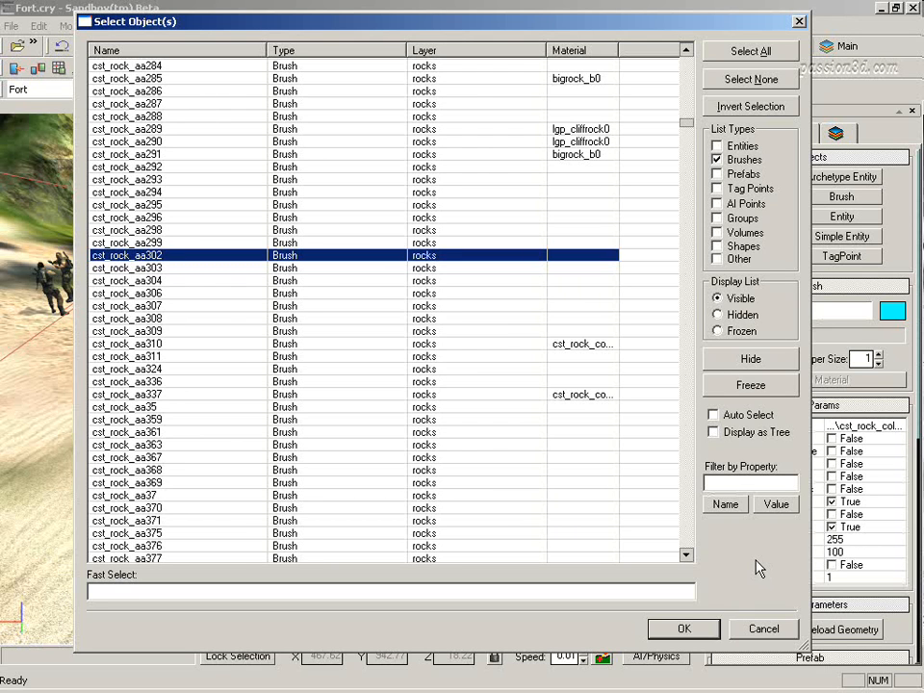
Hide cst_rock_aa302 through the Select Object(s) list and switch the displayed list to hidden objects
click(751, 358)
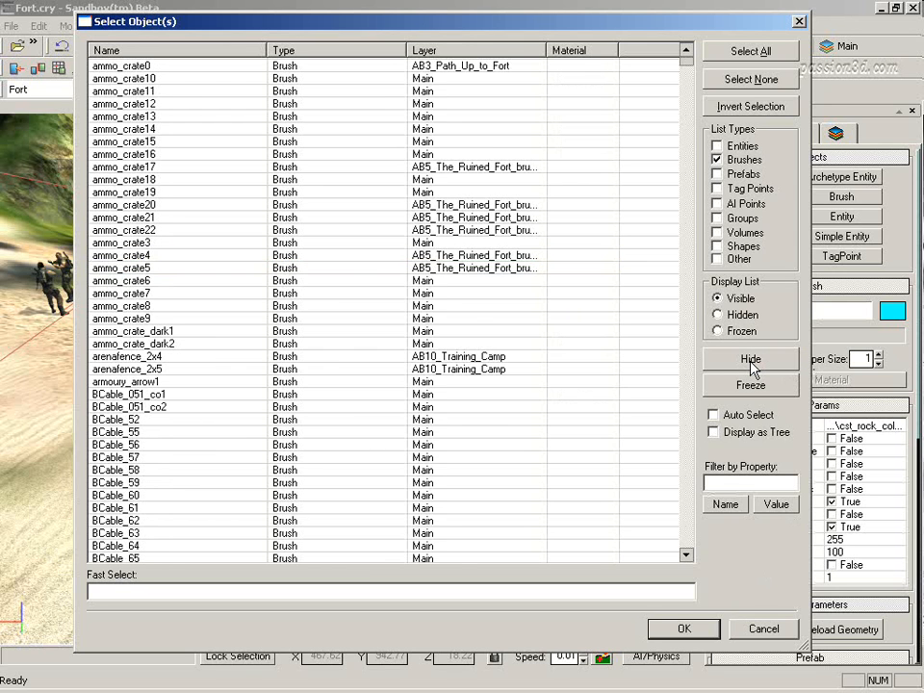
click(719, 315)
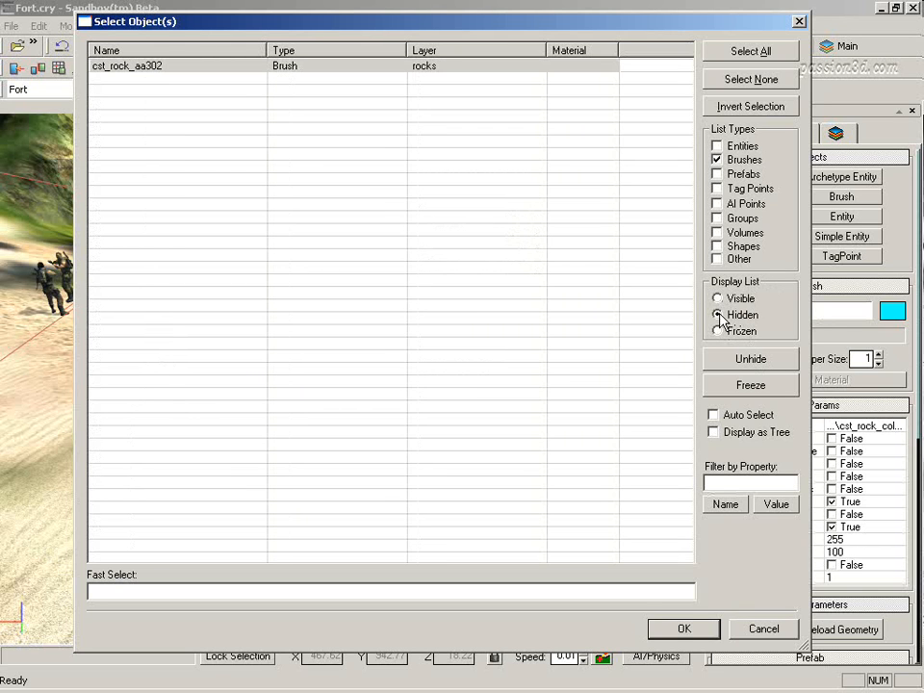
click(693, 637)
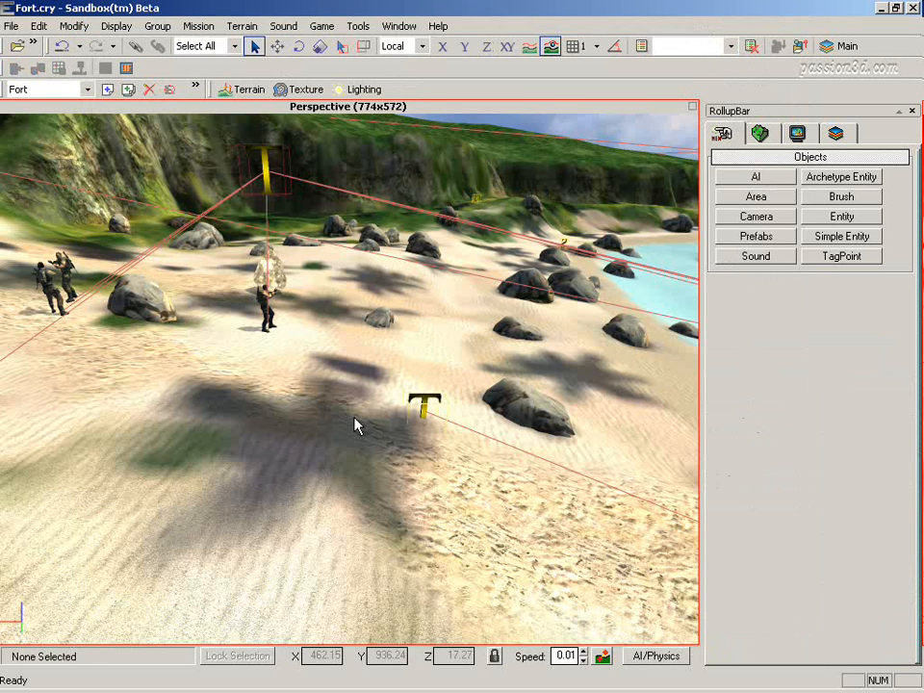
Unhide cst_rock_aa302 from the list of hidden objects
click(641, 46)
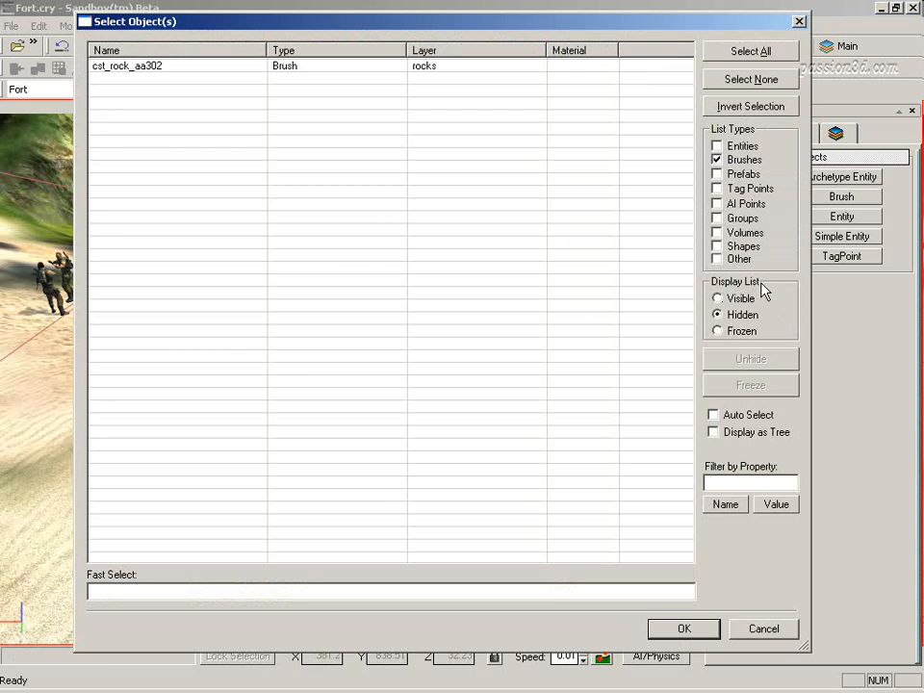
click(186, 70)
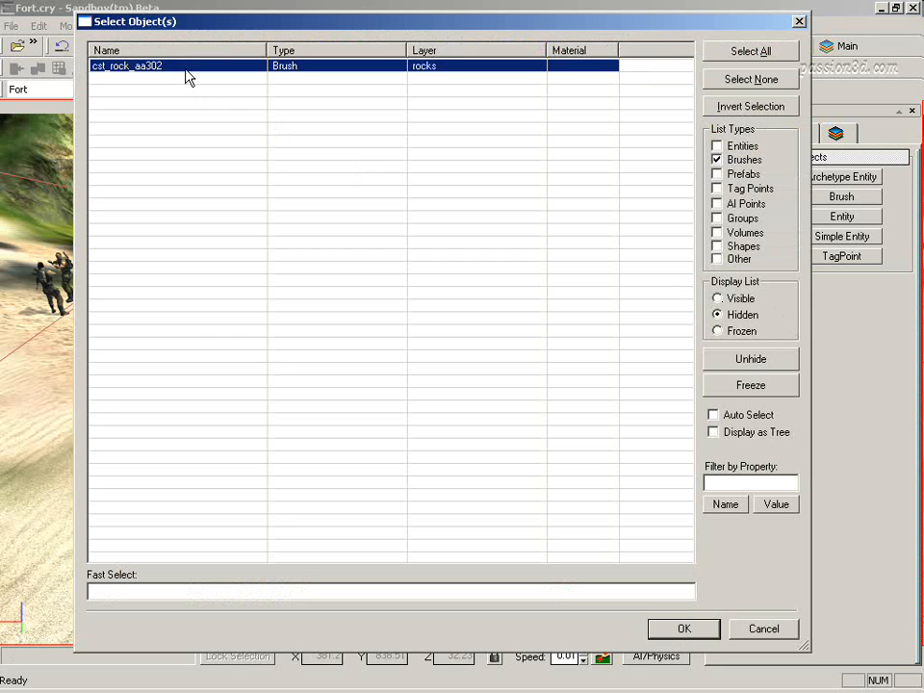
click(750, 362)
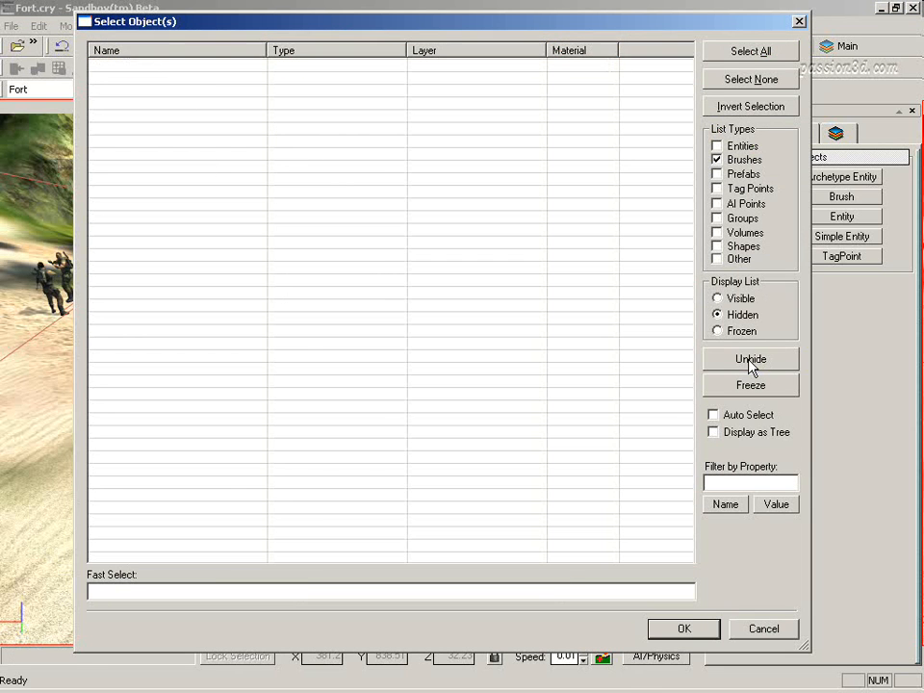
click(685, 631)
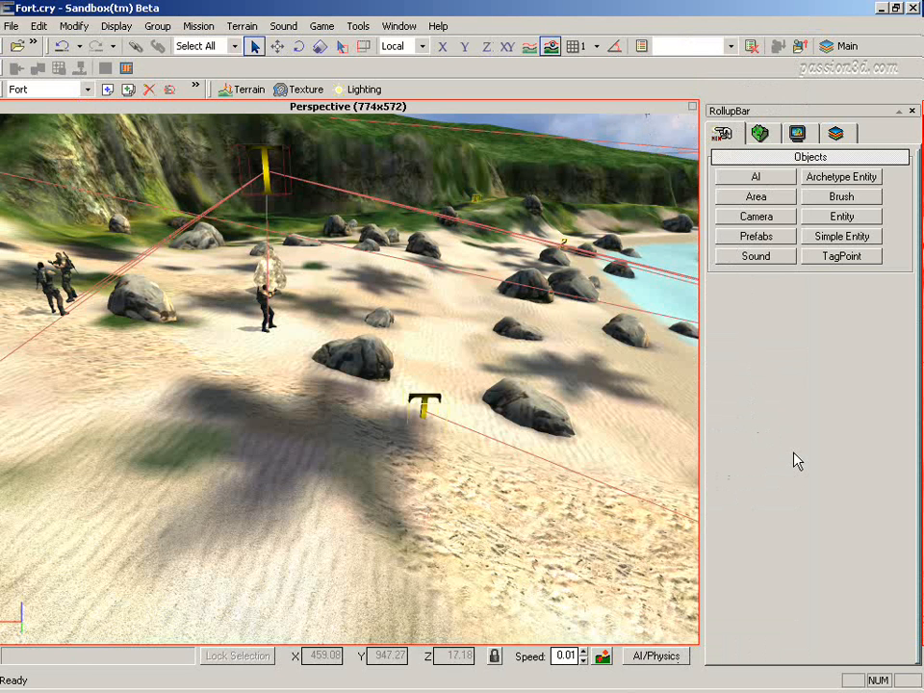
Freeze the rock cst_rock_aa302 through the Select Object(s) list
key(h)
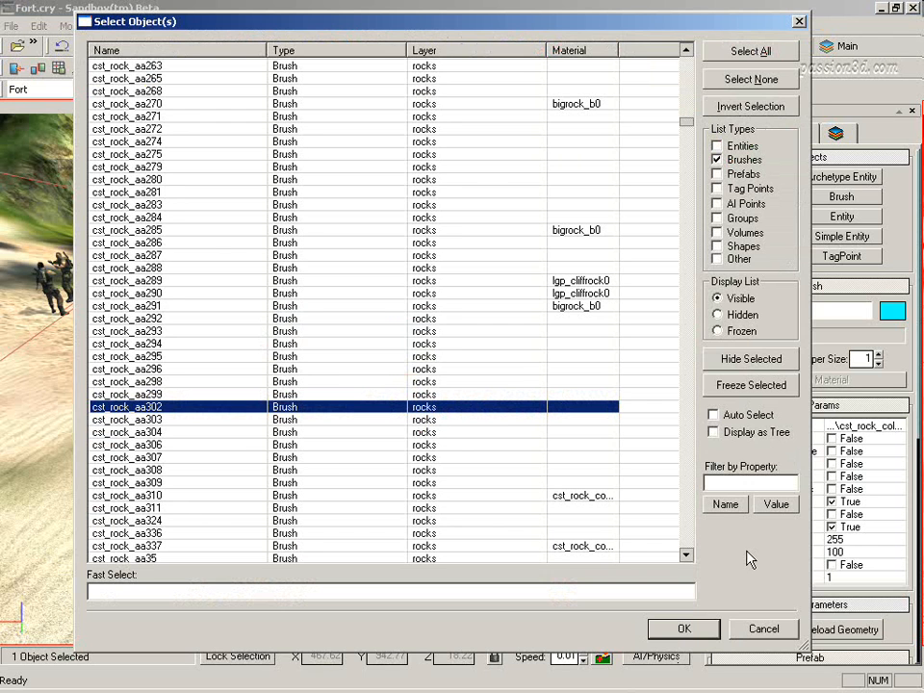
click(758, 386)
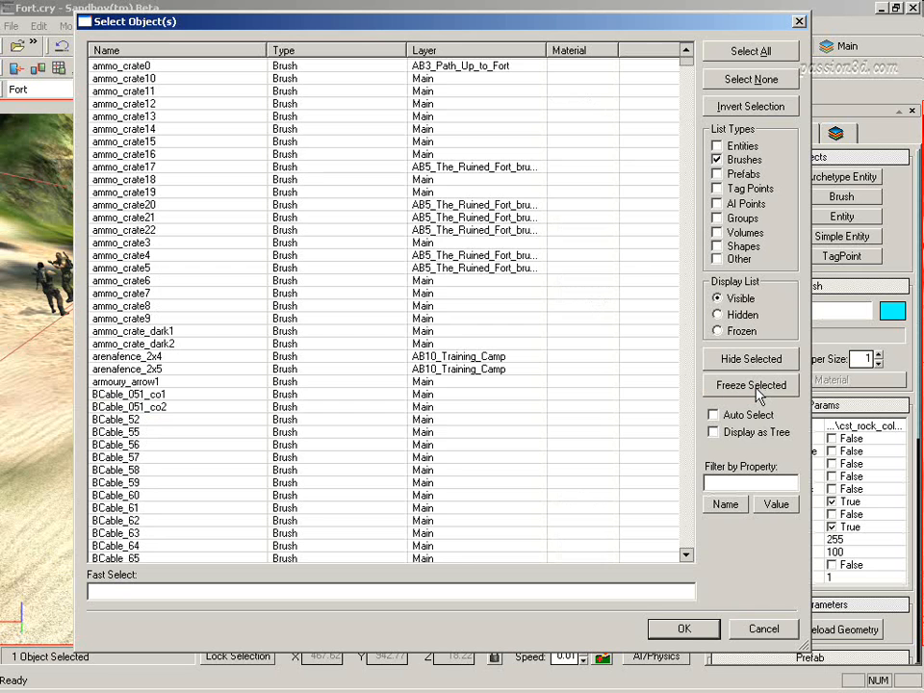
click(682, 629)
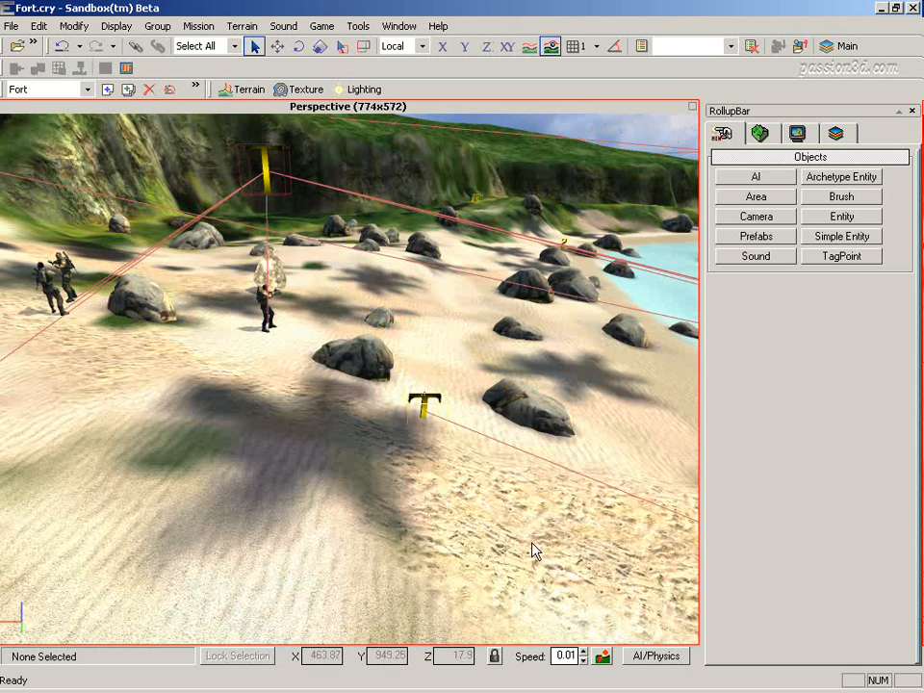
List the frozen objects and unfreeze cst_rock_aa302
key(h)
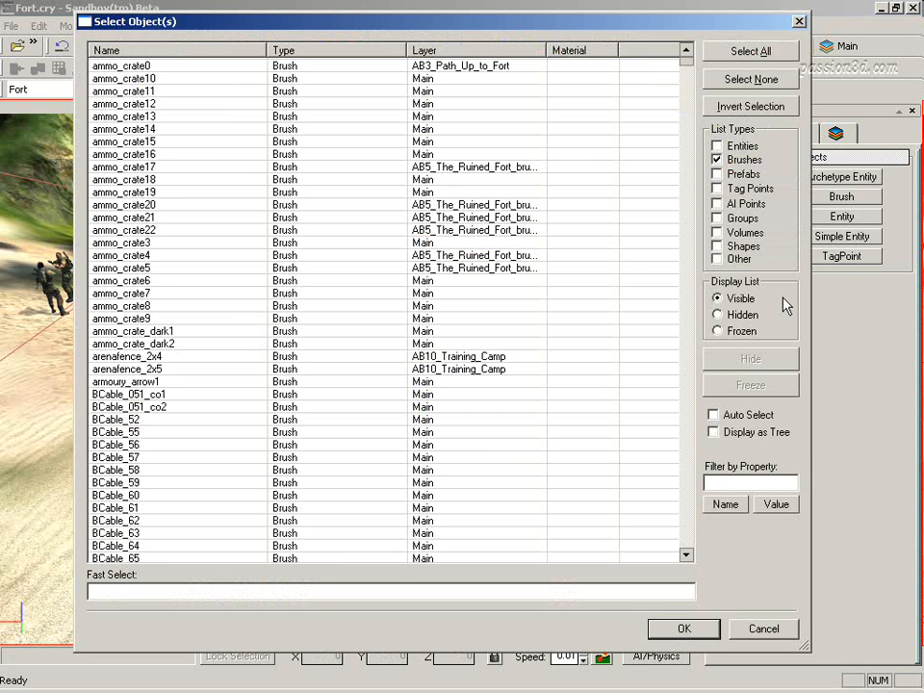
click(718, 331)
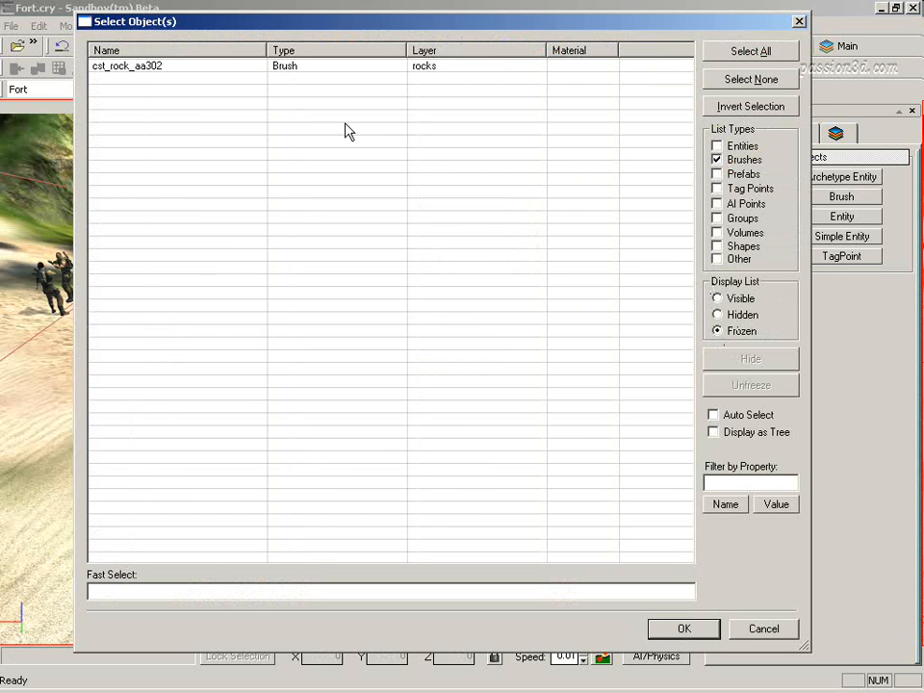
click(200, 67)
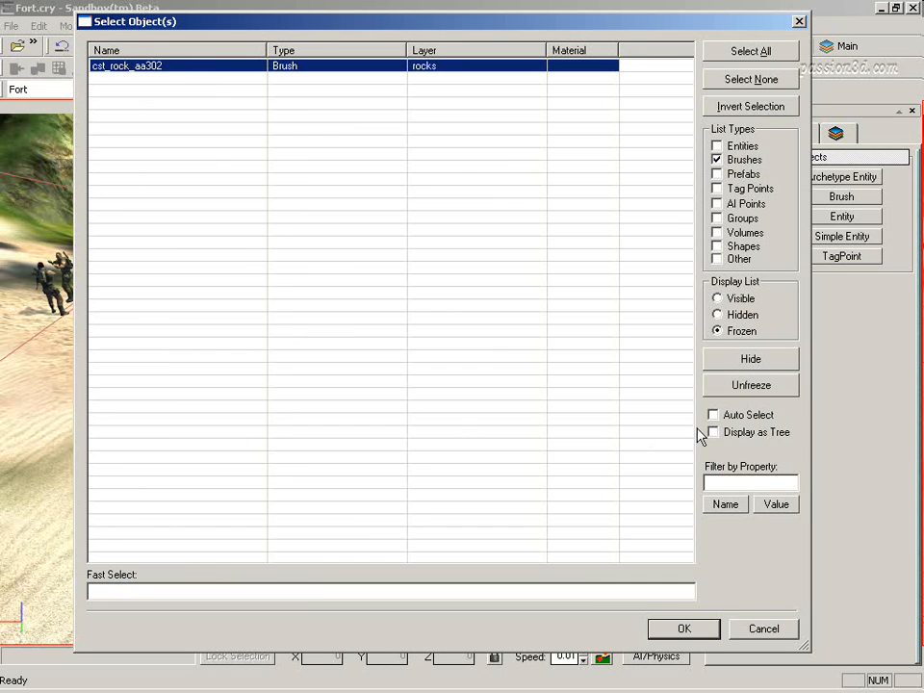
click(754, 391)
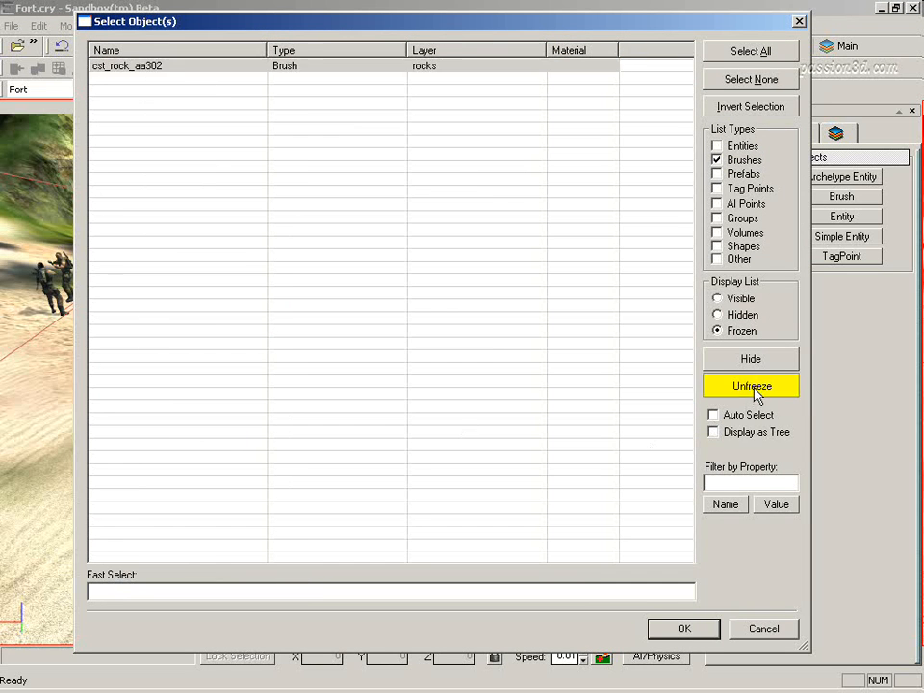
click(701, 630)
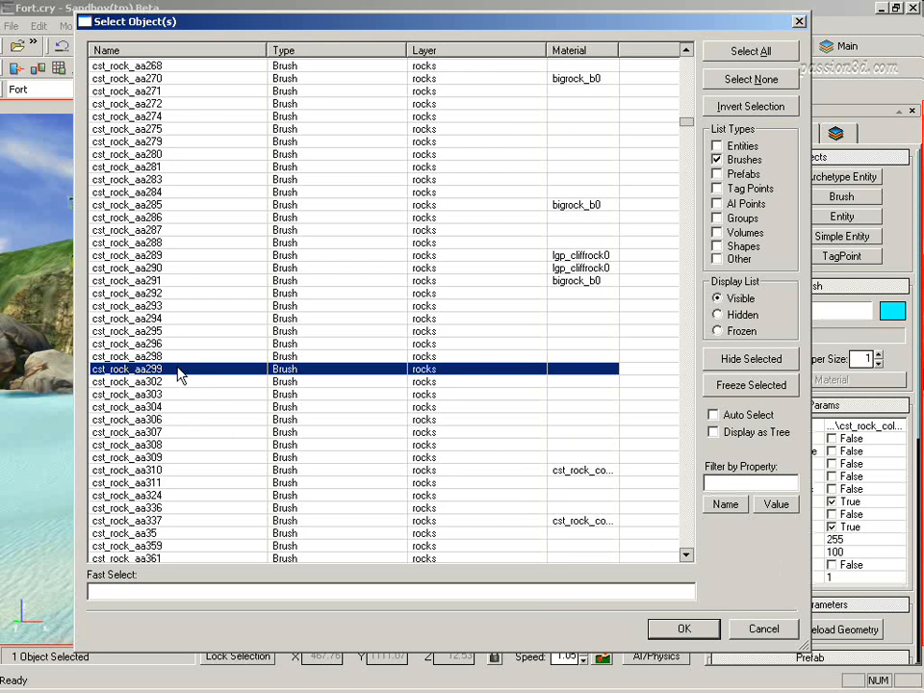
Extend the list selection from cst_rock_aa299 through aa306, add aa293, aa286 and aa283, and use Fast Select to find Area objects
shift+click(171, 421)
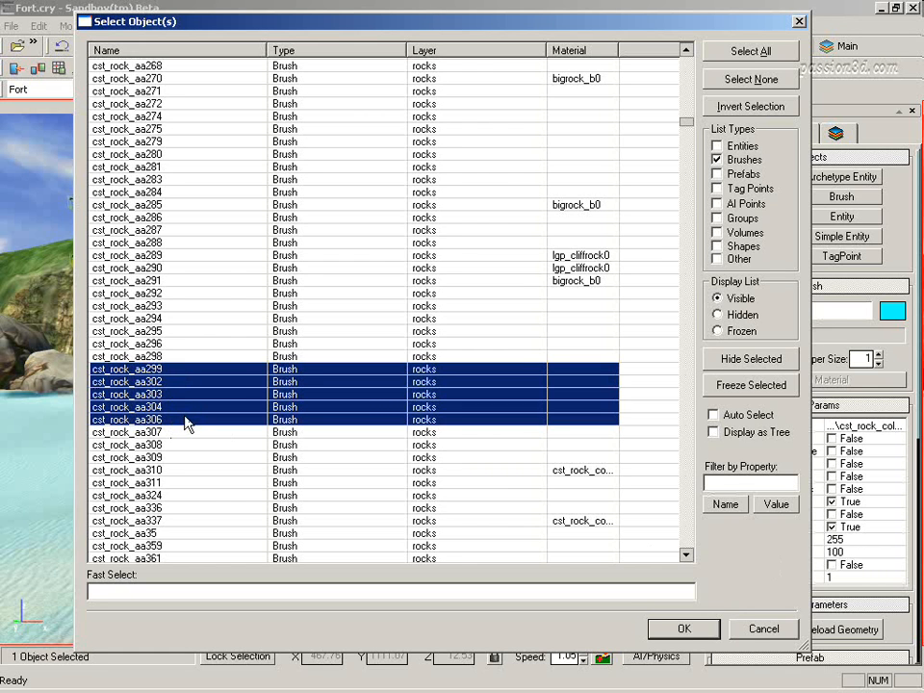
ctrl+click(193, 306)
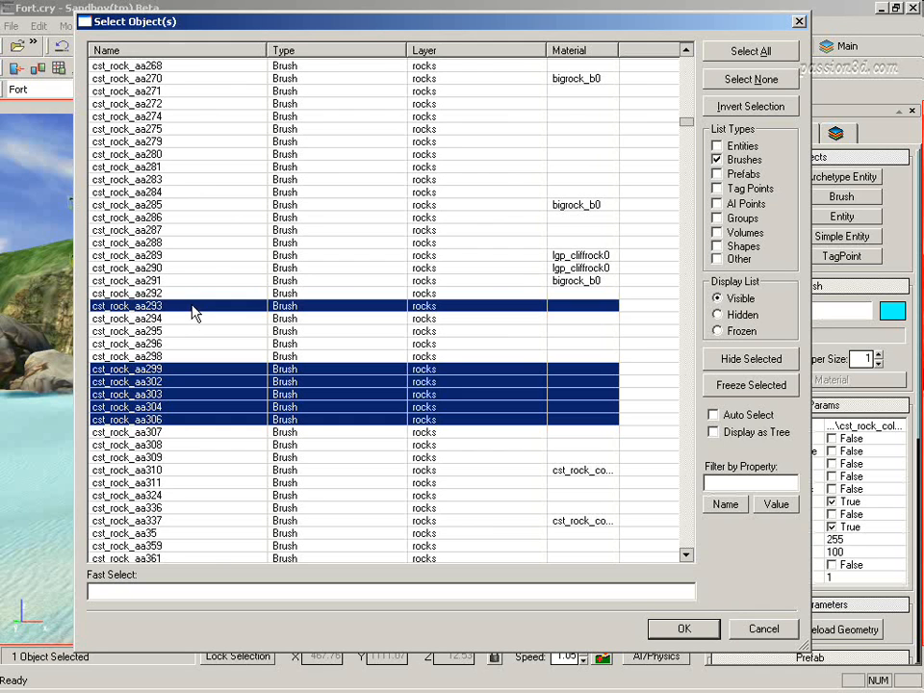
ctrl+click(204, 218)
ctrl+click(205, 180)
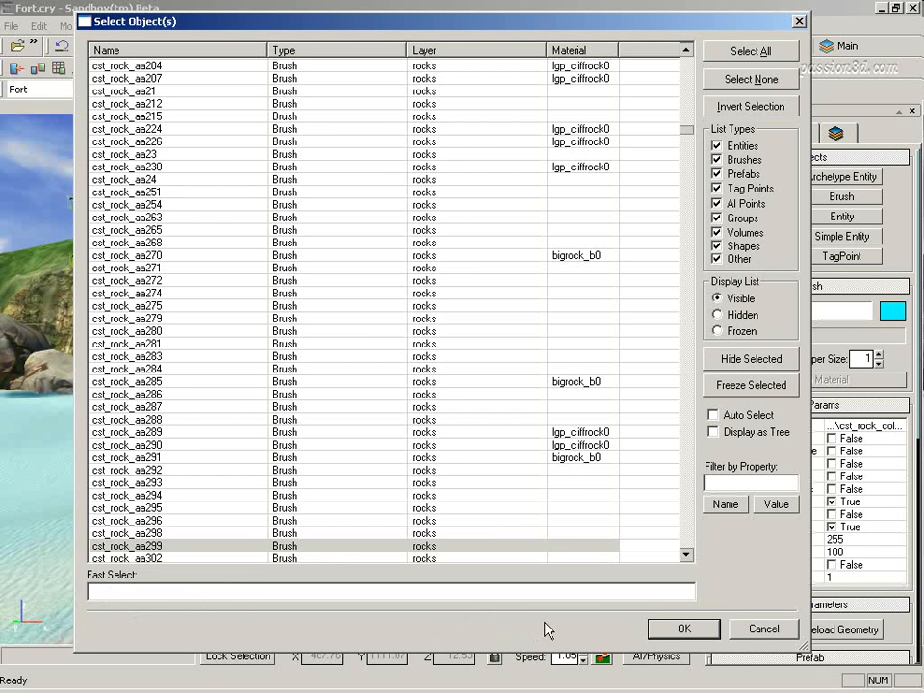
text(Area)
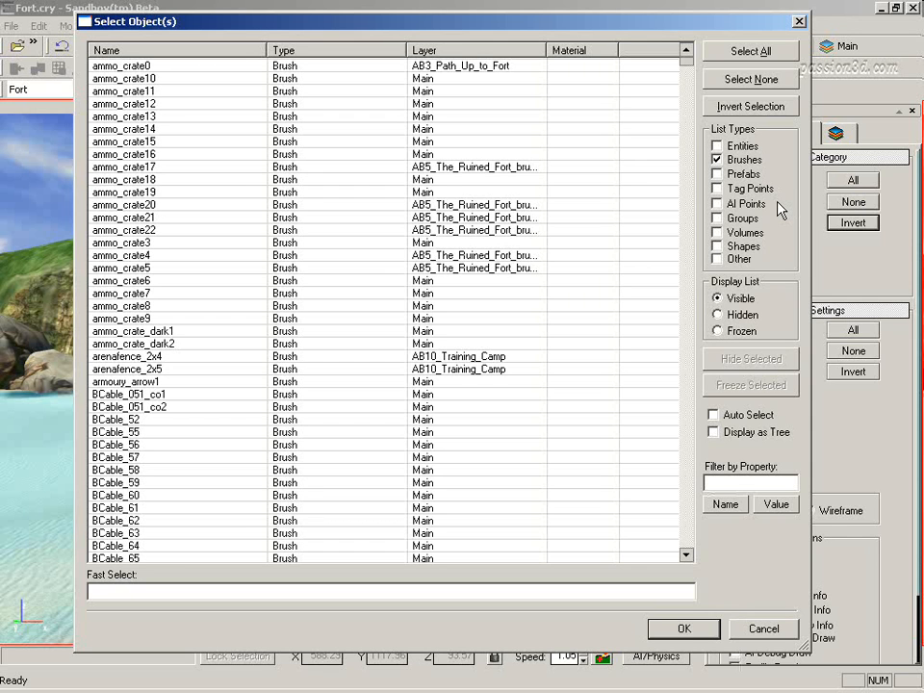
Limit the Select Object(s) list to Tag Points instead of Brushes and accept the dialog
click(718, 190)
click(715, 159)
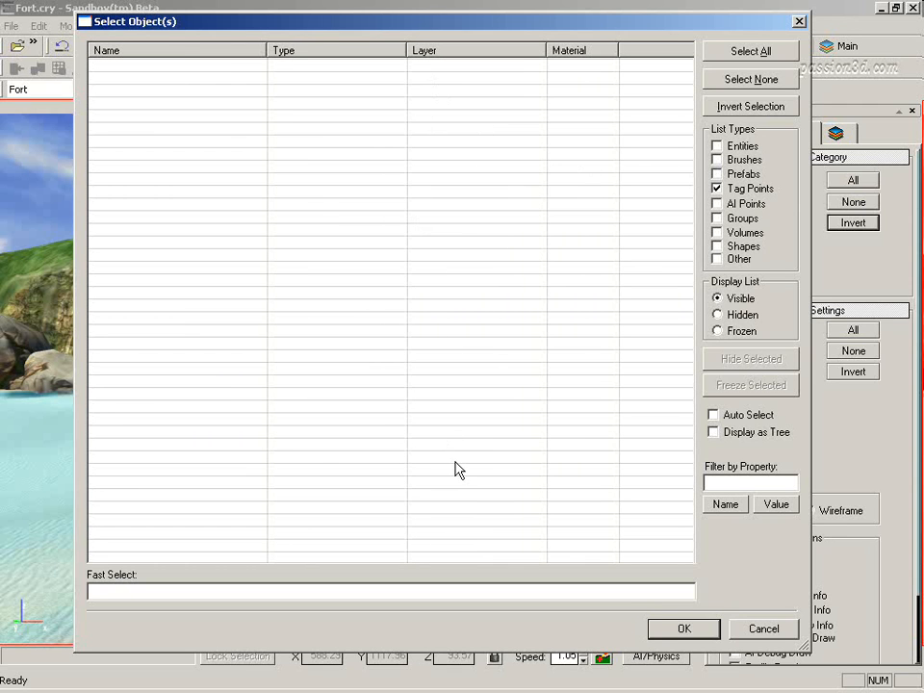
click(713, 632)
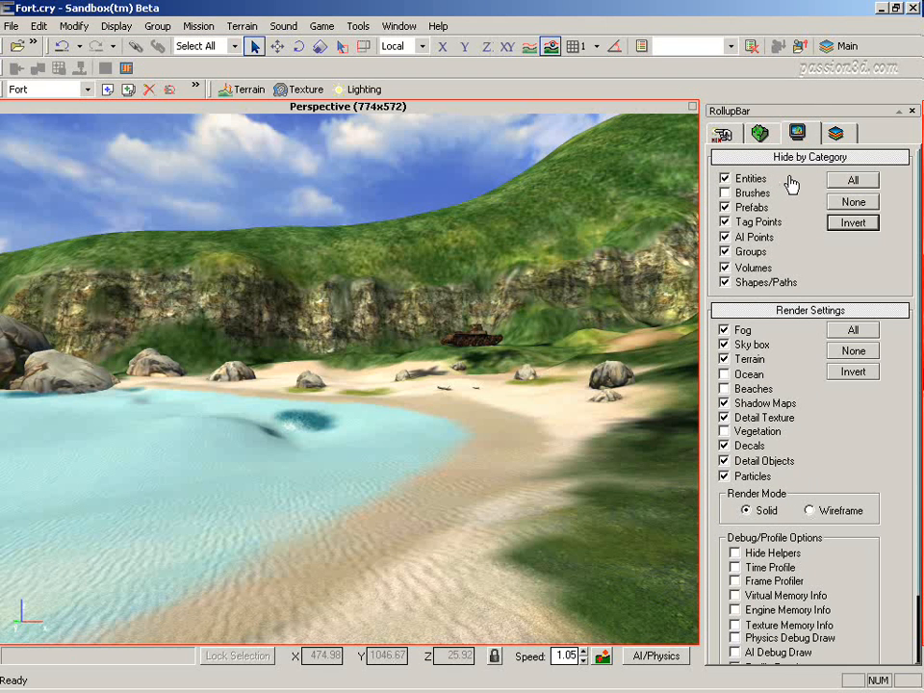
Turn off hiding for all object categories and browse the tag points in the Select Object(s) list
click(859, 208)
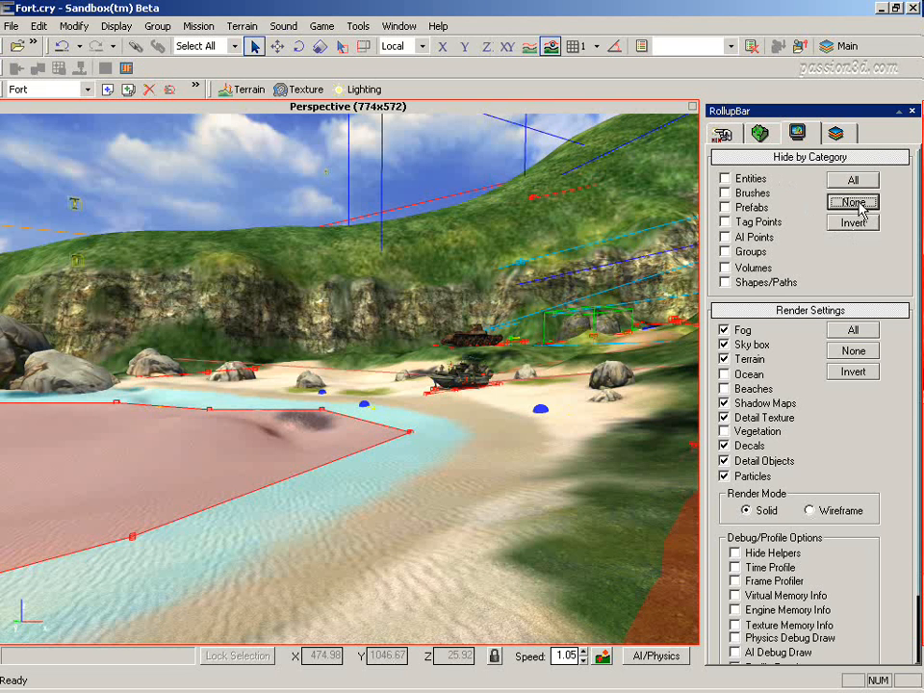
click(639, 47)
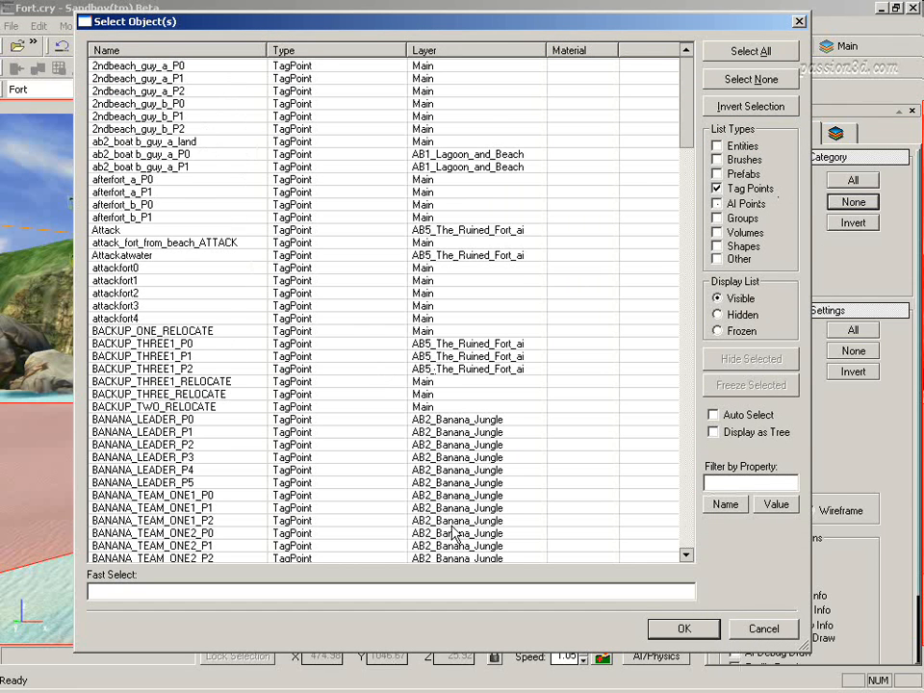
click(689, 460)
click(689, 461)
click(688, 459)
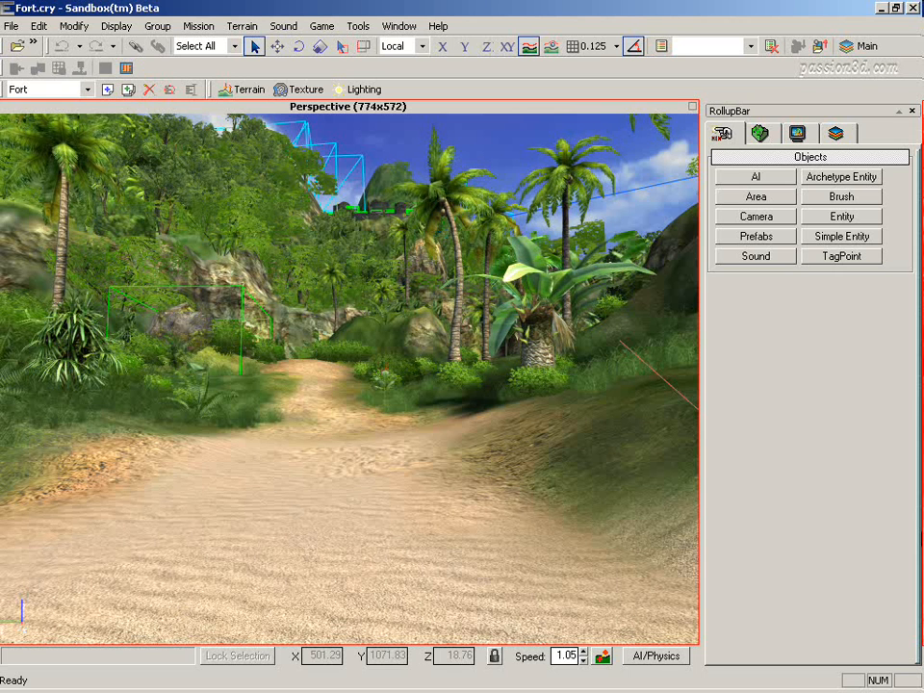
Open the Fort level's terrain texture layers and start exporting them
click(310, 93)
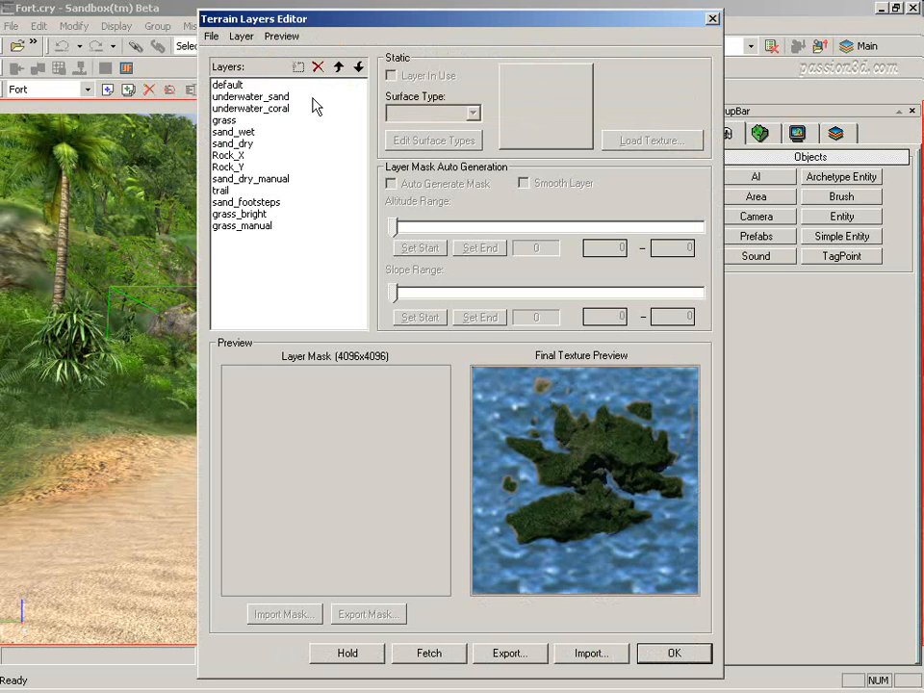
click(526, 660)
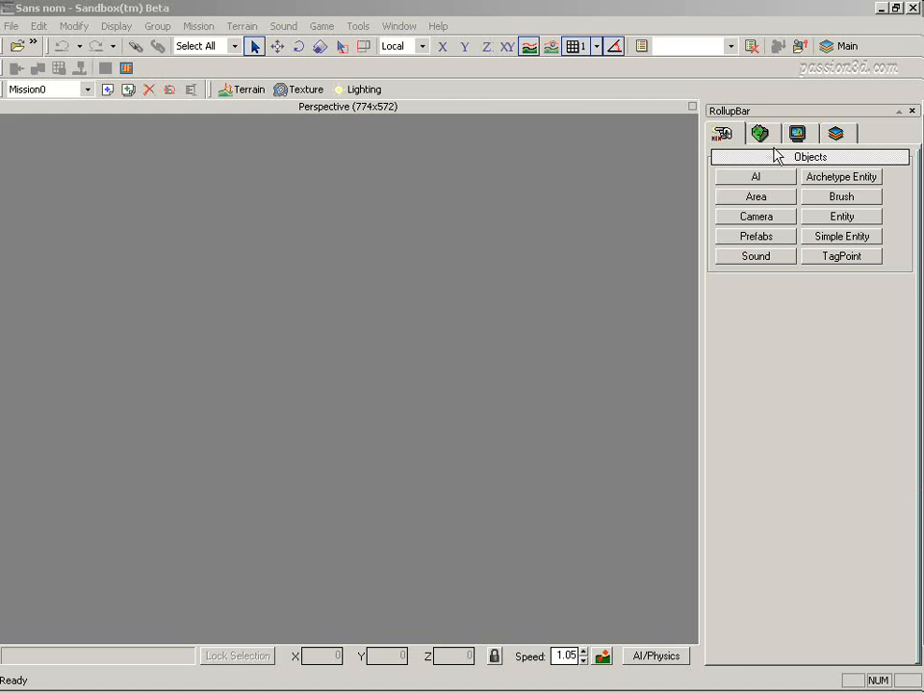
Enable all render settings for the empty, unnamed level
click(798, 134)
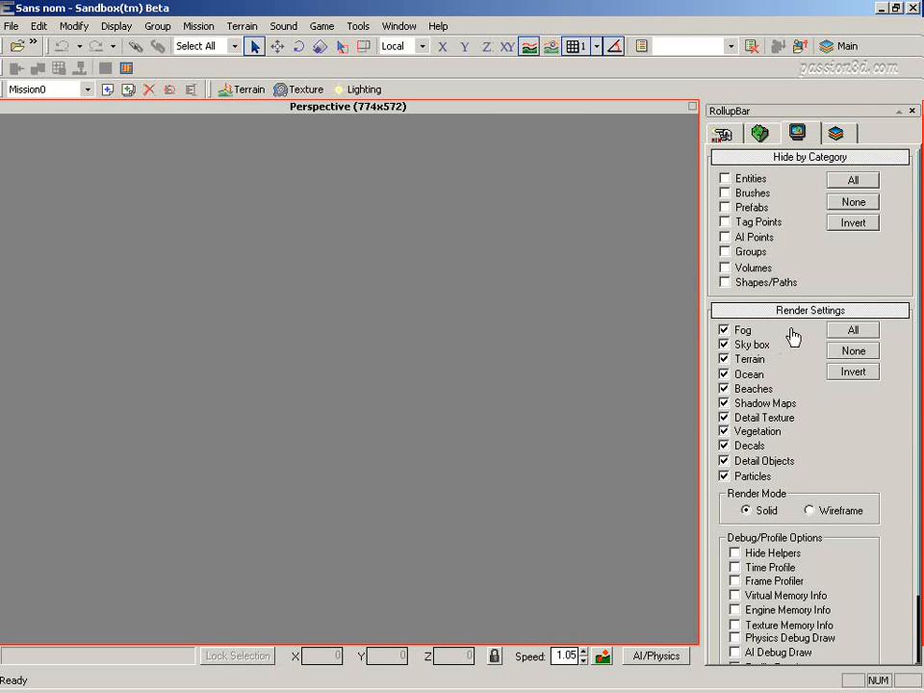
click(855, 333)
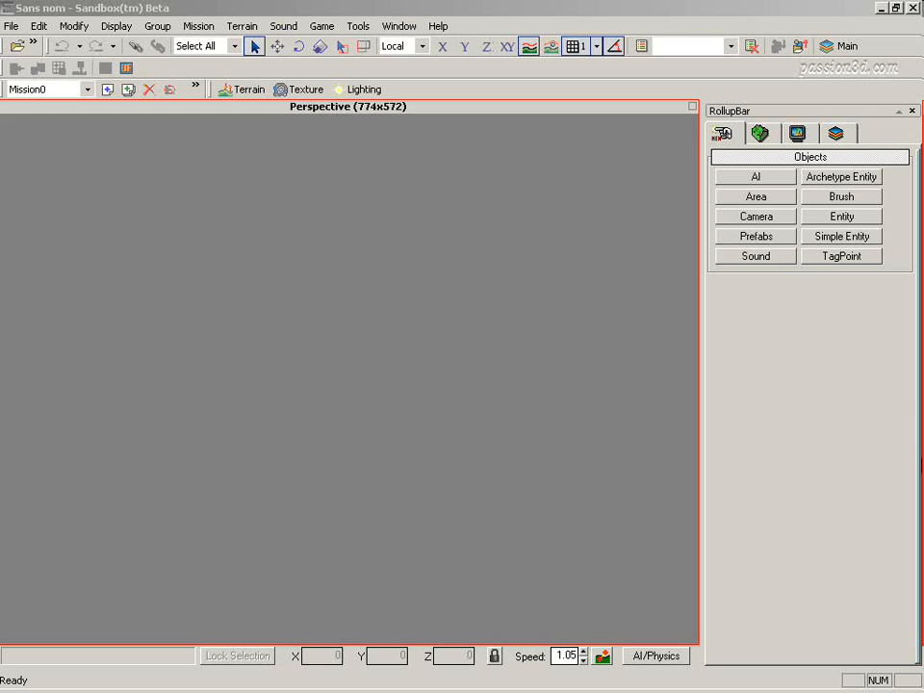
Create a new level named MyMap using terrain, with a 1024x1024 heightmap resolution and 2 meters per unit
click(13, 27)
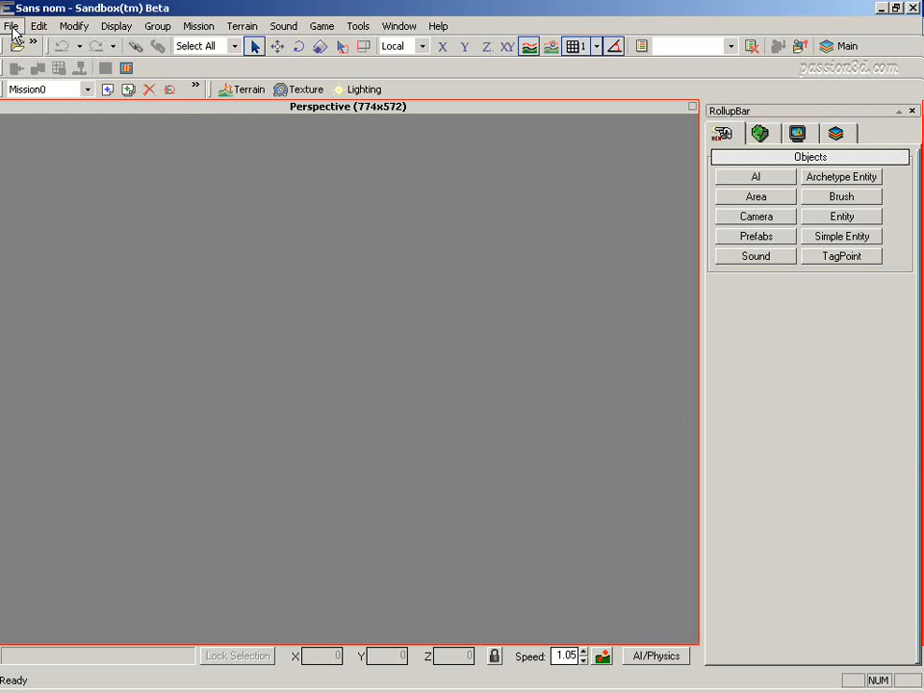
click(12, 27)
click(43, 44)
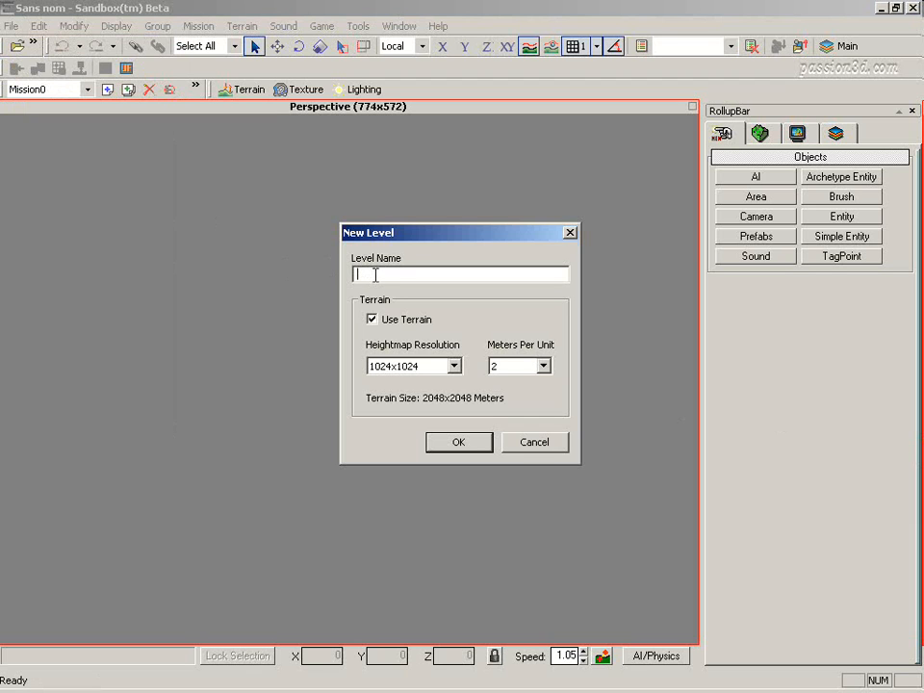
text(MyMap)
click(454, 367)
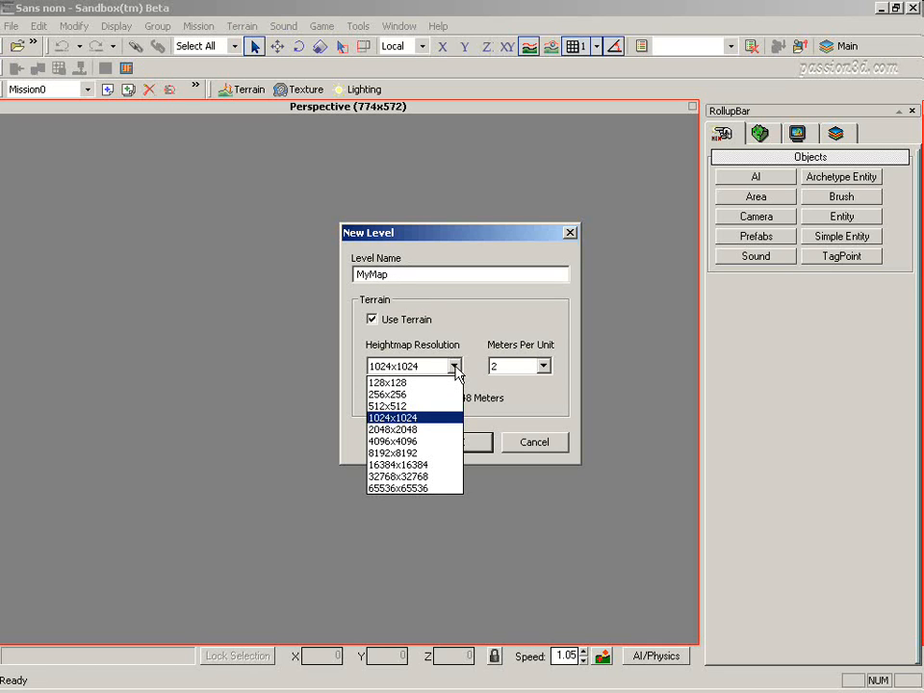
click(455, 369)
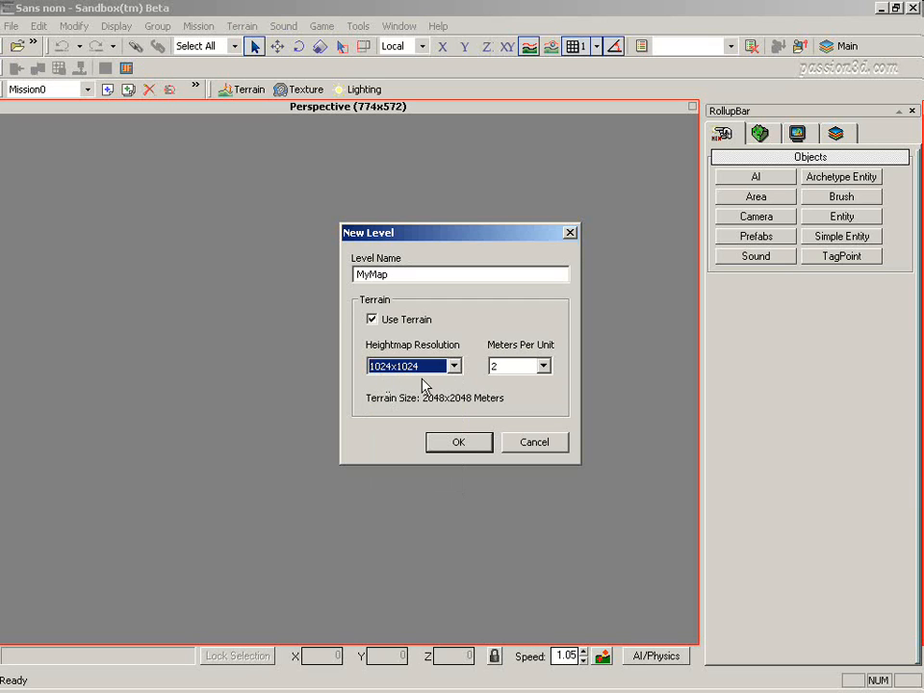
click(545, 367)
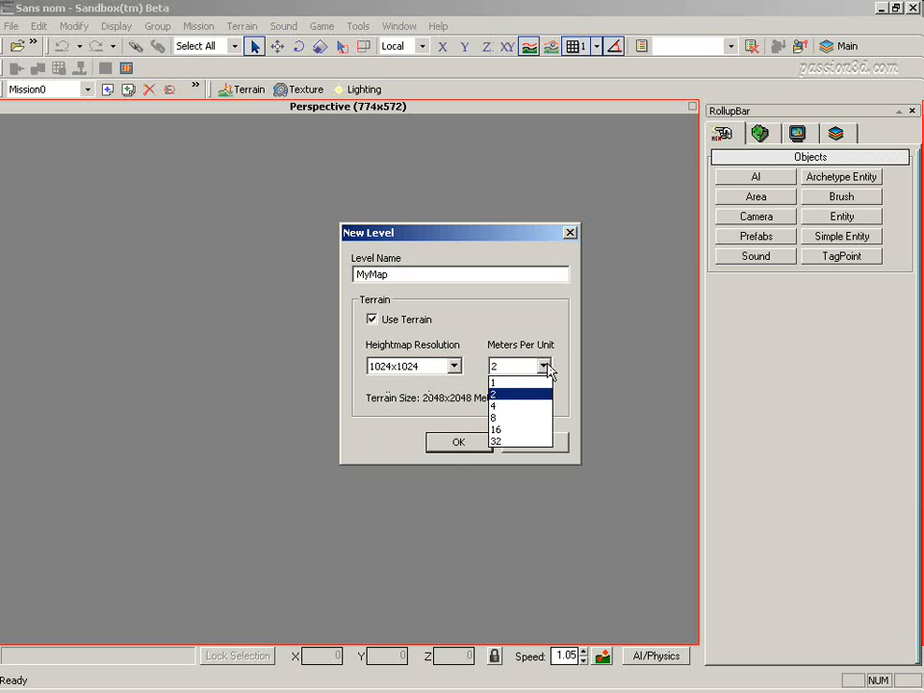
click(544, 366)
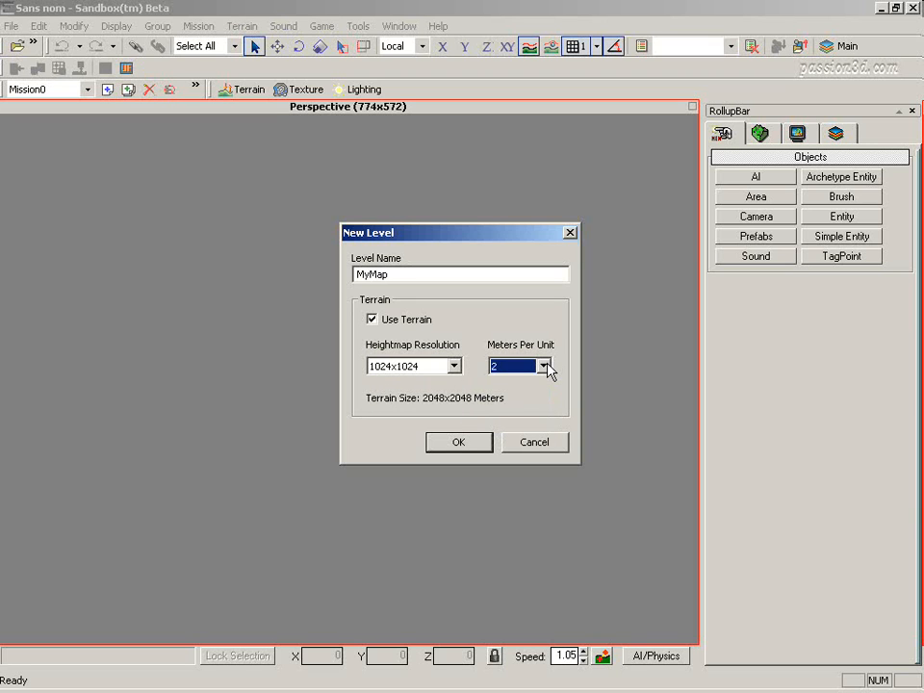
click(460, 444)
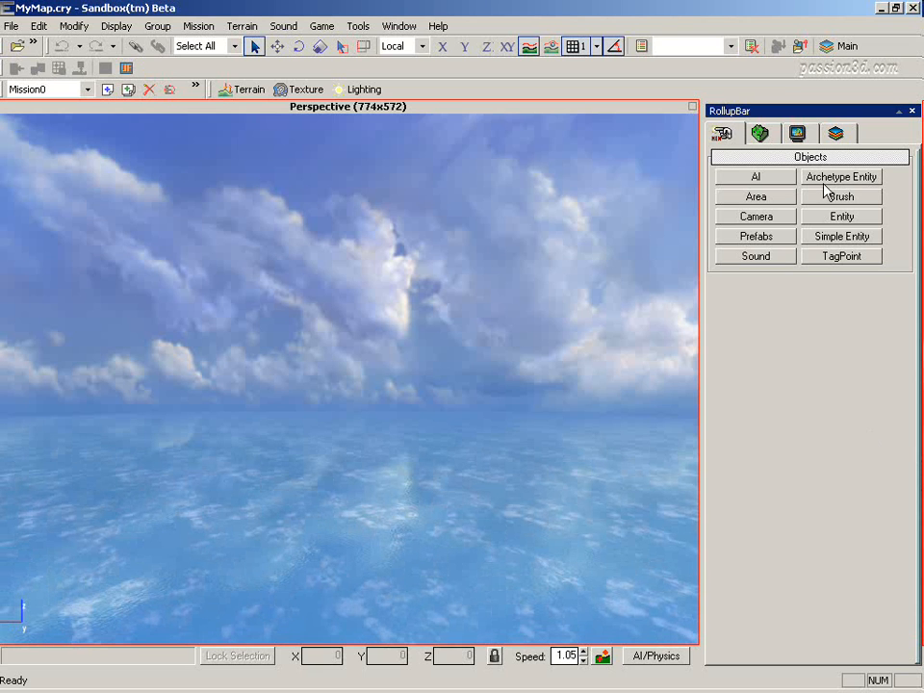
Turn off rendering of the sky box, fog and ocean in MyMap
click(798, 136)
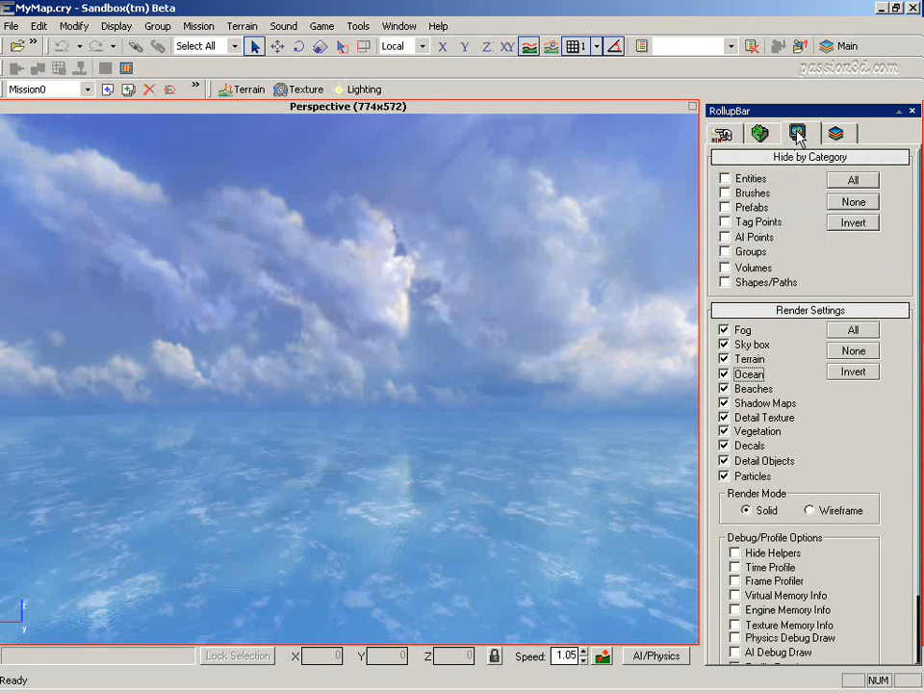
click(724, 345)
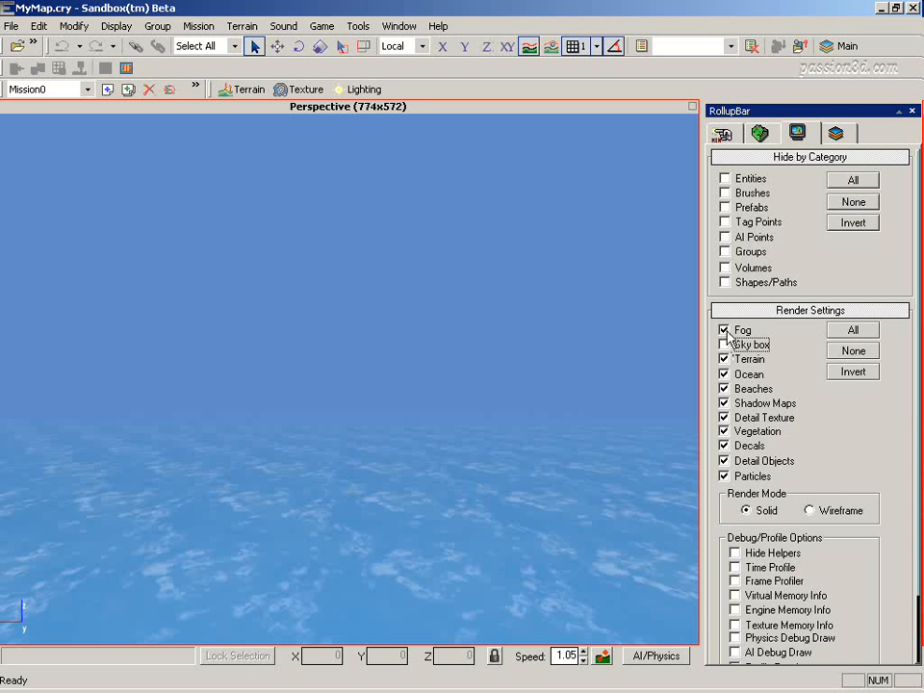
click(724, 330)
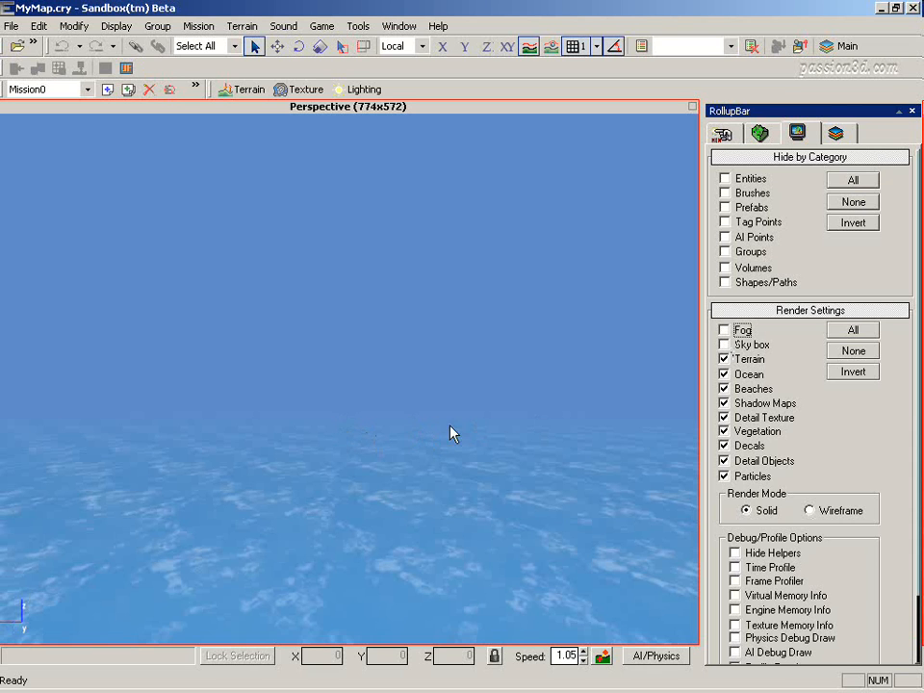
click(725, 375)
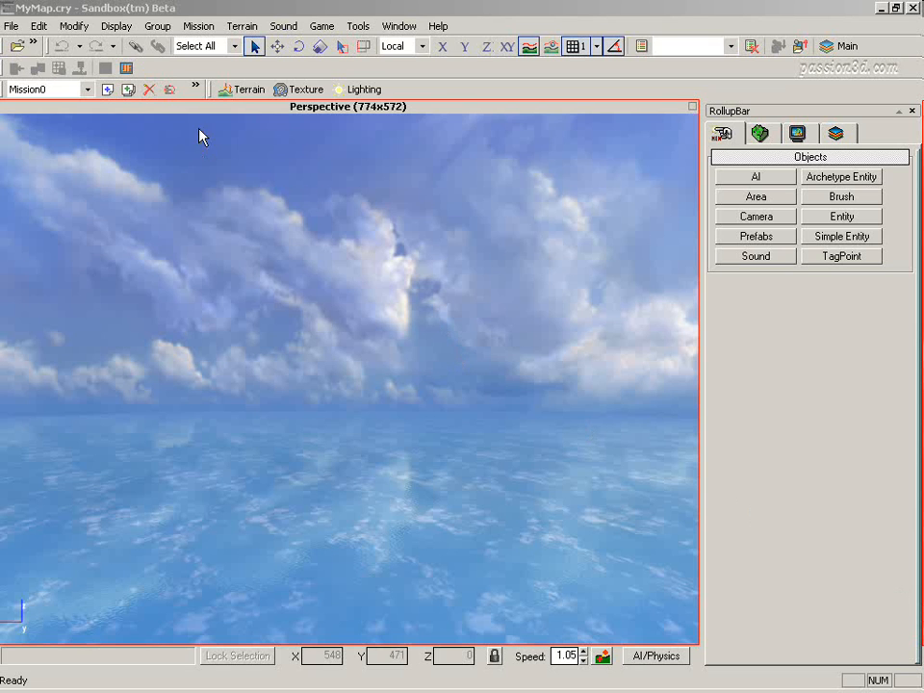
Open MyMap's terrain heightmap and generate random islands with the default generation settings
click(240, 94)
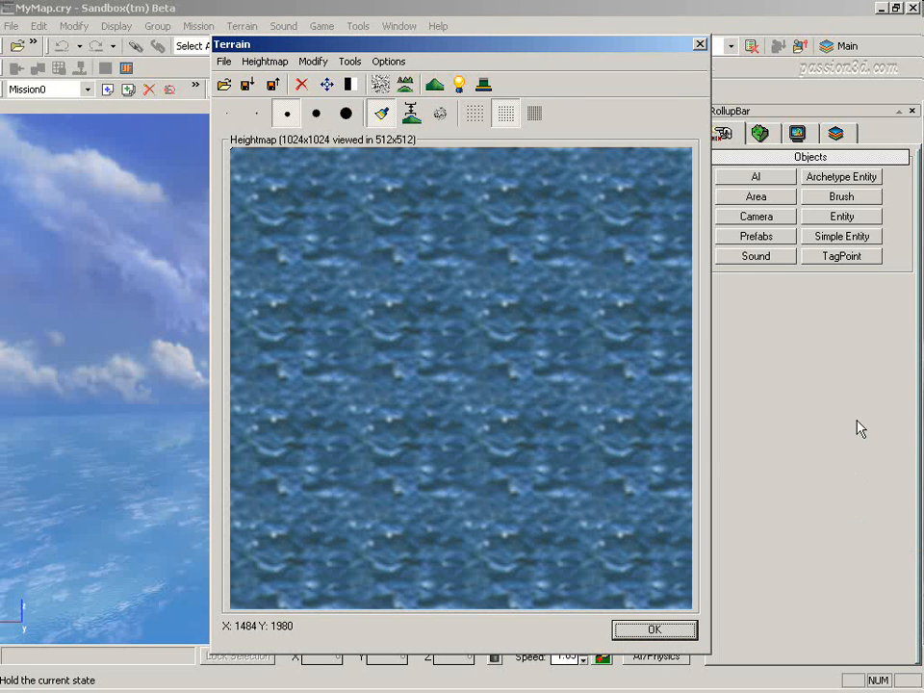
click(435, 86)
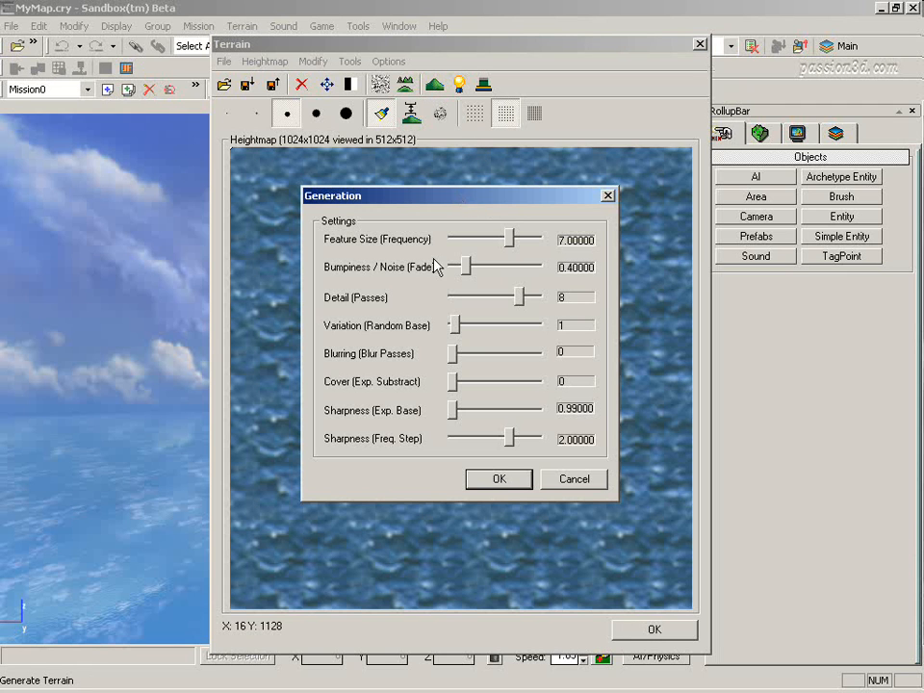
click(499, 480)
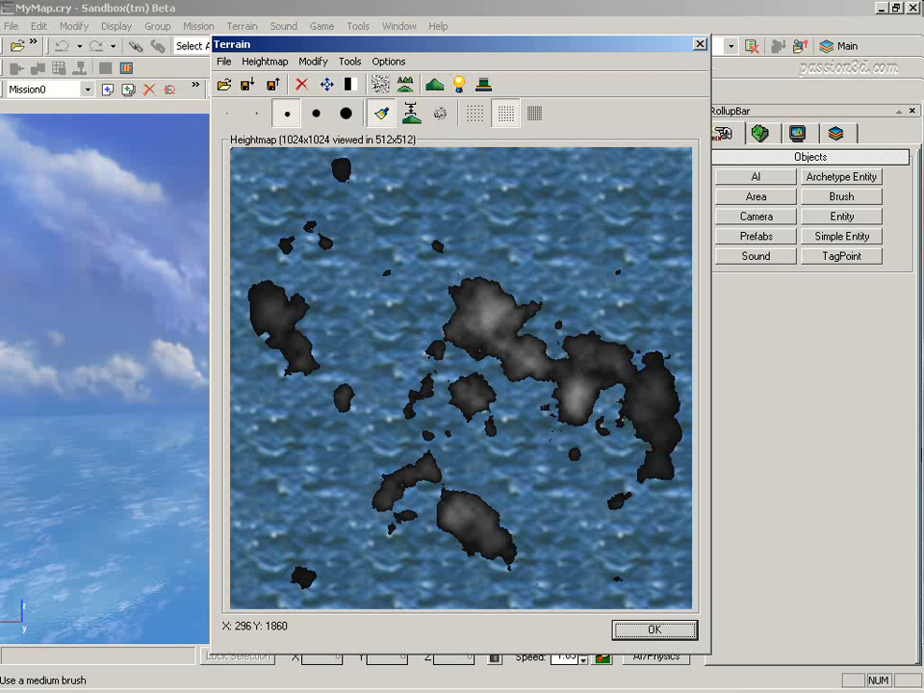
Enlarge the northernmost small island on the heightmap with the medium brush
click(227, 114)
click(257, 114)
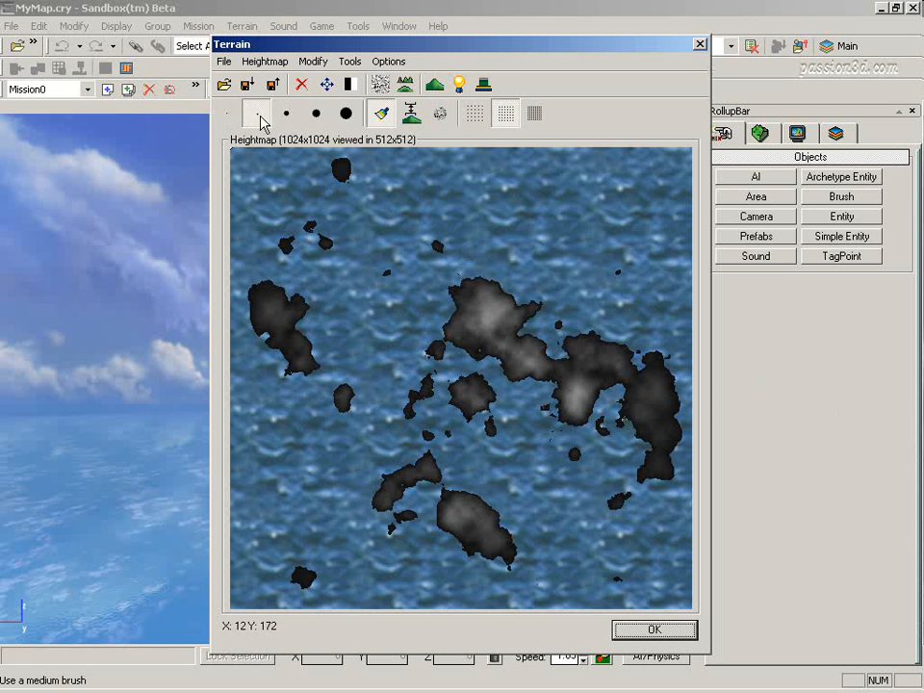
click(285, 115)
drag(336, 169, 369, 199)
mouse_move(356, 201)
mouse_down()
mouse_move(327, 187)
mouse_move(377, 182)
mouse_move(389, 189)
mouse_move(382, 207)
mouse_up()
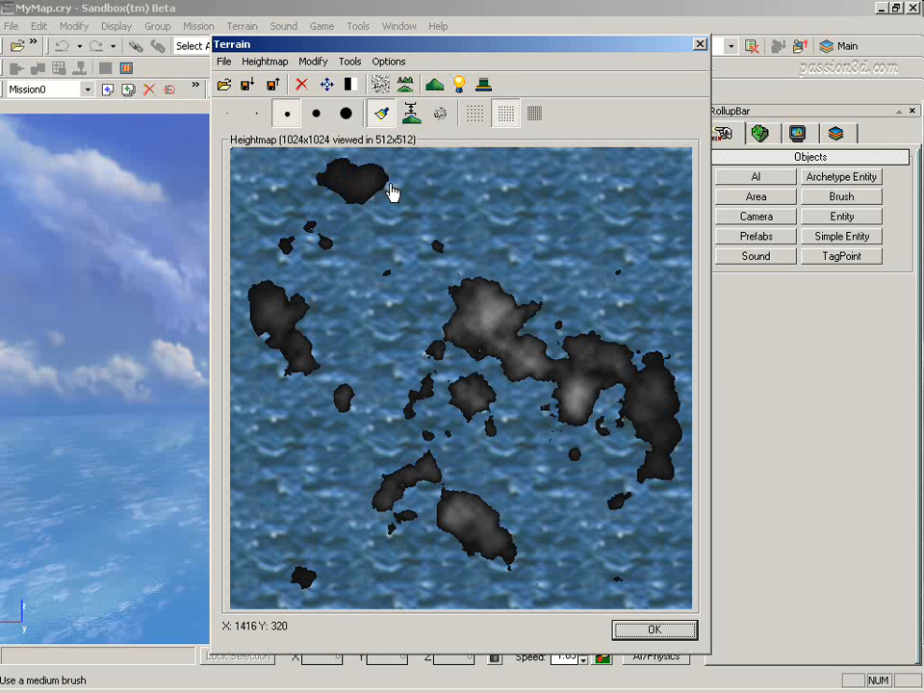
Remove the small outlying islands from the heightmap and smooth the slopes of the remaining landmasses
key(ctrl+z)
key(ctrl+z)
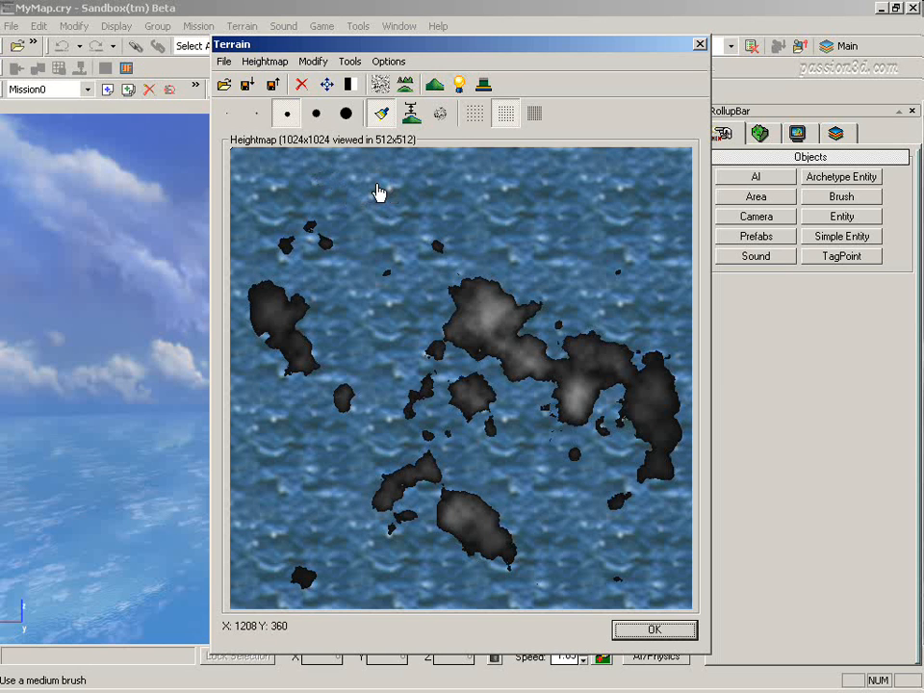
key(ctrl+z)
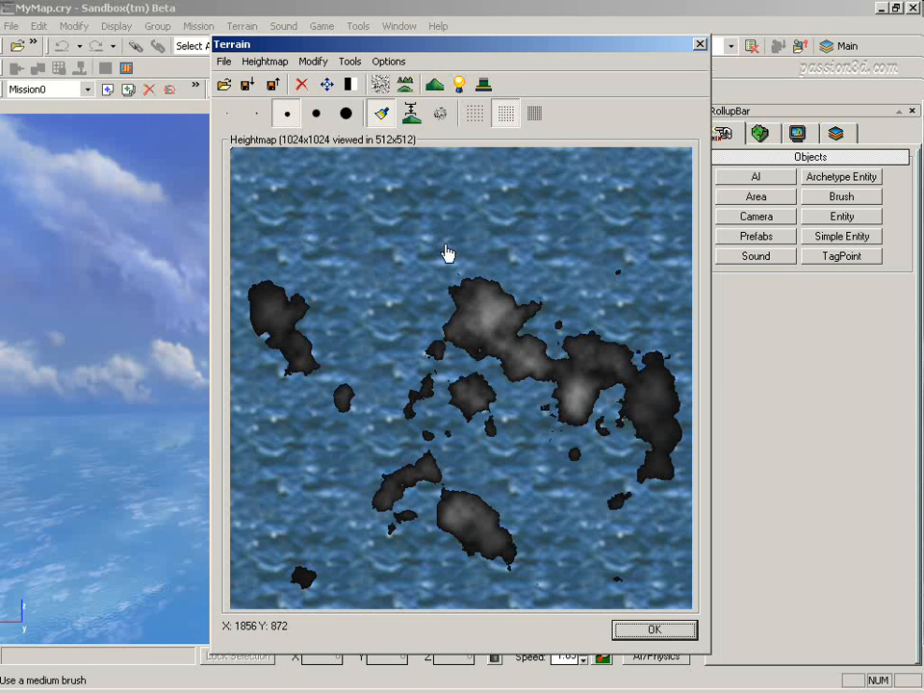
key(ctrl+z)
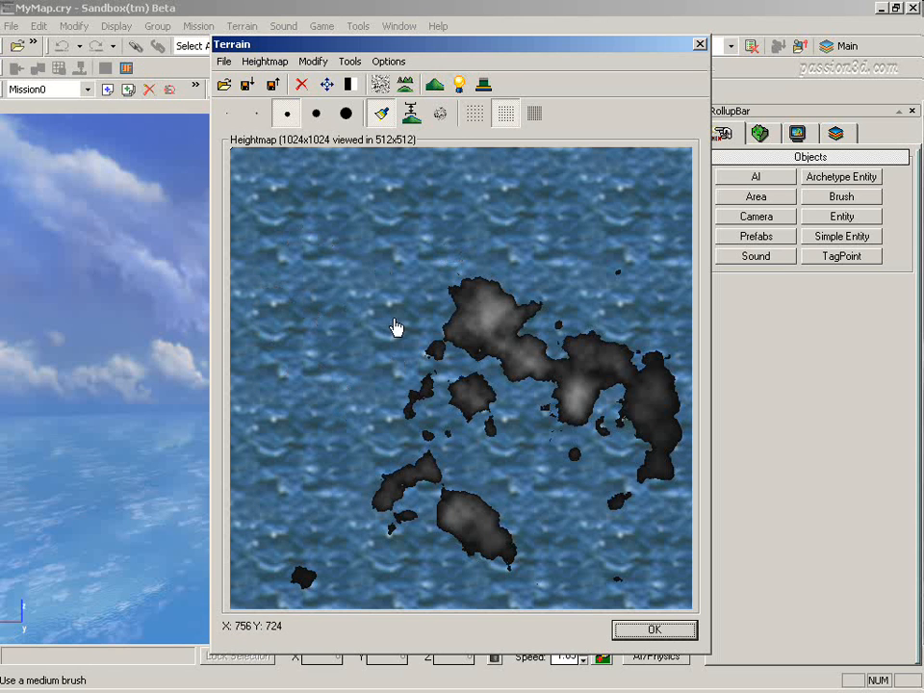
key(ctrl+z)
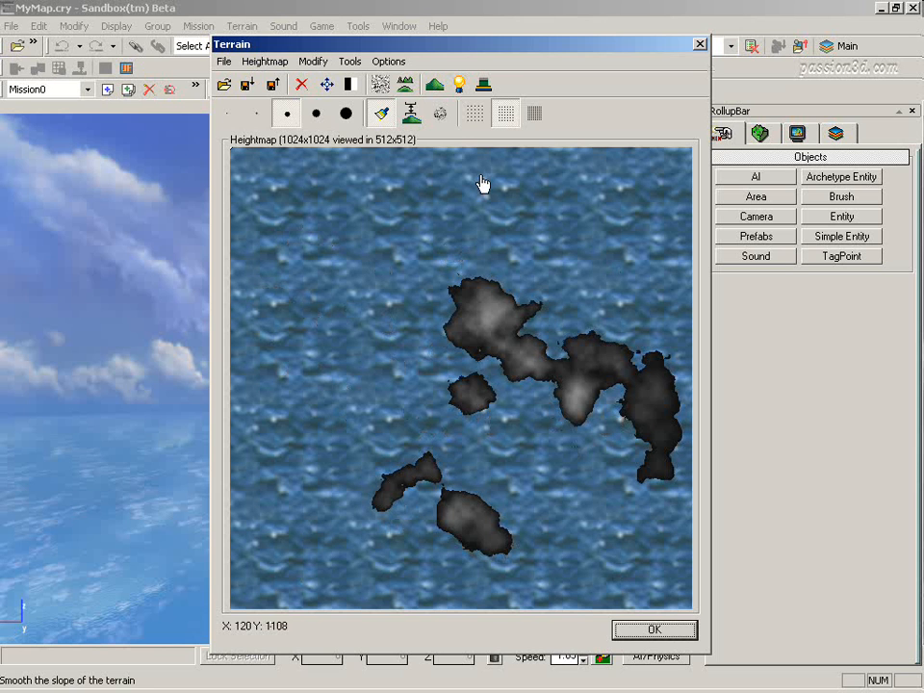
click(408, 89)
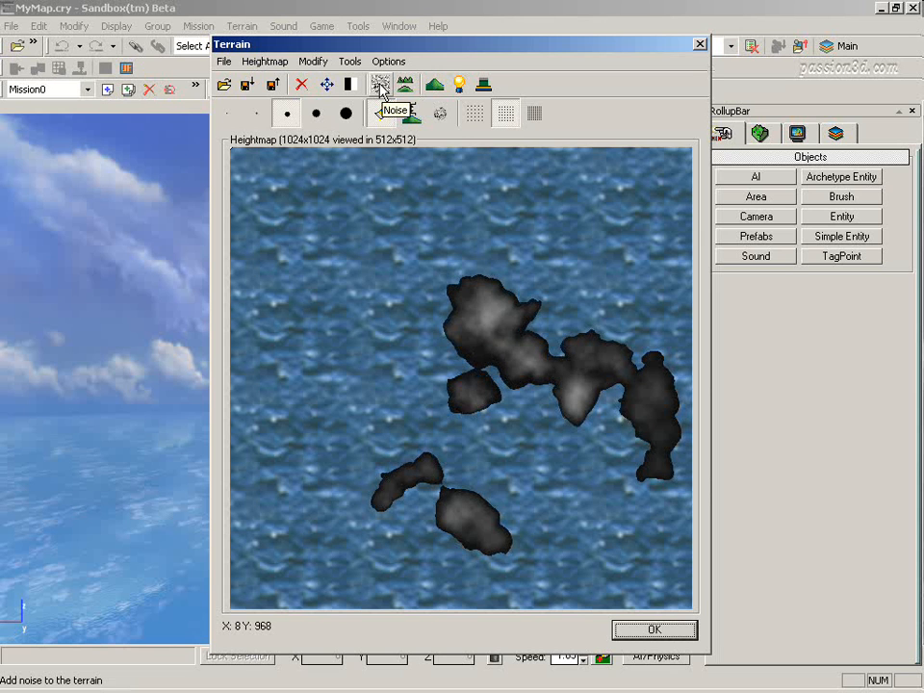
Paint a rugged landmass in the empty northwest water of the heightmap using the noise brush at very big size
click(318, 113)
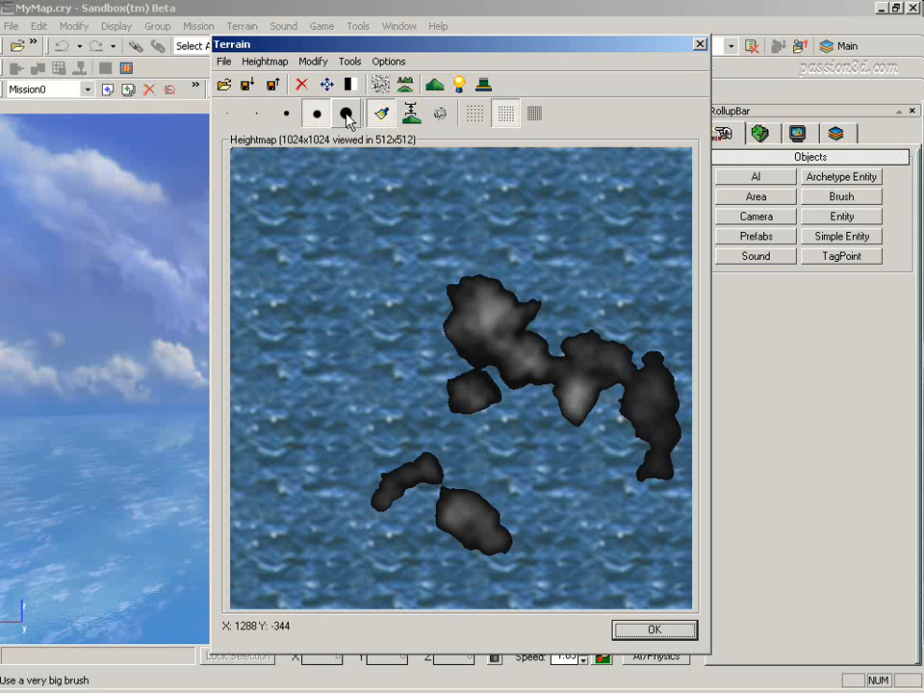
click(346, 115)
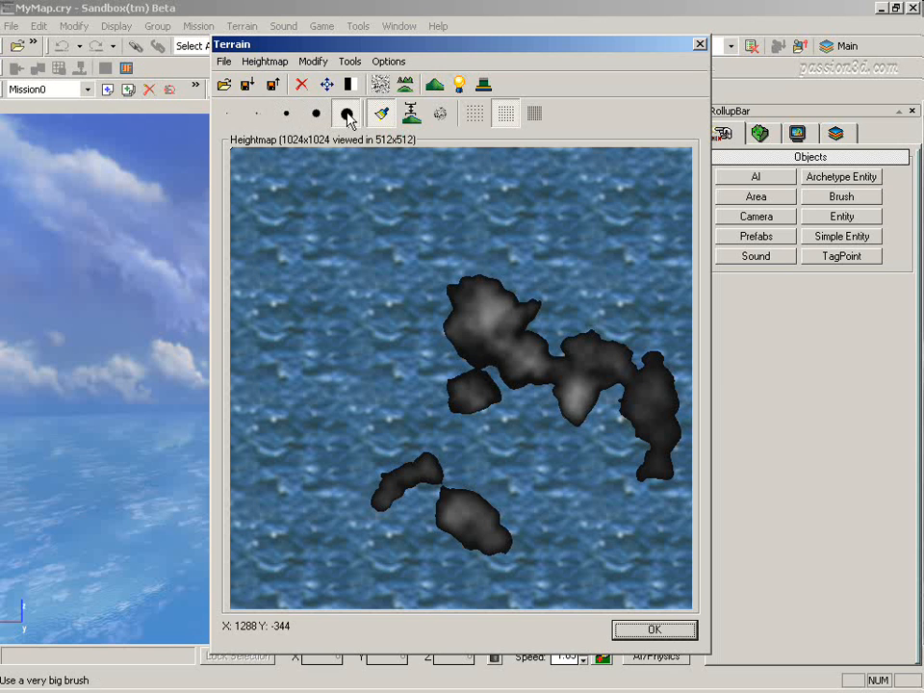
click(442, 115)
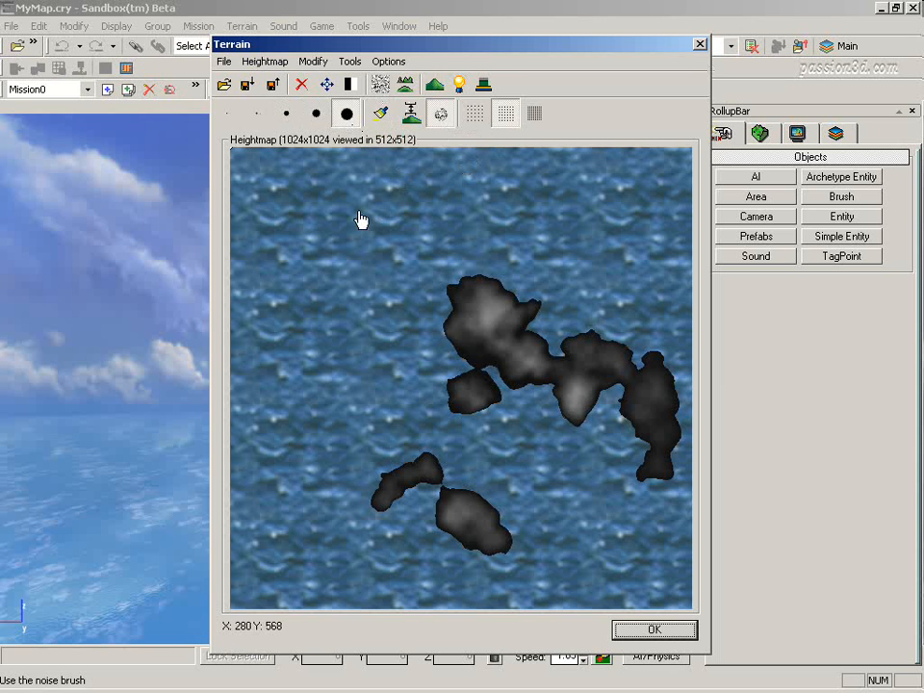
mouse_move(354, 220)
mouse_down()
mouse_move(362, 214)
mouse_move(394, 243)
mouse_move(377, 268)
mouse_move(309, 255)
mouse_move(319, 231)
mouse_move(308, 210)
mouse_up()
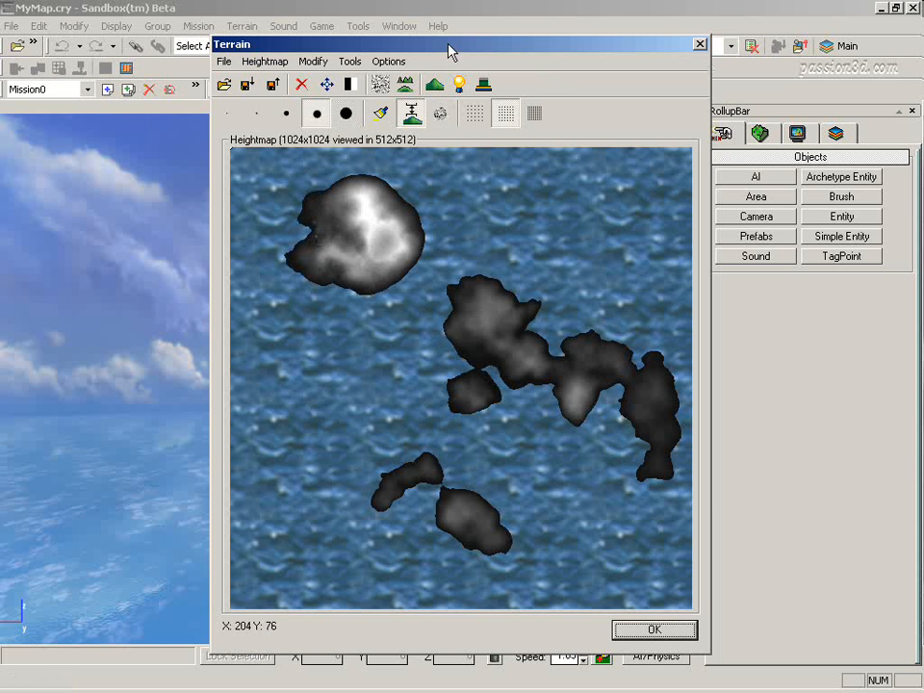
Erase the whole heightmap and generate a new set of islands
click(265, 61)
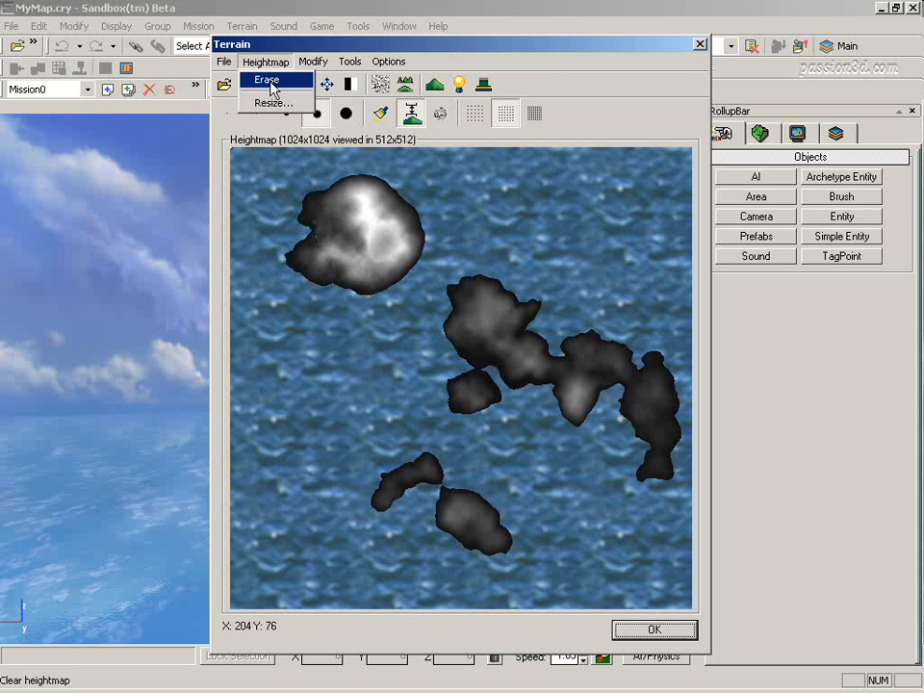
click(268, 80)
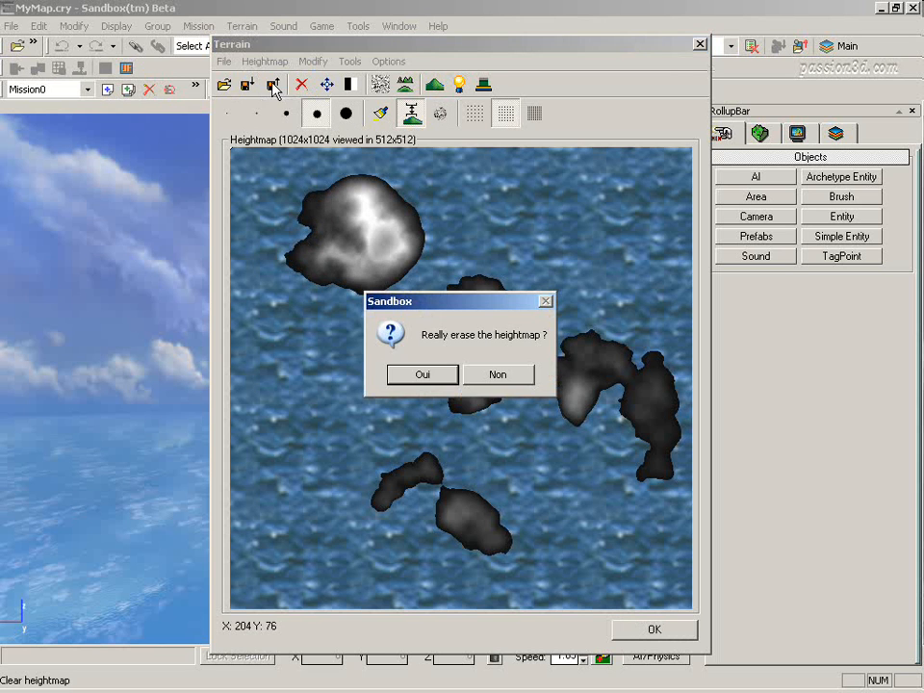
click(446, 378)
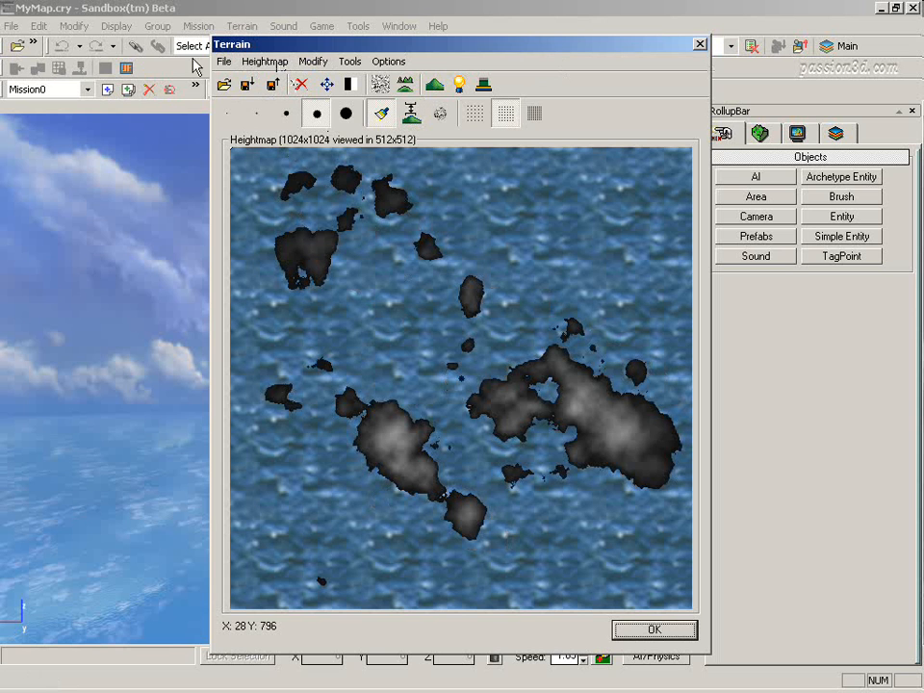
Apply Smooth Beaches / Coast to the generated islands on the heightmap
click(224, 62)
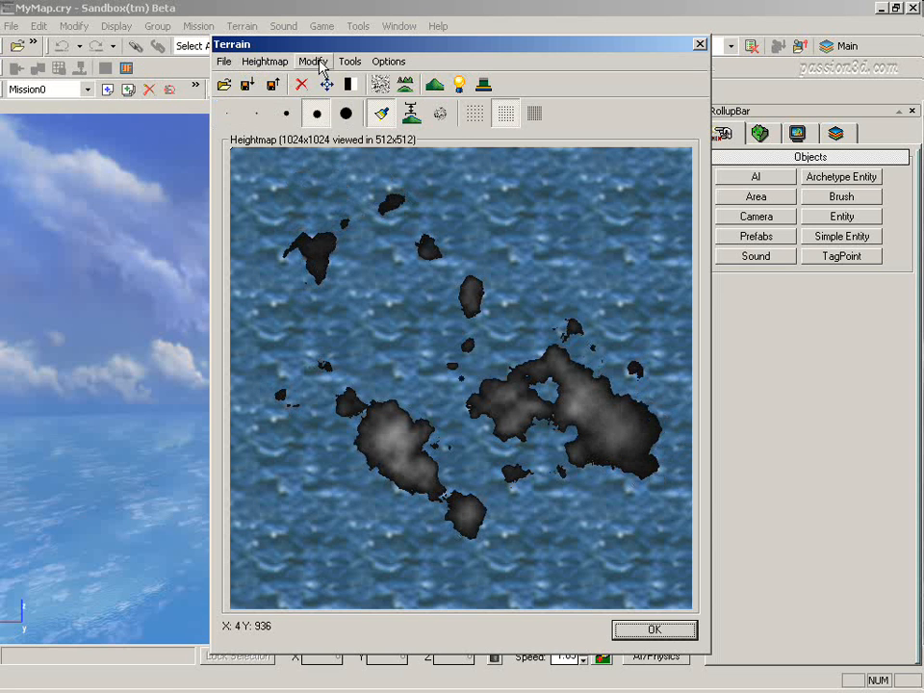
click(313, 62)
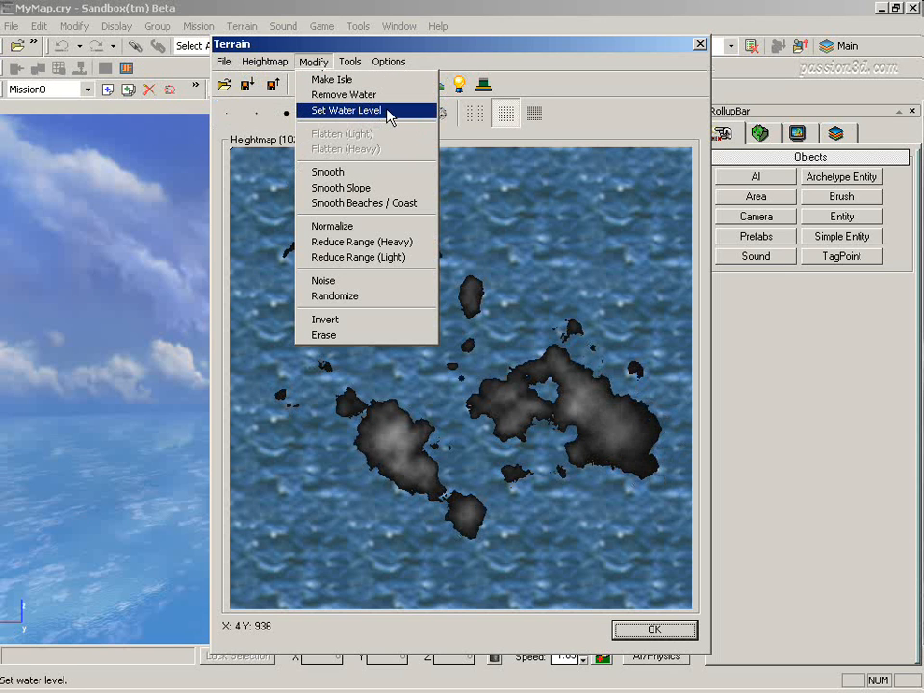
click(378, 203)
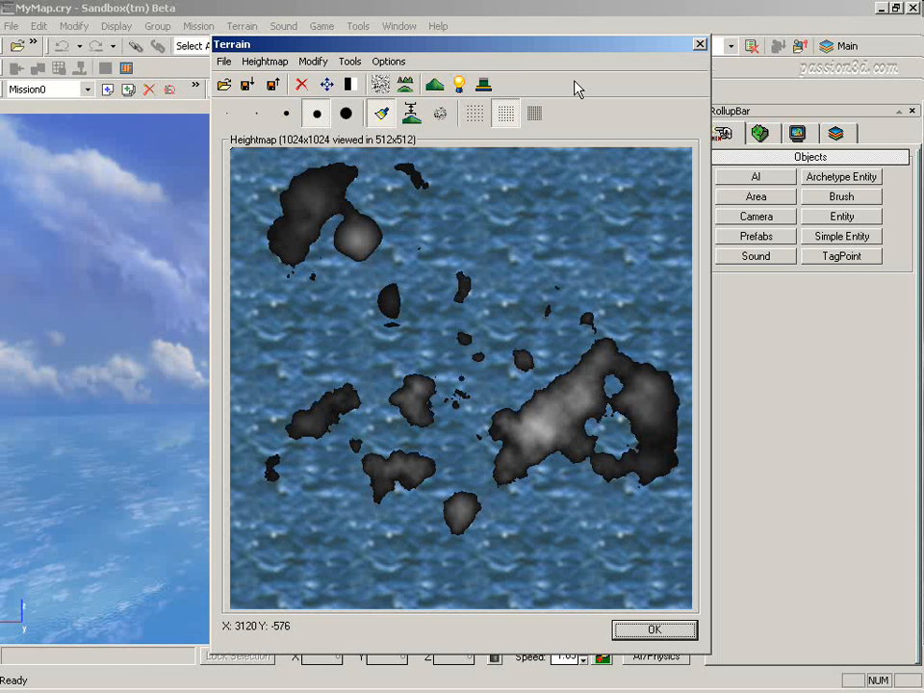
In the terrain lighting settings, turn the sun direction slightly and raise the sun height to nearly mid-range
click(460, 86)
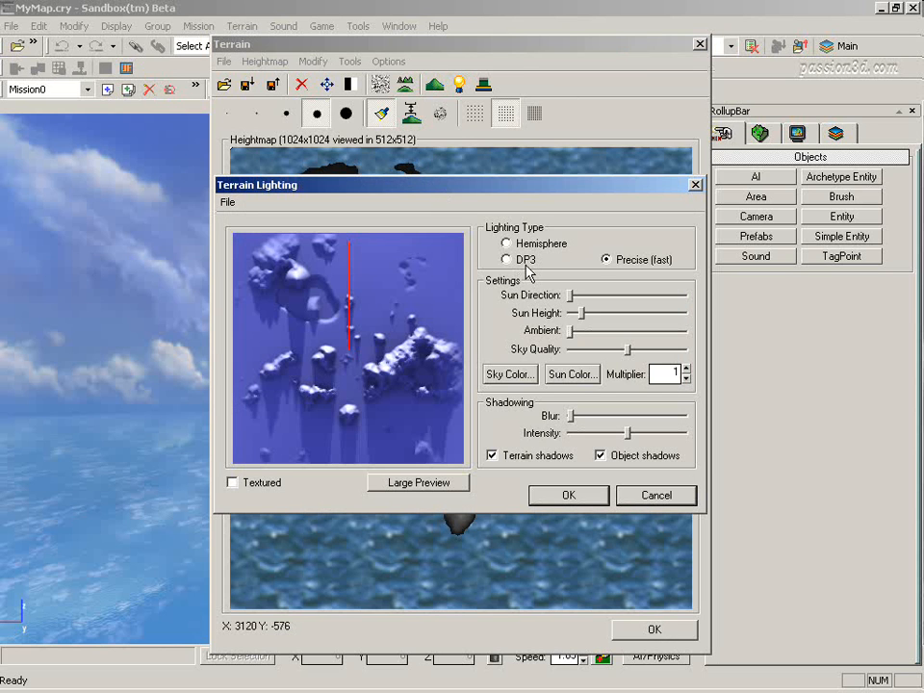
drag(565, 296, 589, 296)
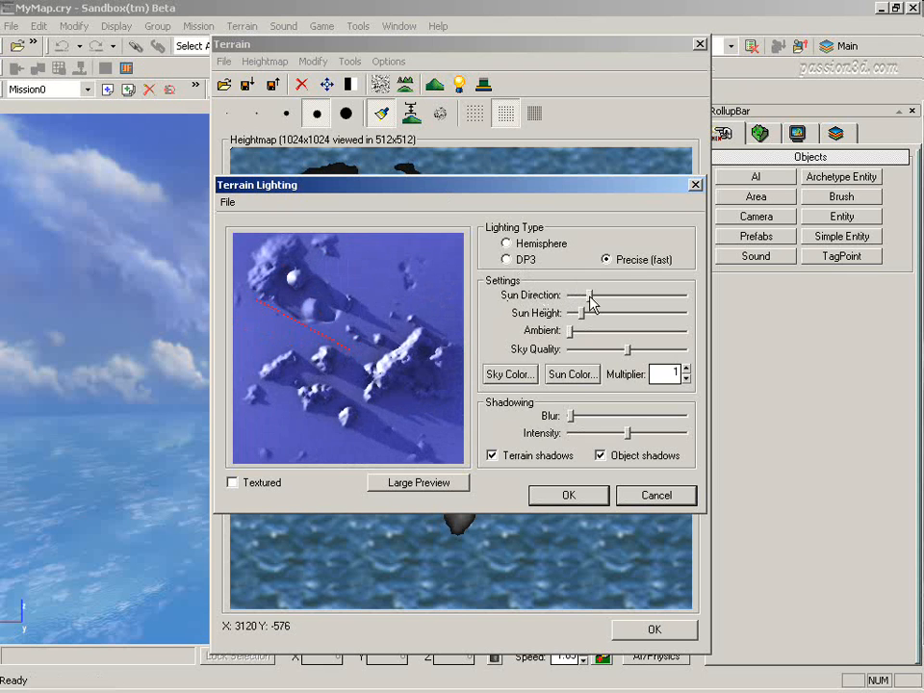
drag(582, 314, 621, 314)
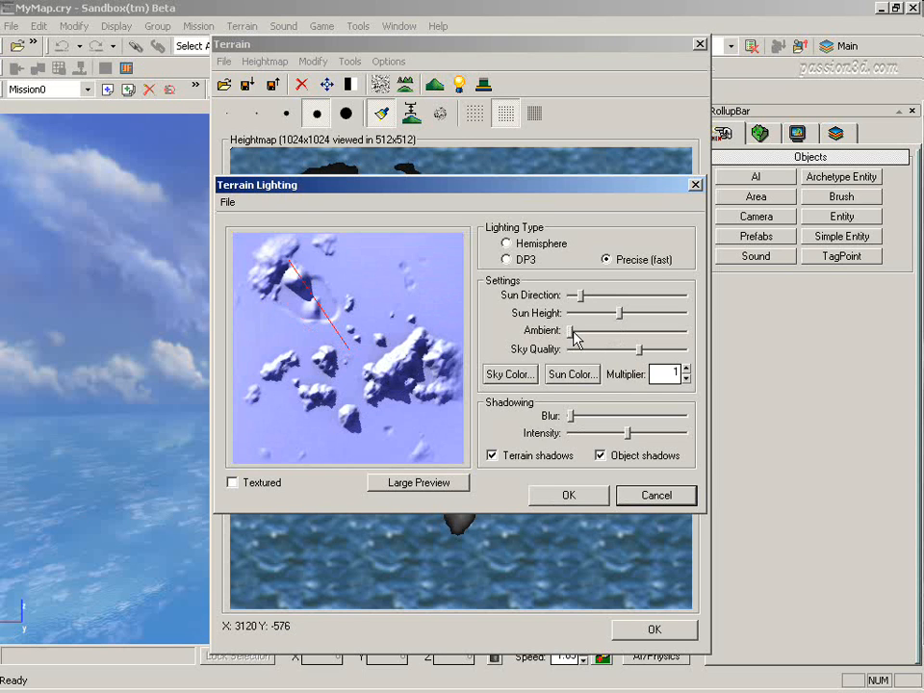
Preview the DP3 lighting type, raise the ambient light slightly and return to Precise (fast) lighting
click(507, 260)
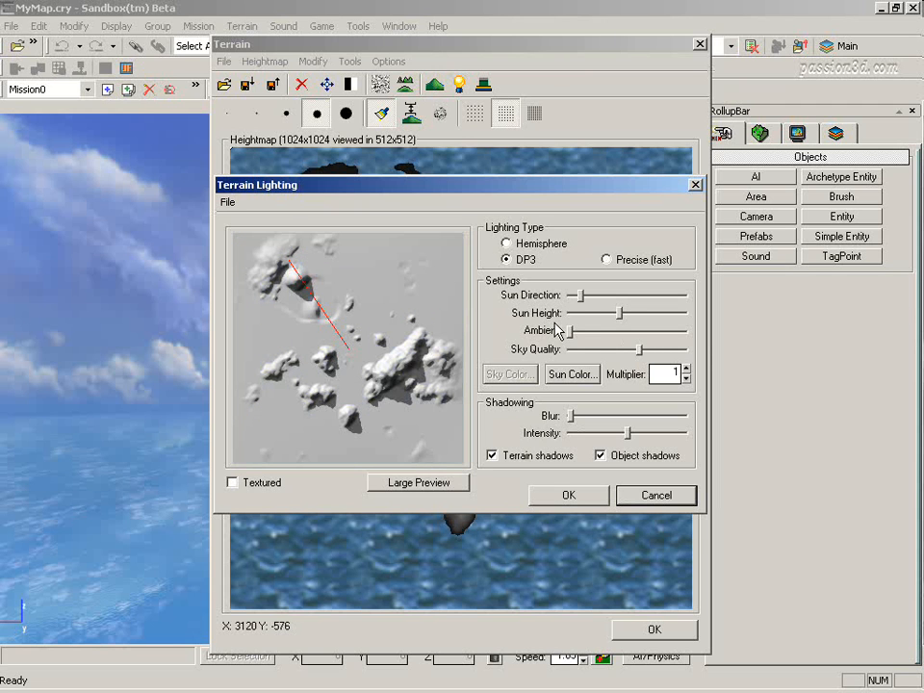
drag(571, 332, 577, 332)
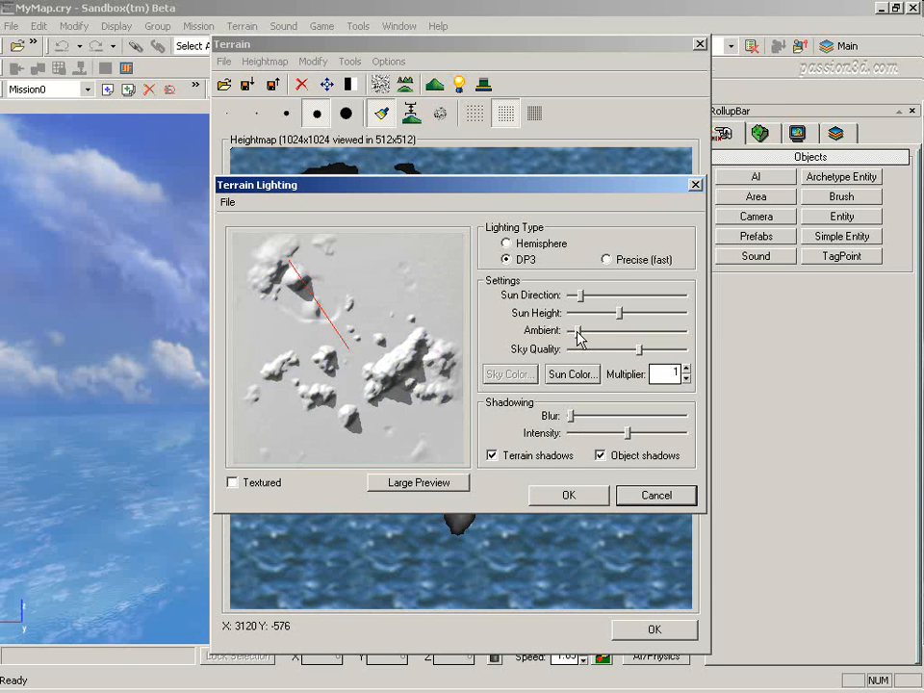
click(605, 260)
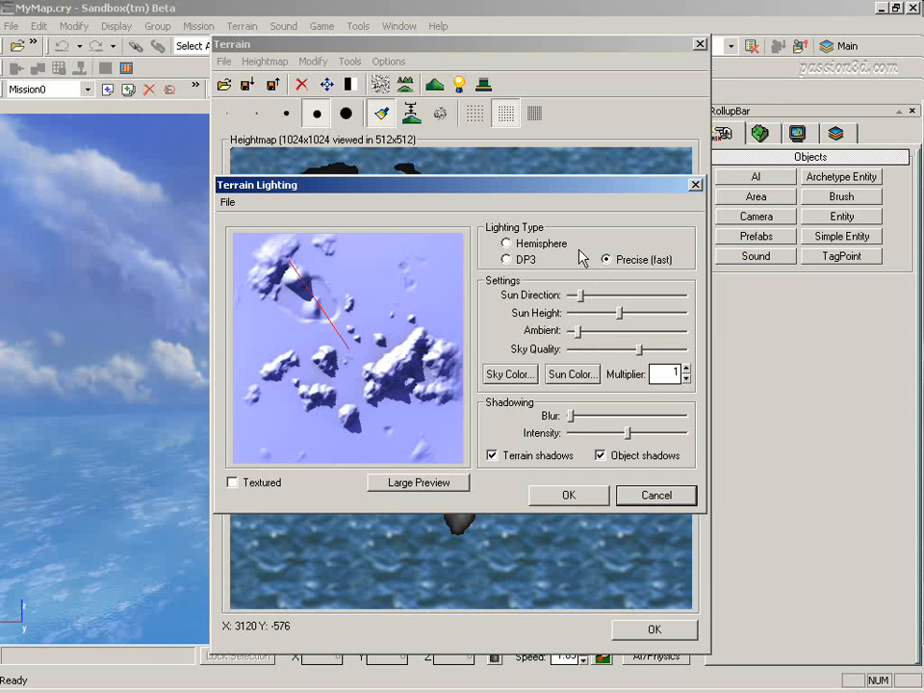
Review the sky color and sun color of the terrain lighting, keeping both as they are
click(510, 374)
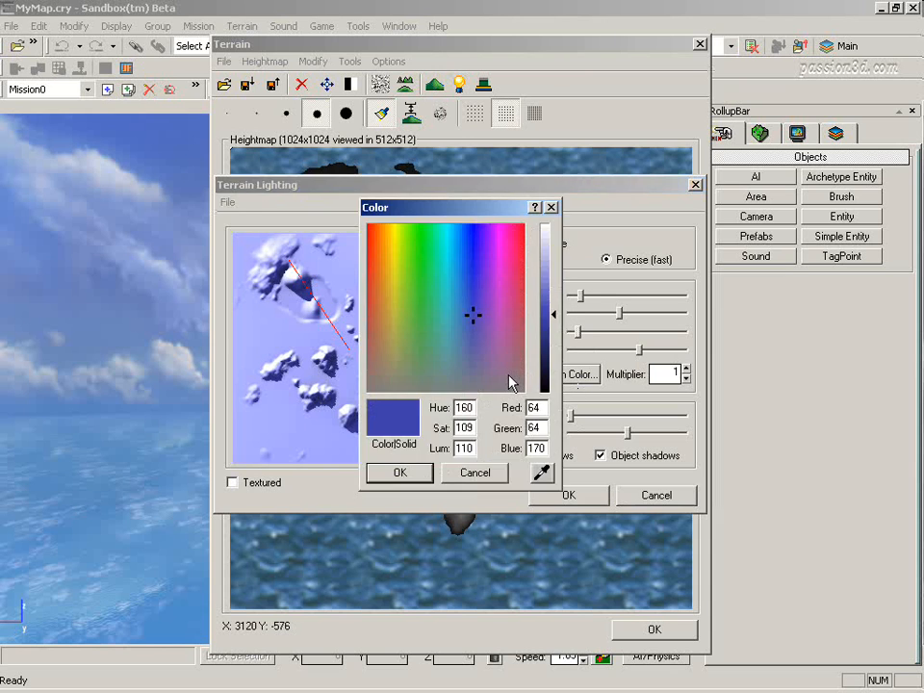
click(413, 476)
click(577, 383)
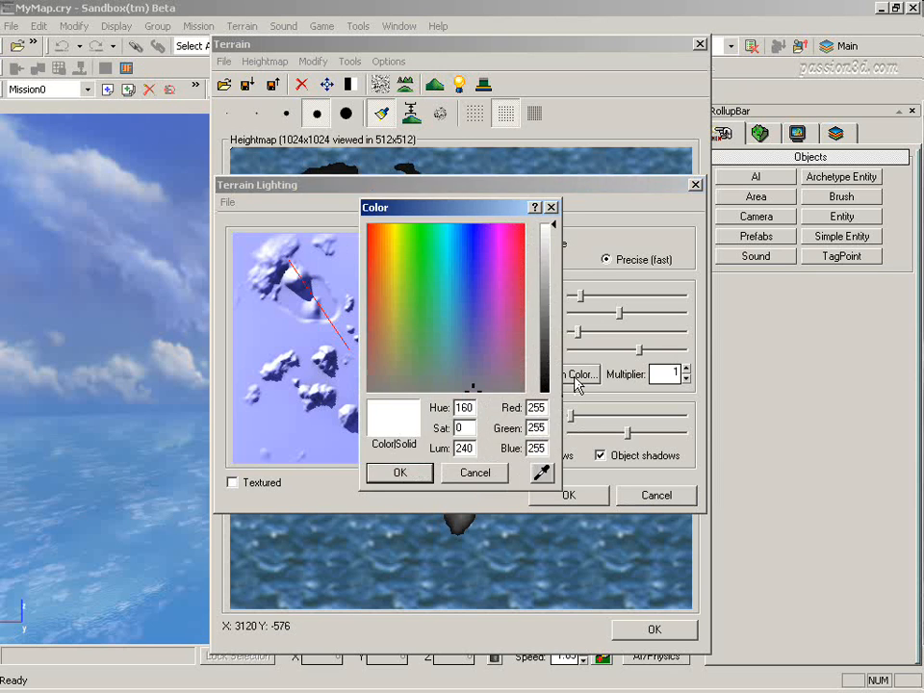
click(411, 473)
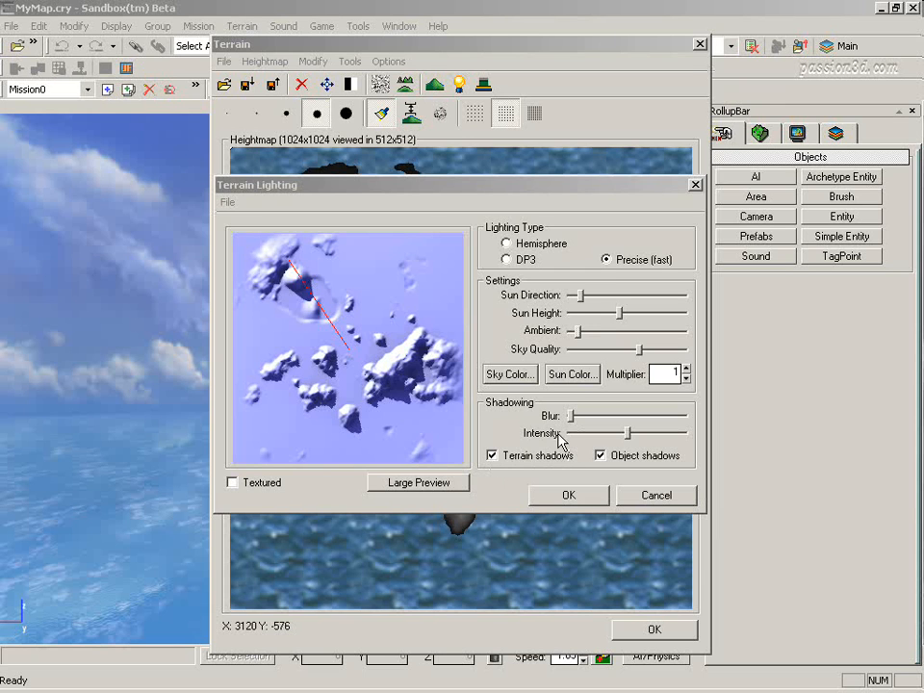
Raise the shadow intensity to roughly 70 percent of its range, add a slight shadow blur and apply the terrain lighting
click(630, 438)
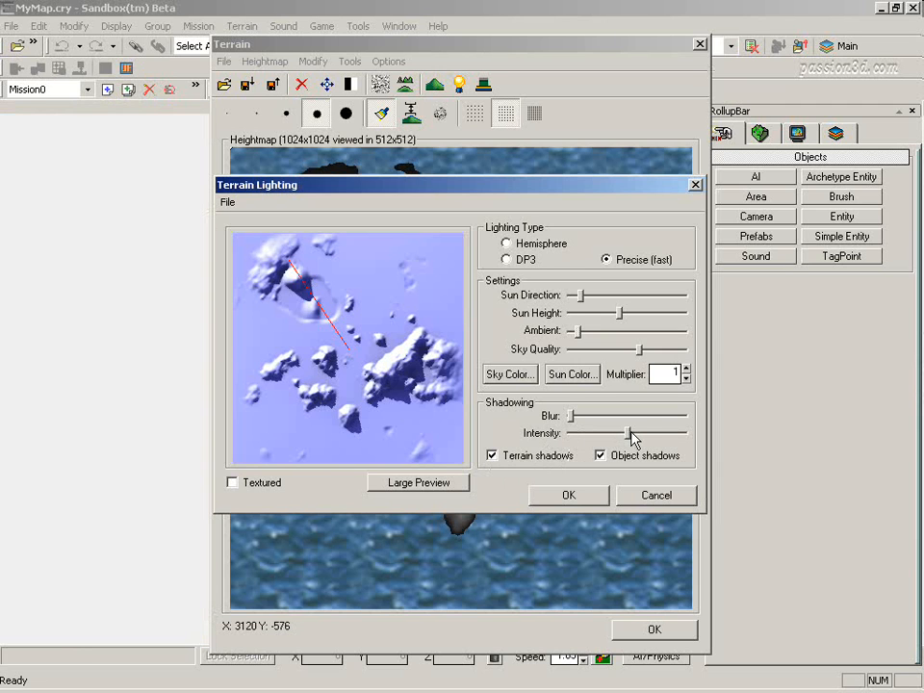
click(655, 435)
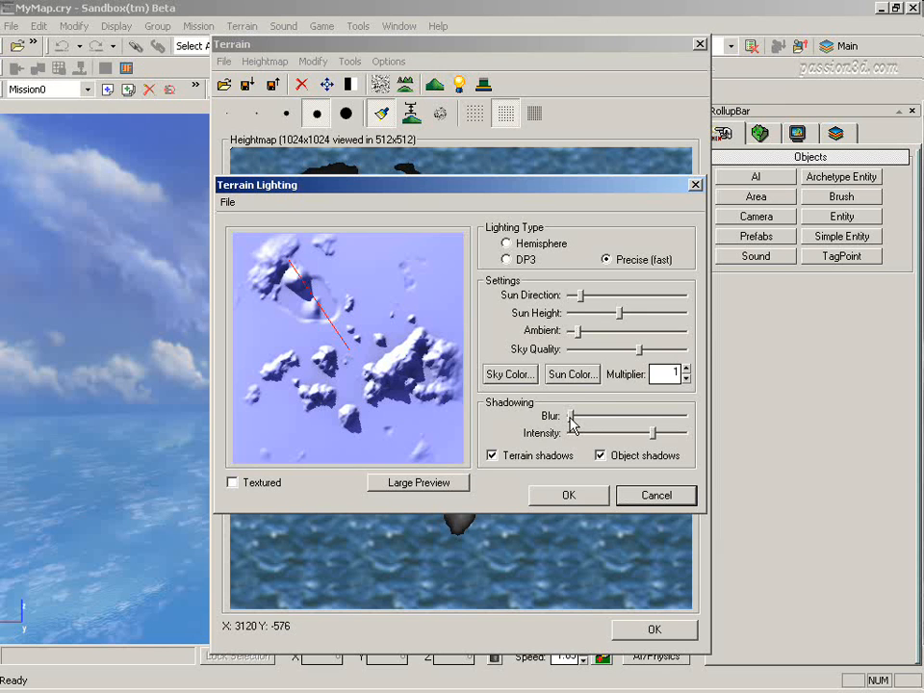
drag(571, 417, 579, 417)
click(569, 495)
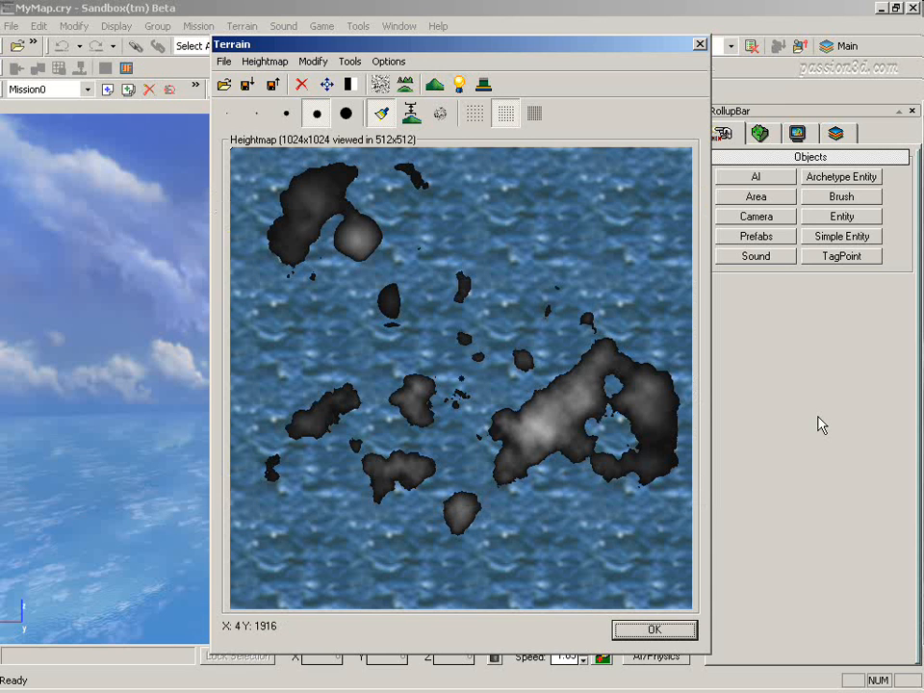
Import the terrain texture layers from texture.lay in the Fort folder and return to the level view
click(483, 85)
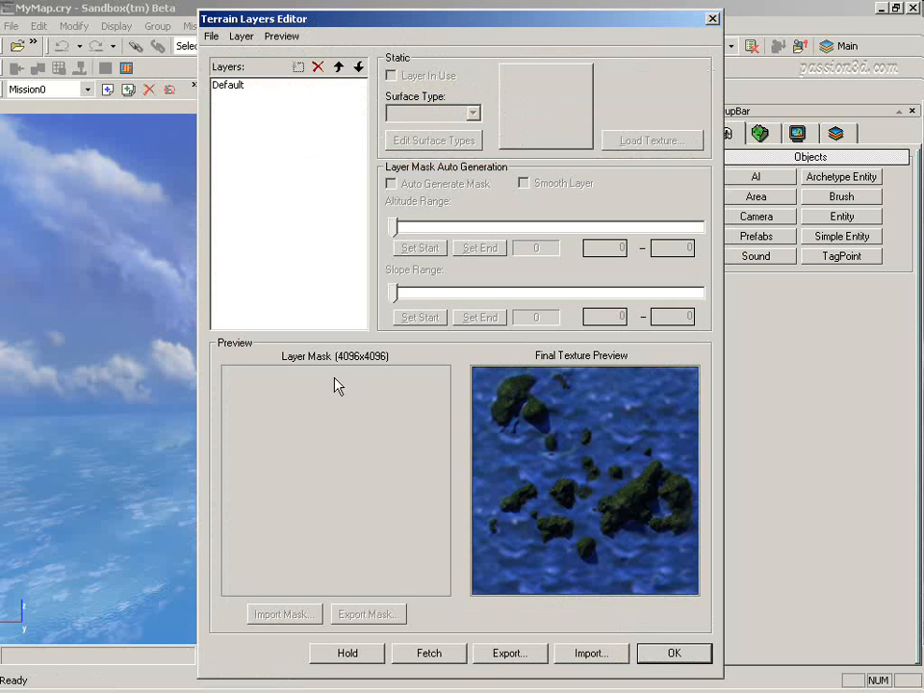
click(589, 656)
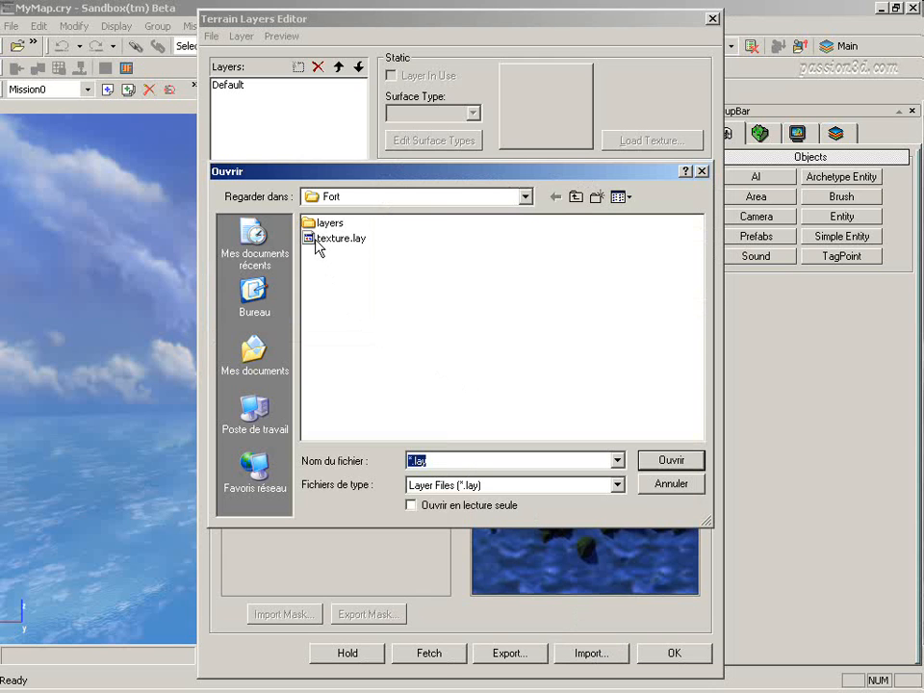
click(332, 238)
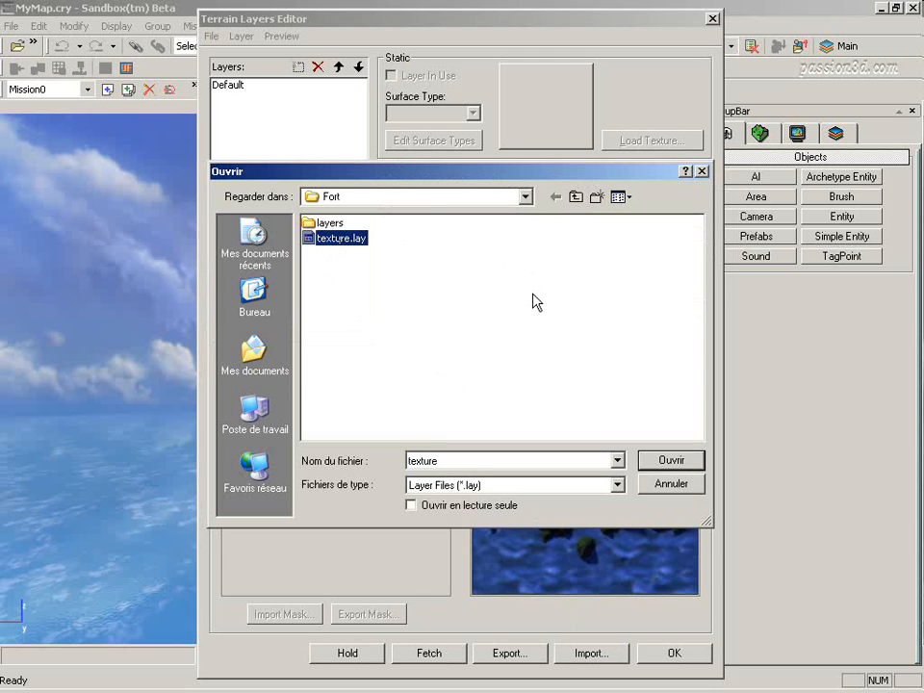
click(671, 461)
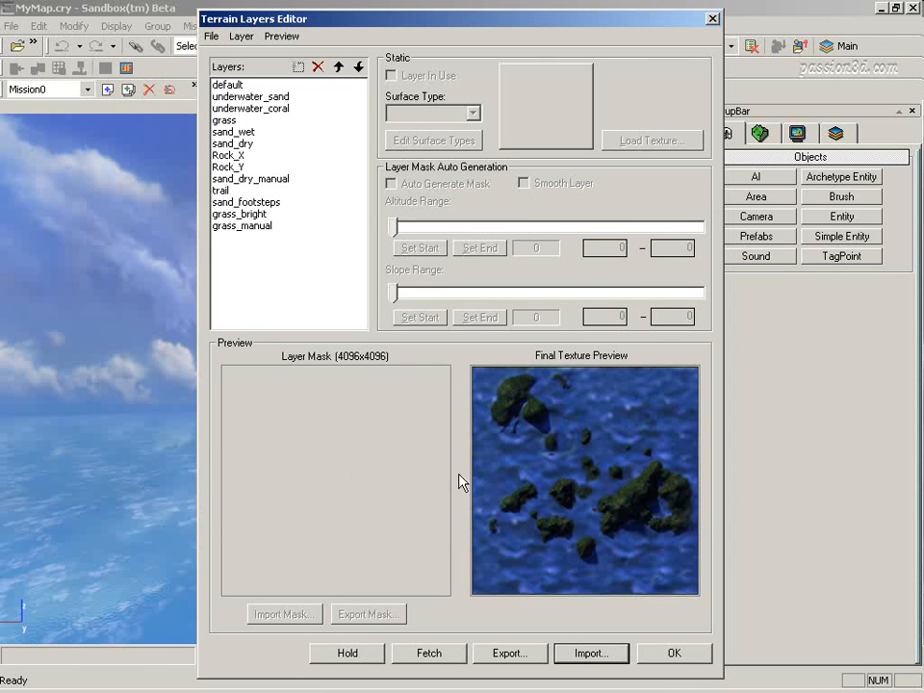
click(673, 652)
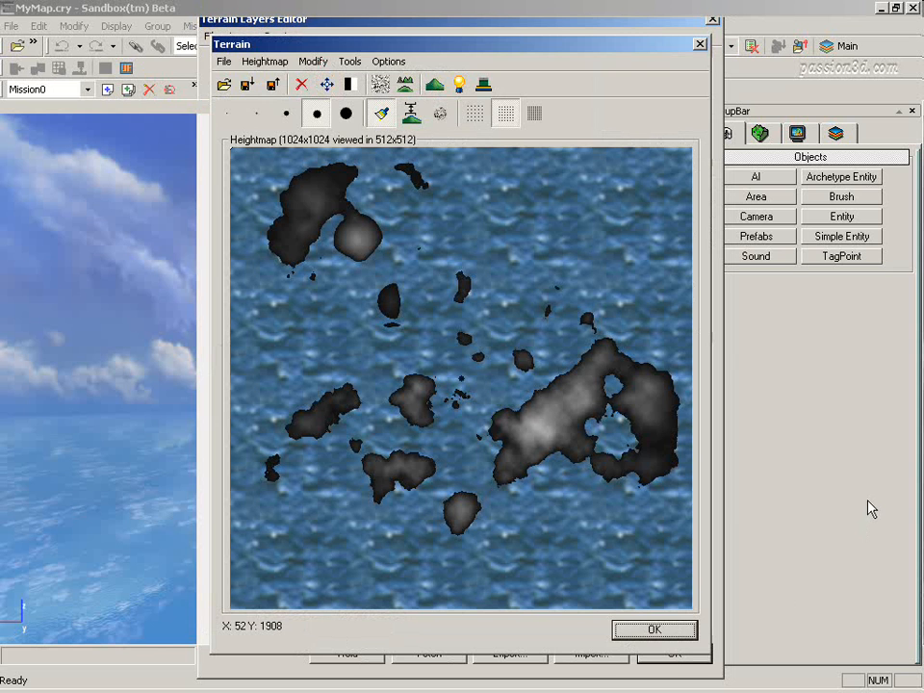
click(654, 630)
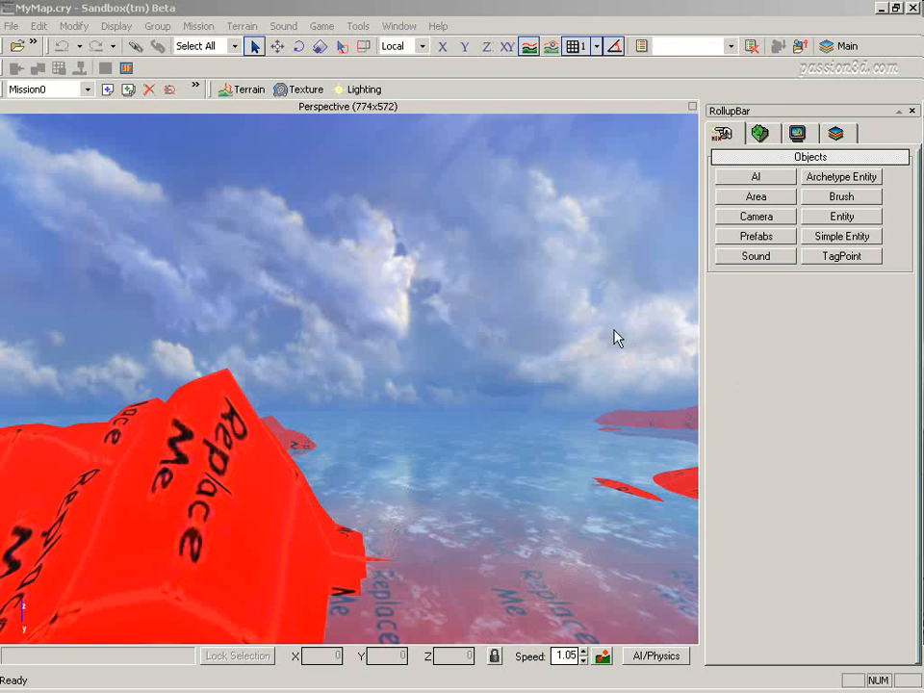
Generate the level's surface texture at 4096 x 4096 with Hi Quality Compression
click(11, 27)
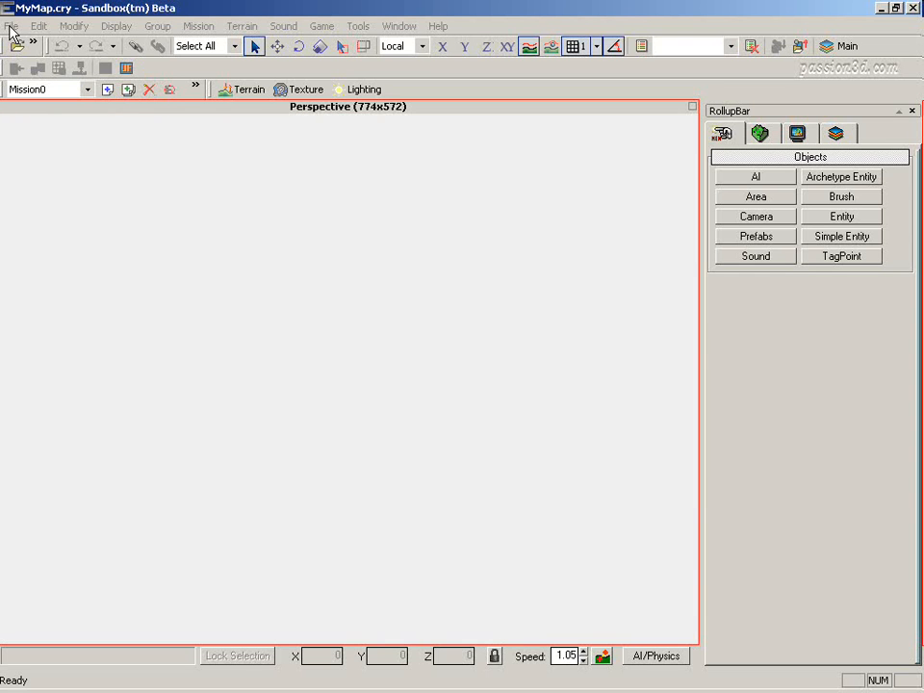
click(11, 27)
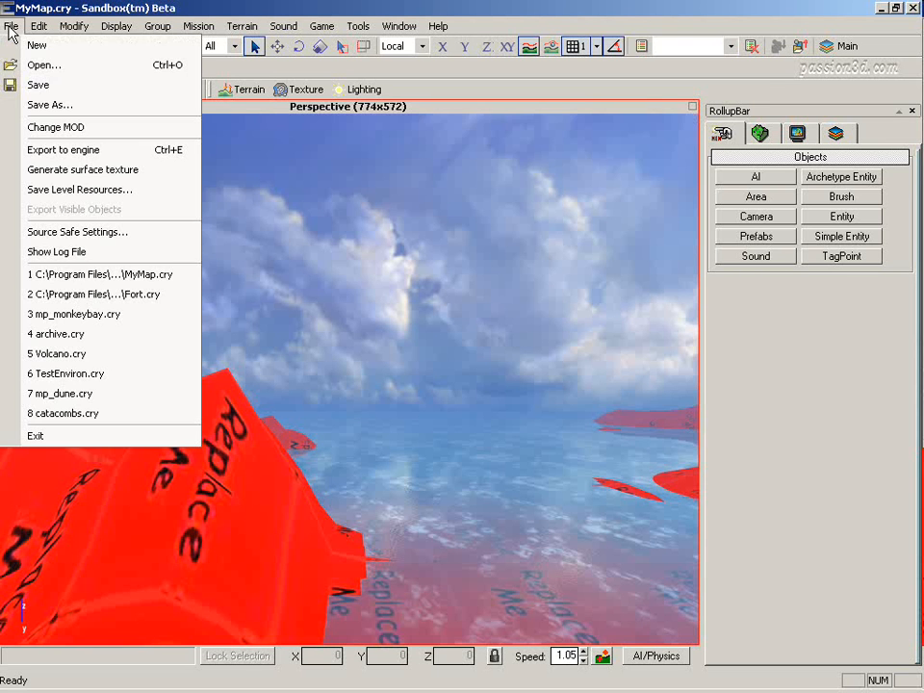
click(145, 170)
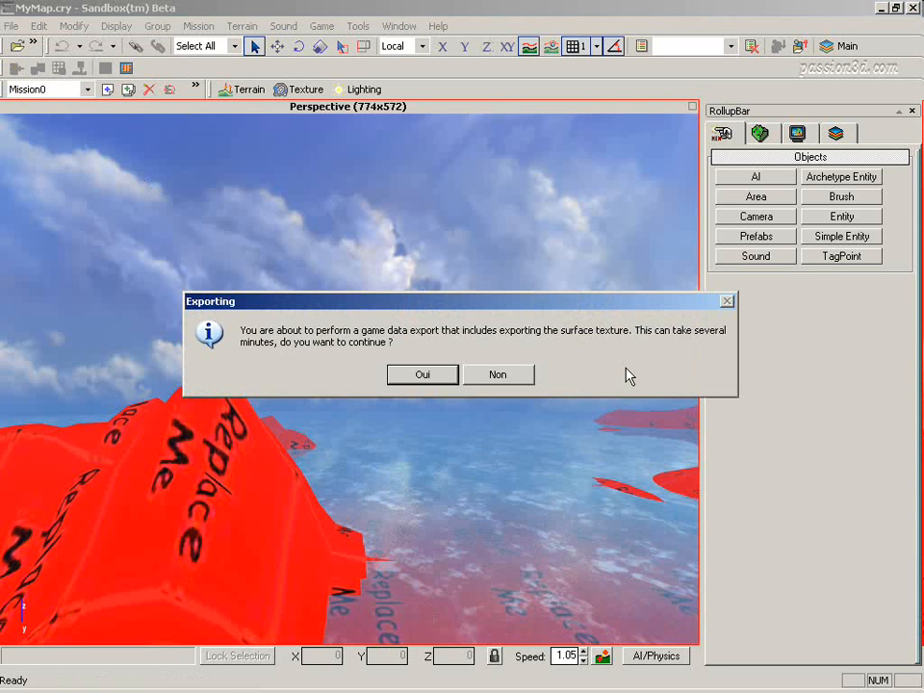
click(423, 375)
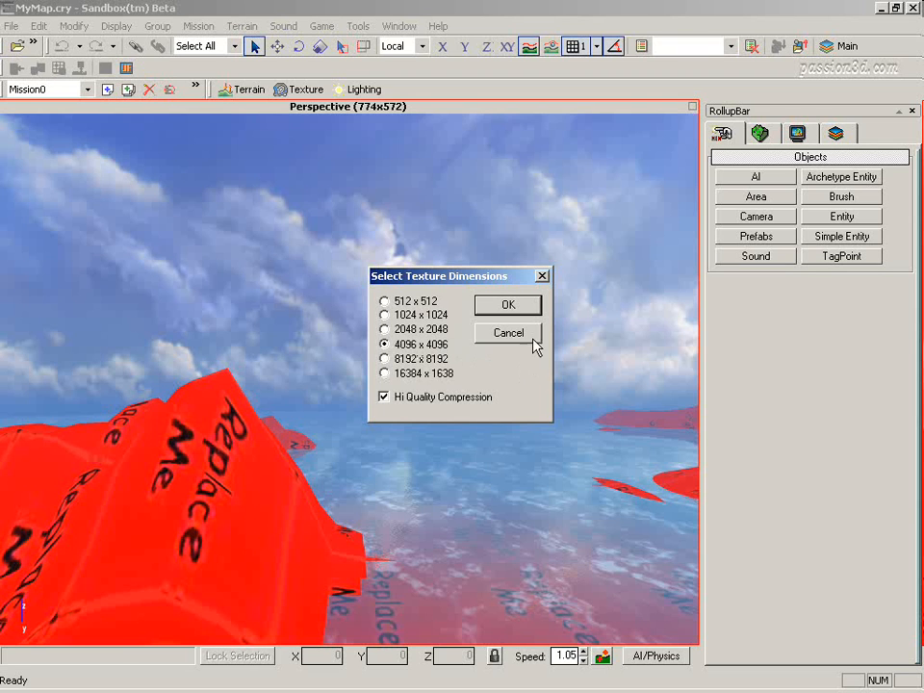
click(509, 305)
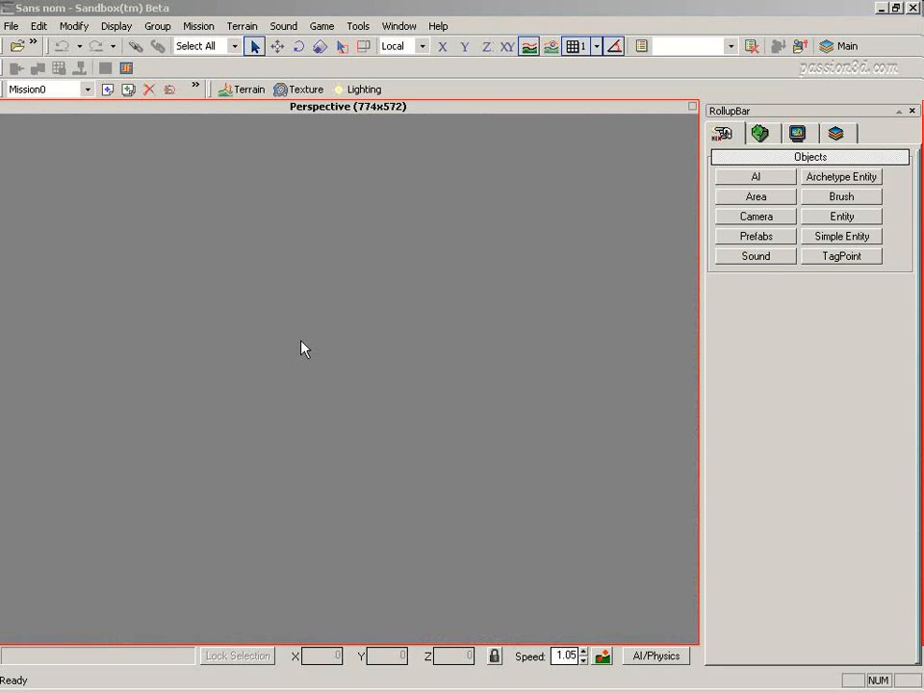
Create a new level named MyMap1 with terrain, a 256x256 heightmap resolution and 2 meters per unit
click(11, 26)
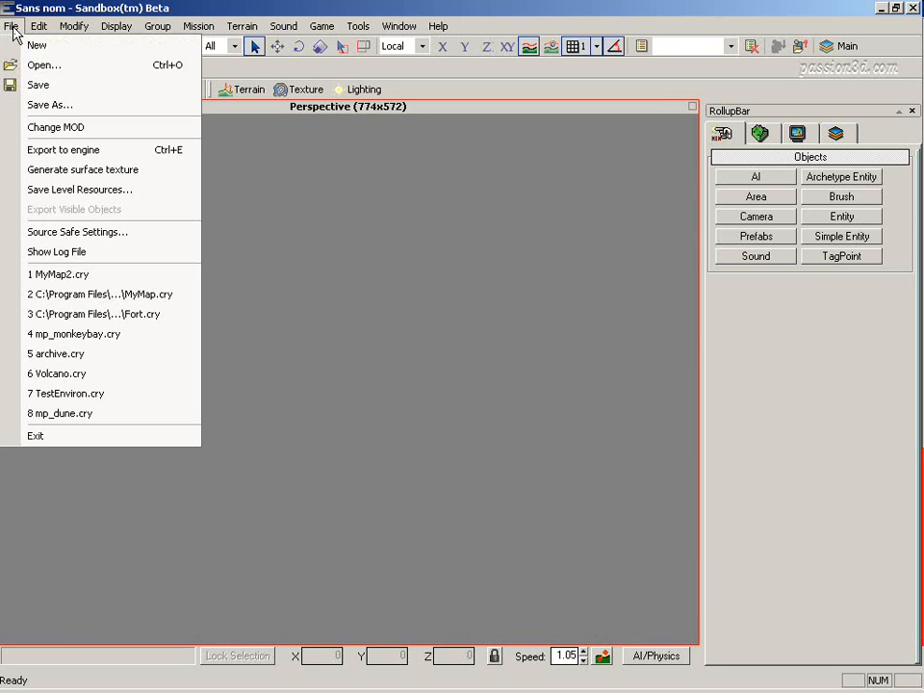
click(62, 48)
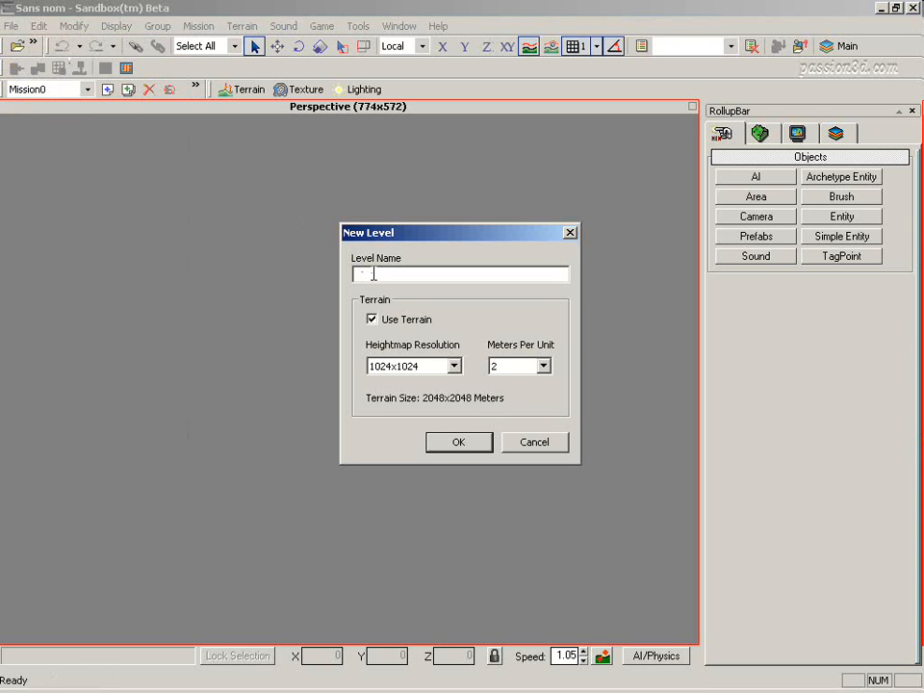
text(MyMap1)
click(454, 367)
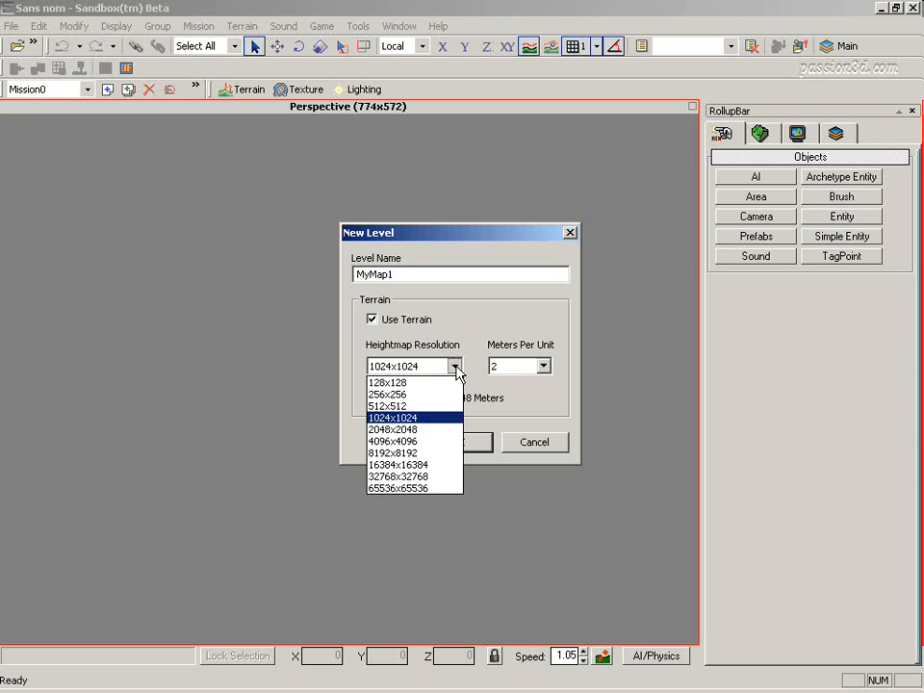
click(395, 395)
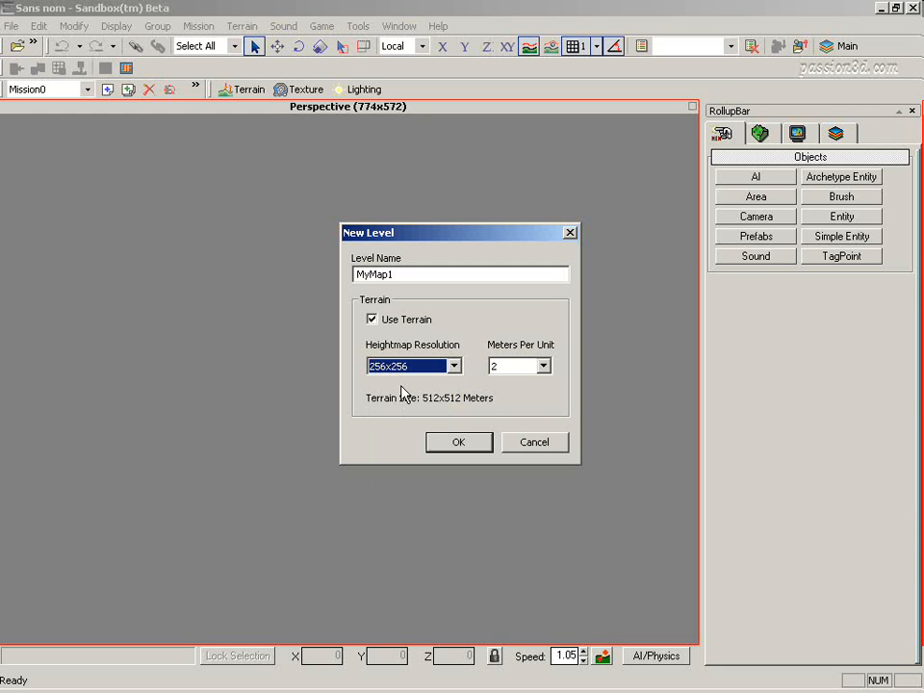
key(Return)
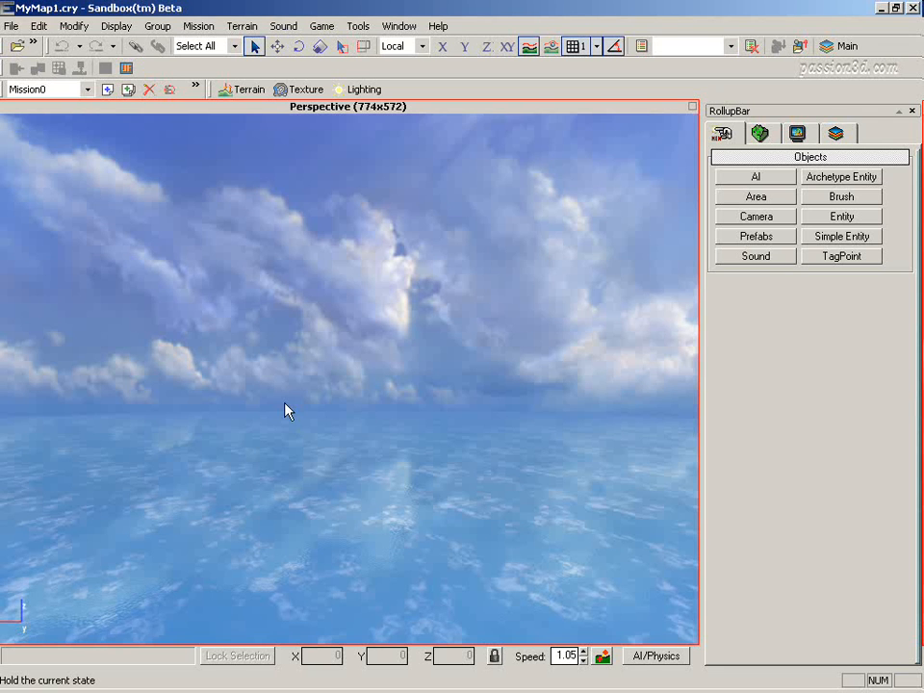
Open the terrain heightmap of the new level and confirm a water height of 16
click(246, 90)
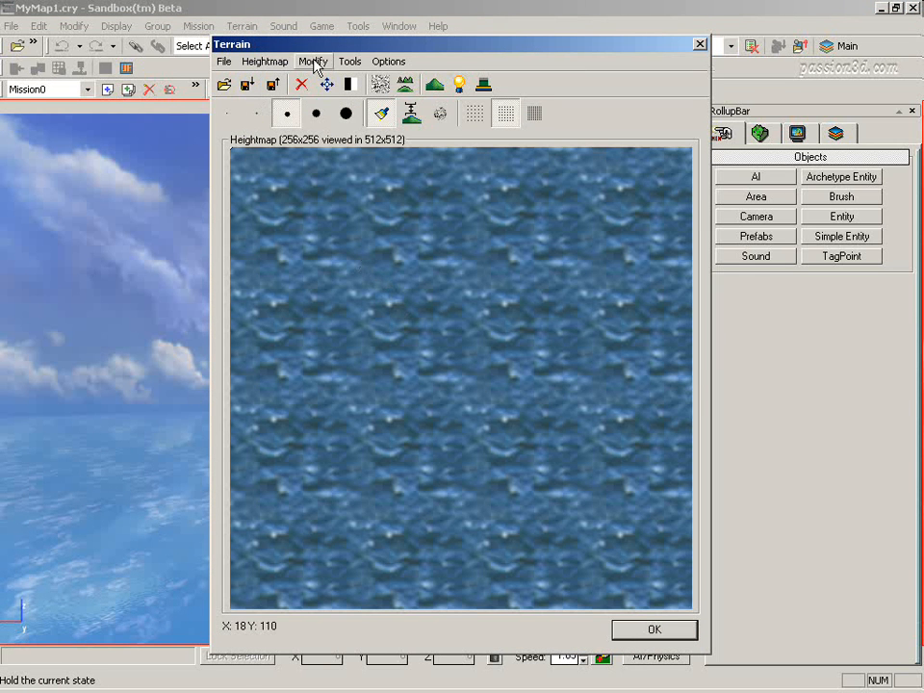
click(314, 62)
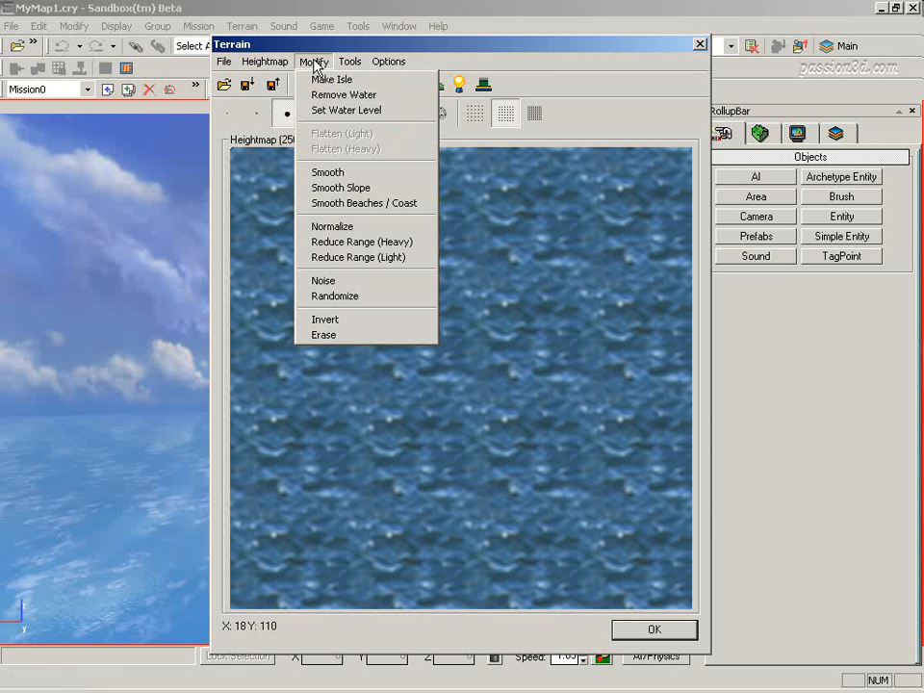
click(333, 113)
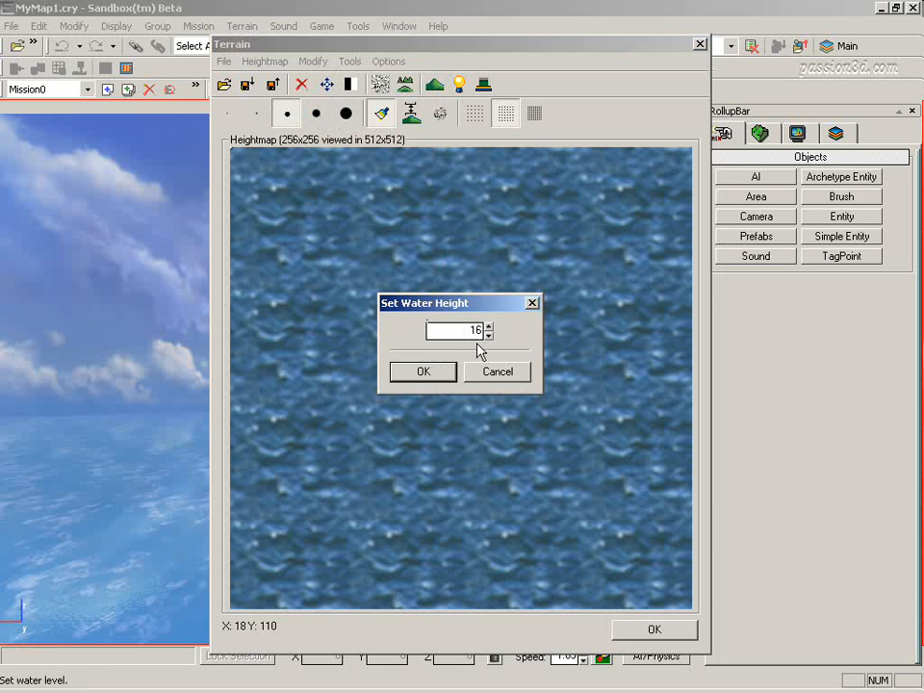
click(432, 378)
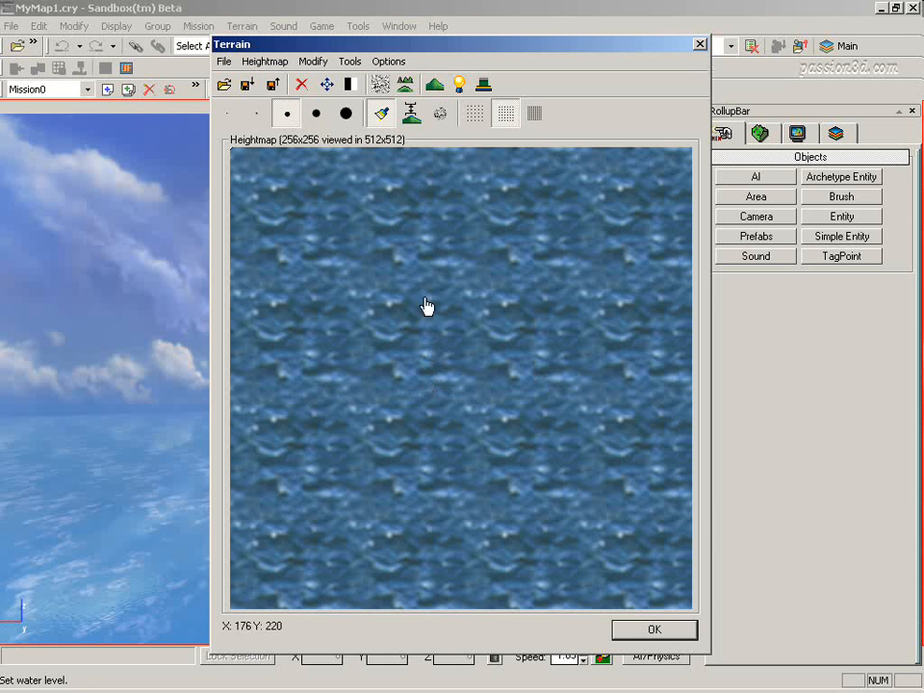
Paint a large flat island in the middle of the heightmap with the set-height brush at 16.5, and close the terrain editor
click(411, 114)
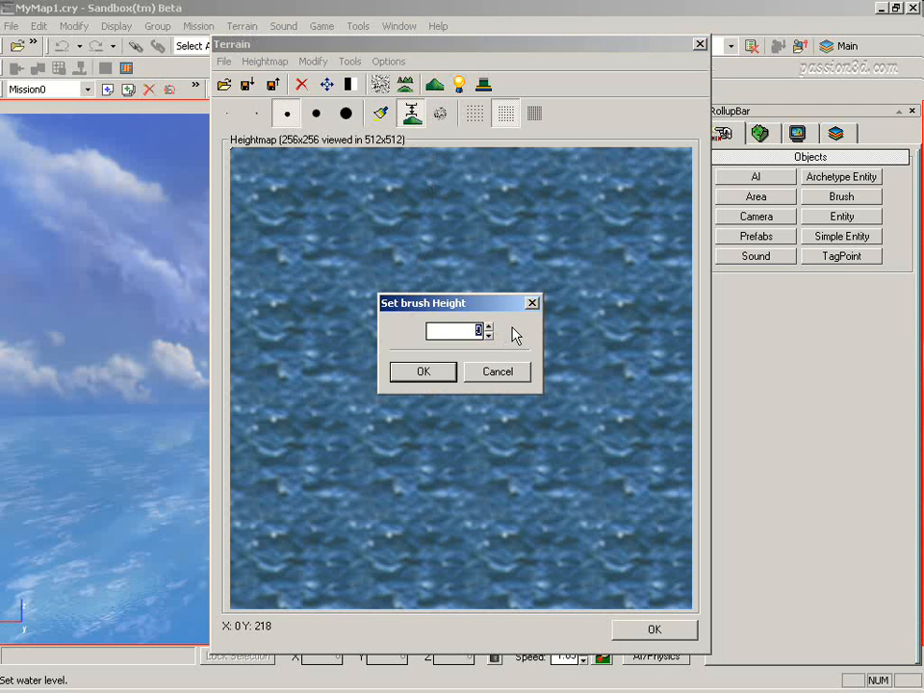
text(16.5)
click(424, 371)
mouse_move(418, 372)
mouse_down()
mouse_move(461, 384)
mouse_move(475, 400)
mouse_move(458, 408)
mouse_up()
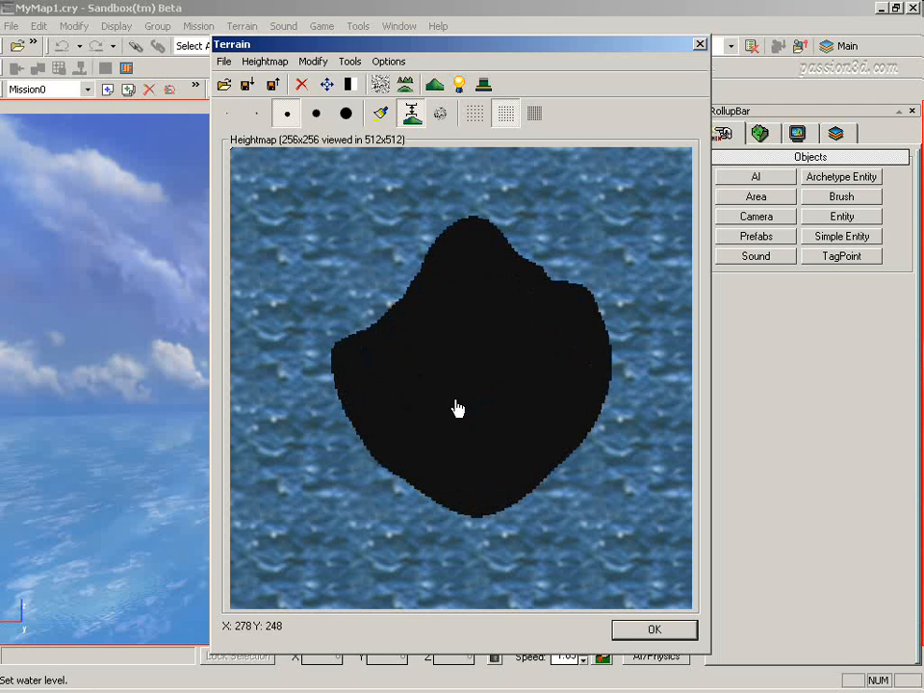
click(656, 632)
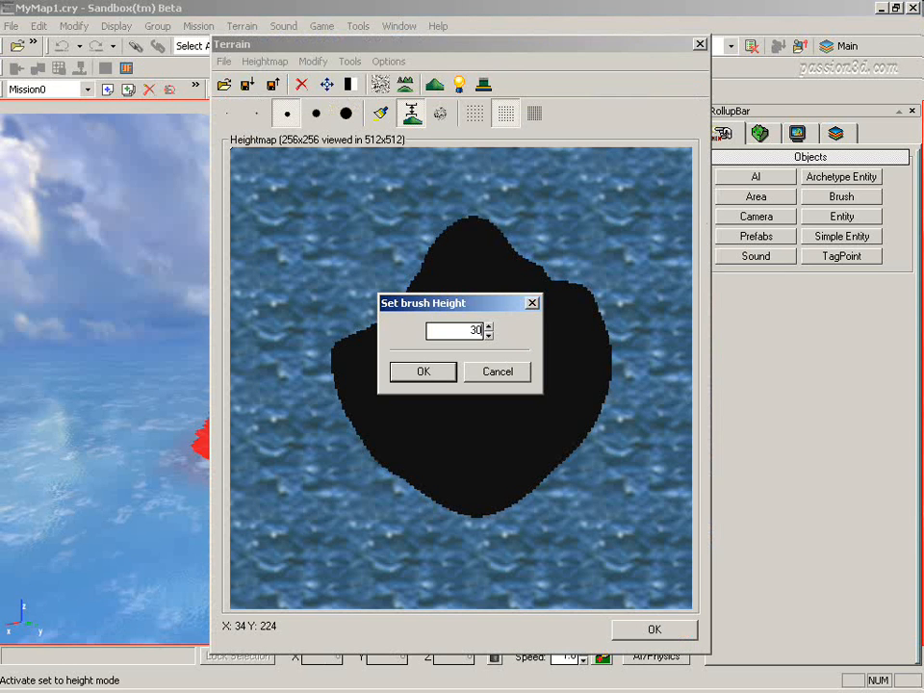
Raise the island's interior with the set-height brush at 30, and add a central peak with the brush height at 100
click(440, 375)
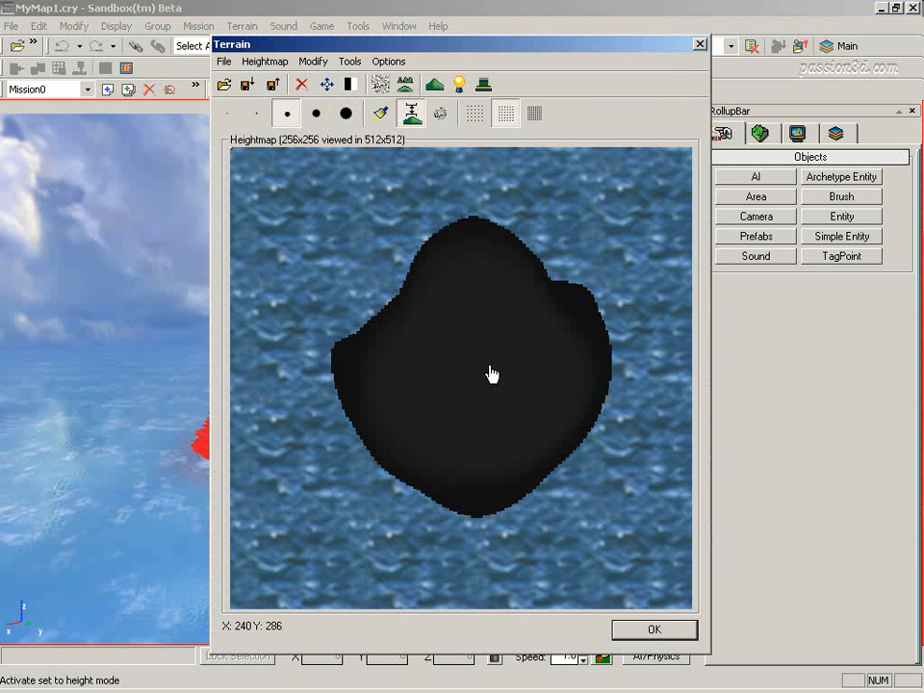
click(664, 631)
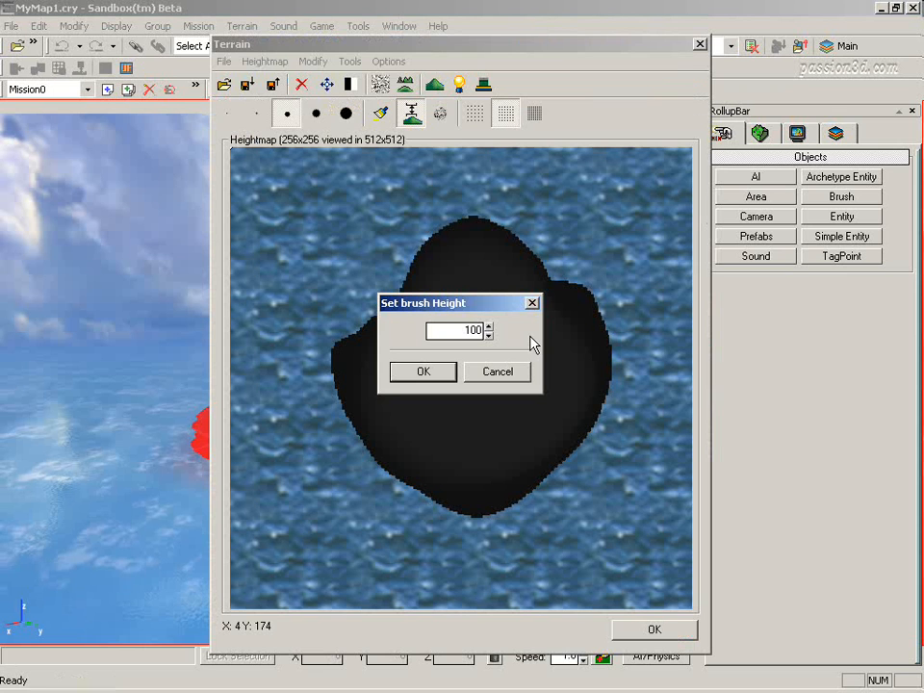
click(425, 376)
click(479, 371)
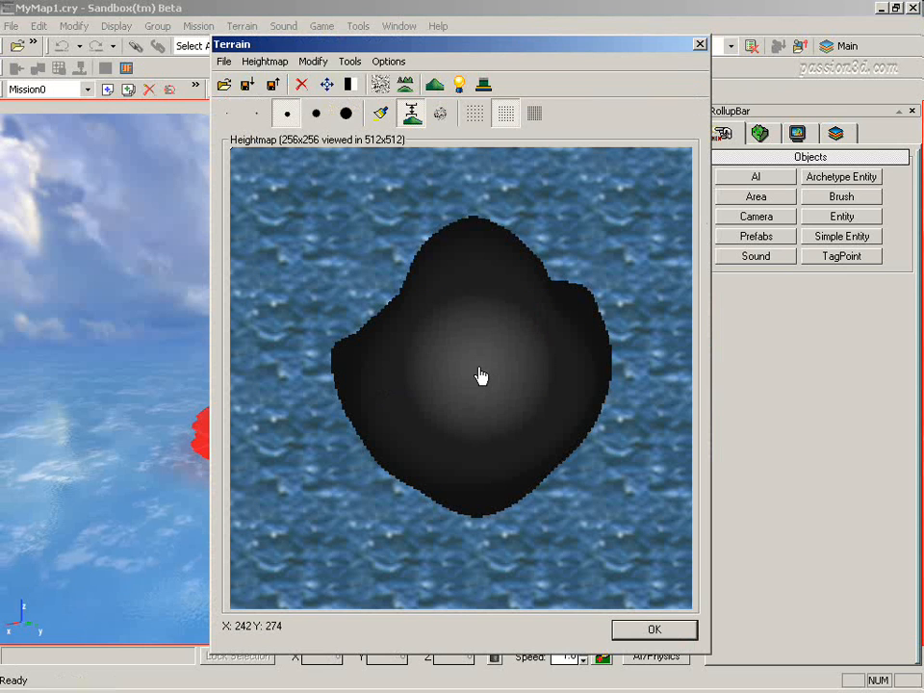
click(655, 627)
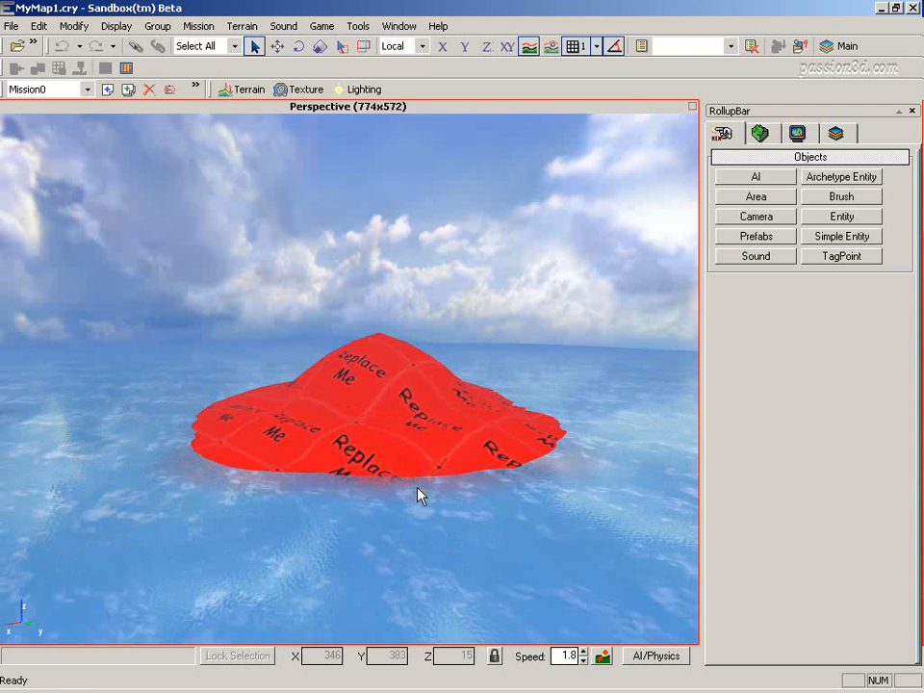
right_drag(418, 487, 412, 510)
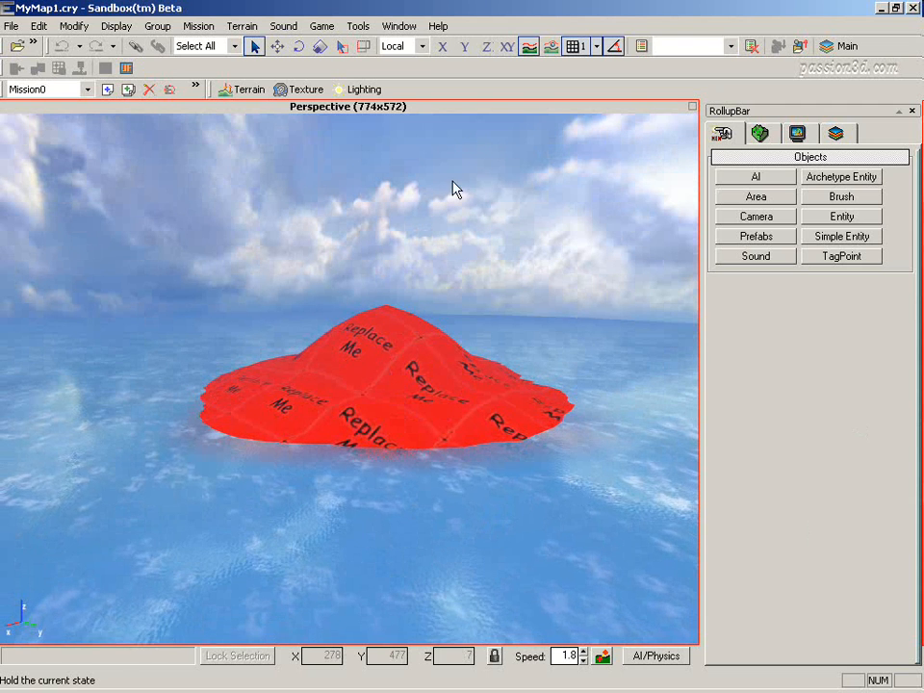
Rotate the sun direction in the terrain lighting and raise the sun height to about the middle of its range
click(360, 91)
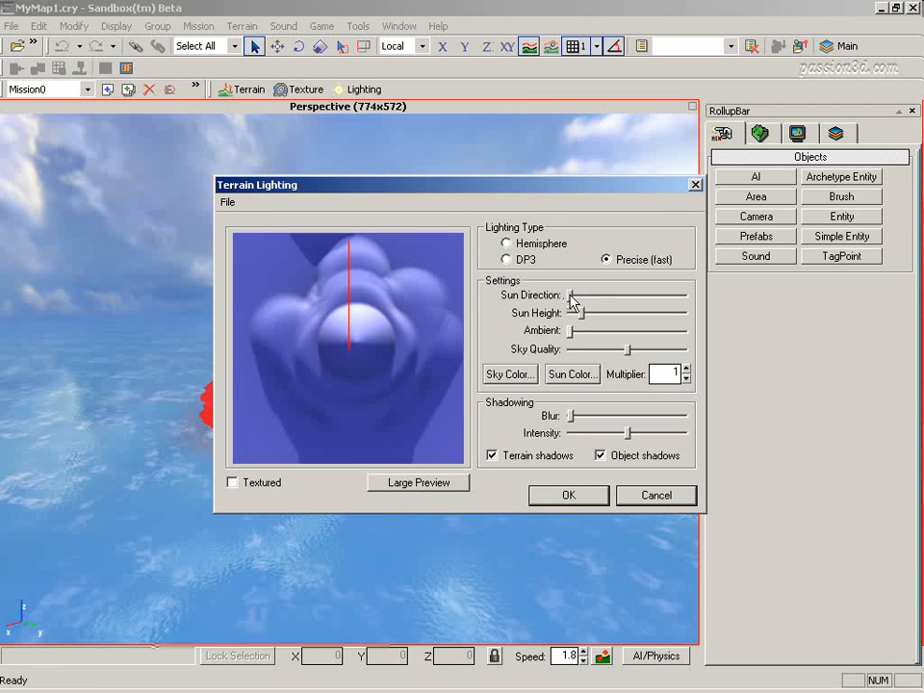
mouse_move(573, 300)
mouse_down()
mouse_move(633, 316)
mouse_move(627, 321)
mouse_up()
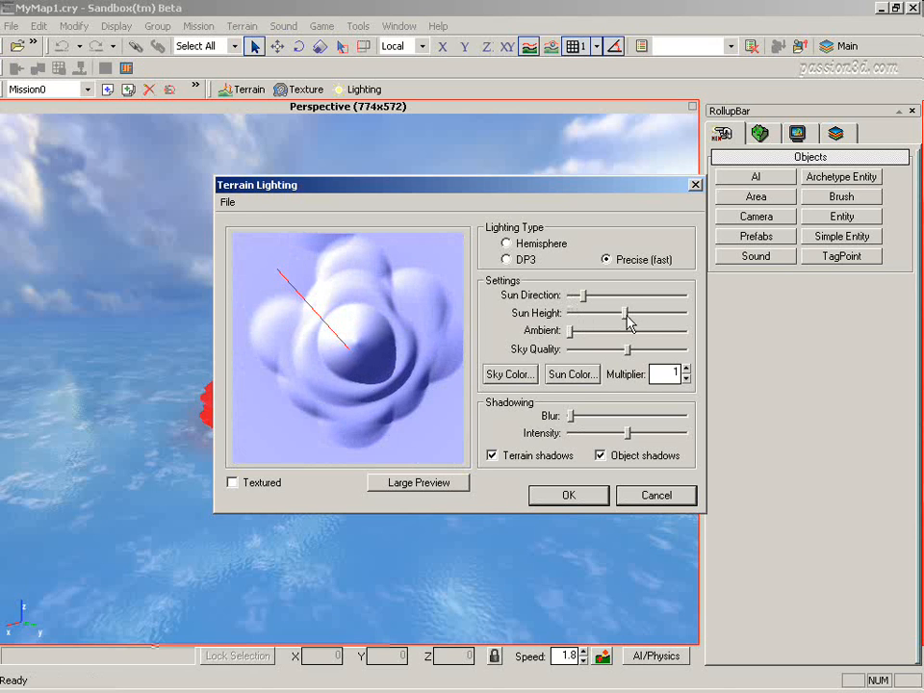
click(587, 499)
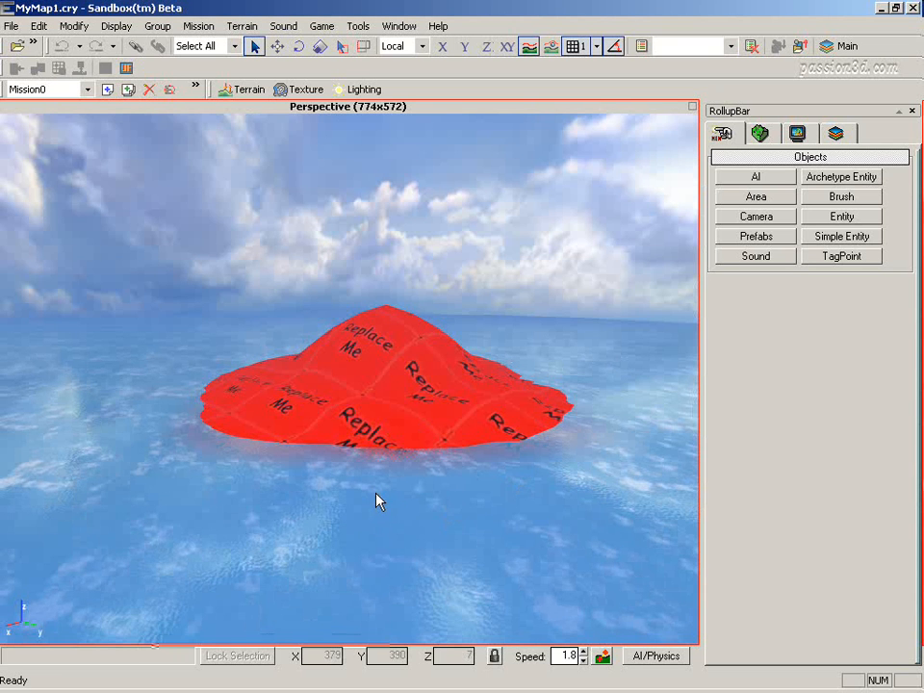
Load paradise_sand_dry.bmp from the TERRAIN textures as the texture of the Default terrain layer, and close the layers editor
click(306, 90)
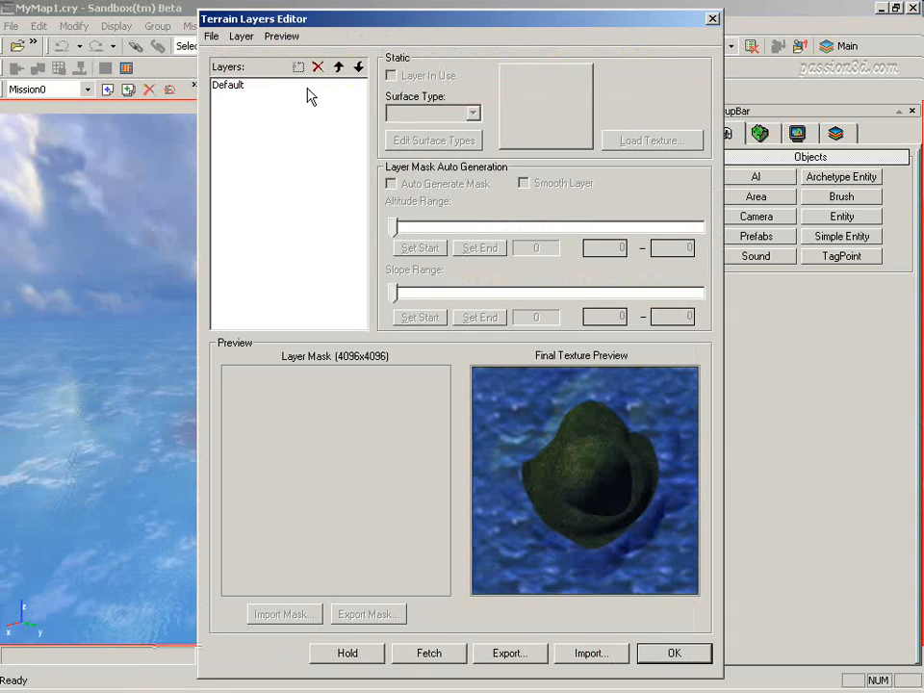
click(230, 86)
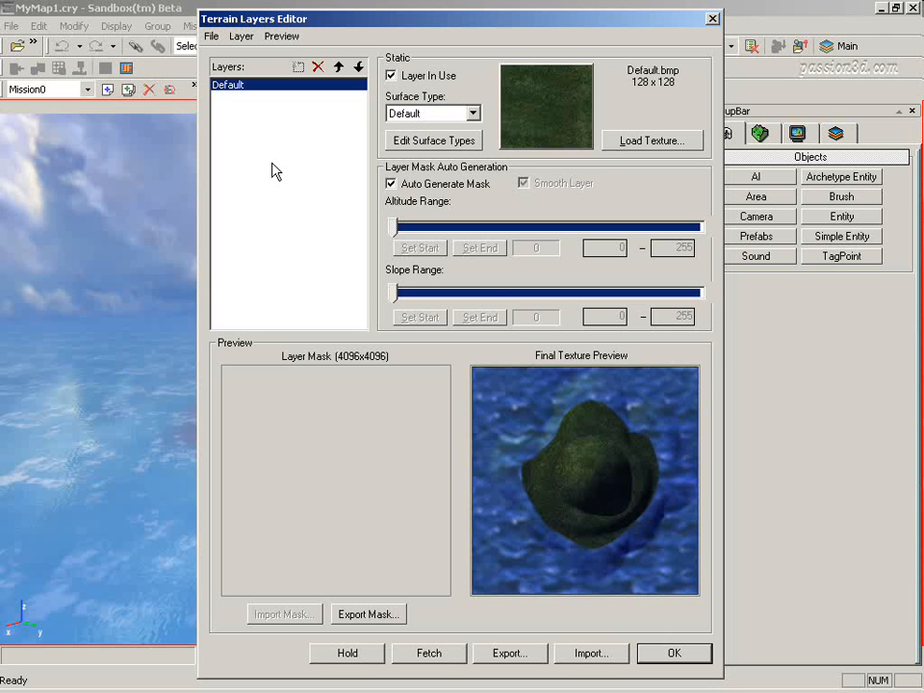
click(653, 143)
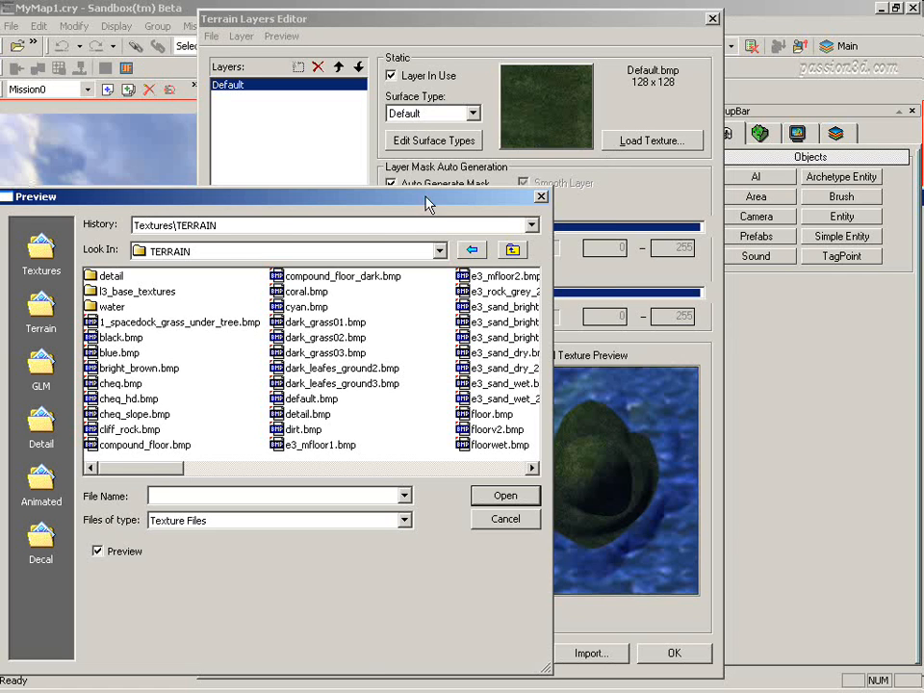
drag(422, 199, 483, 147)
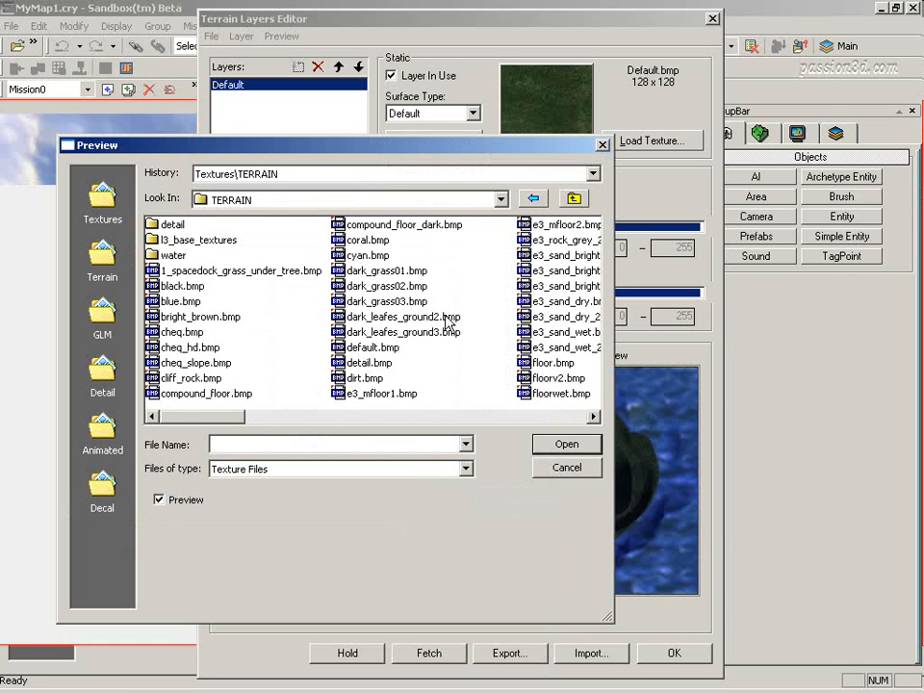
click(294, 417)
click(397, 417)
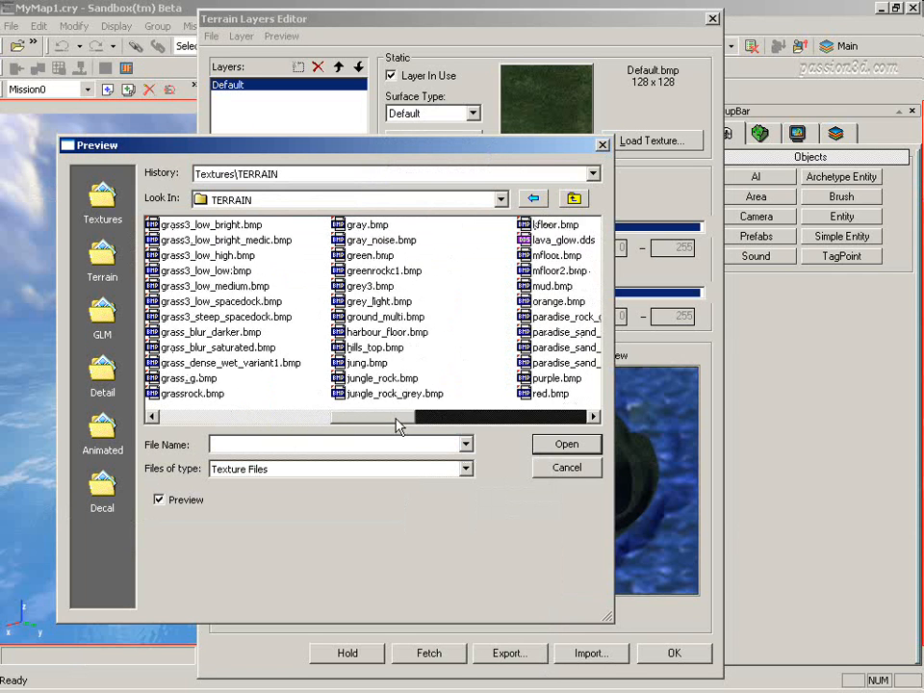
click(458, 424)
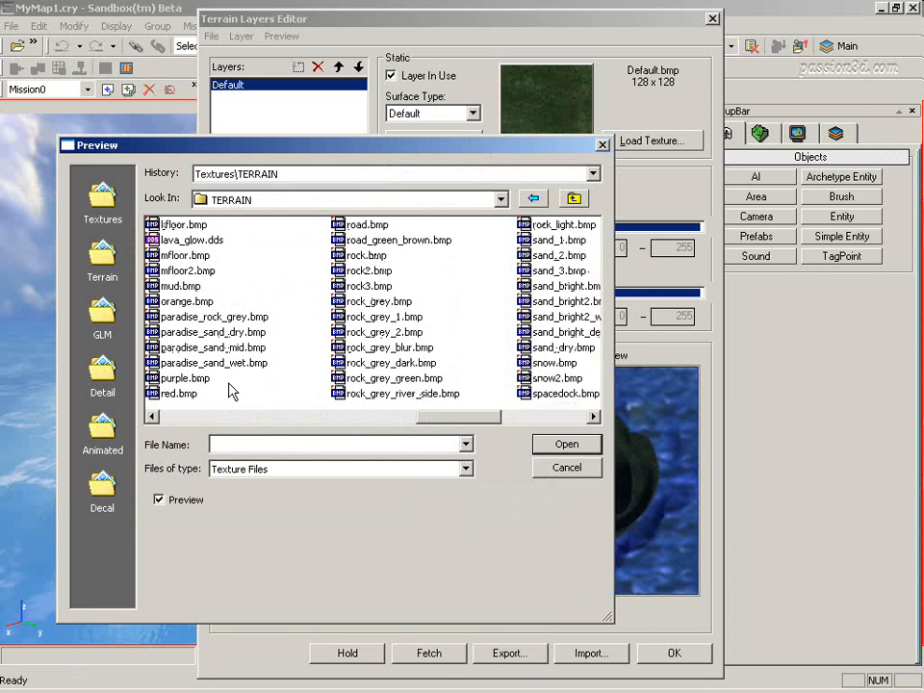
click(207, 332)
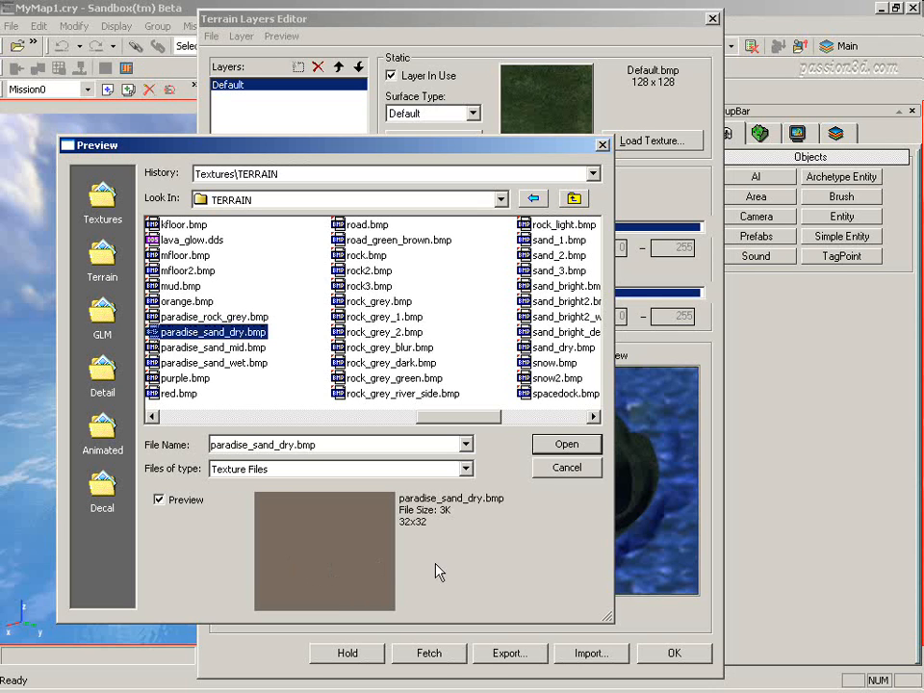
click(567, 445)
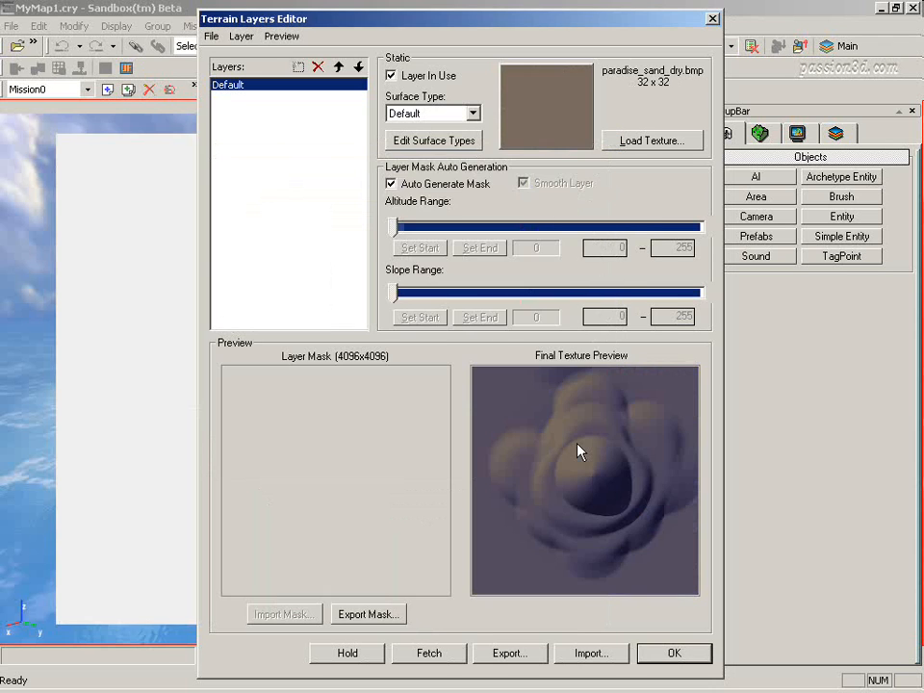
click(676, 655)
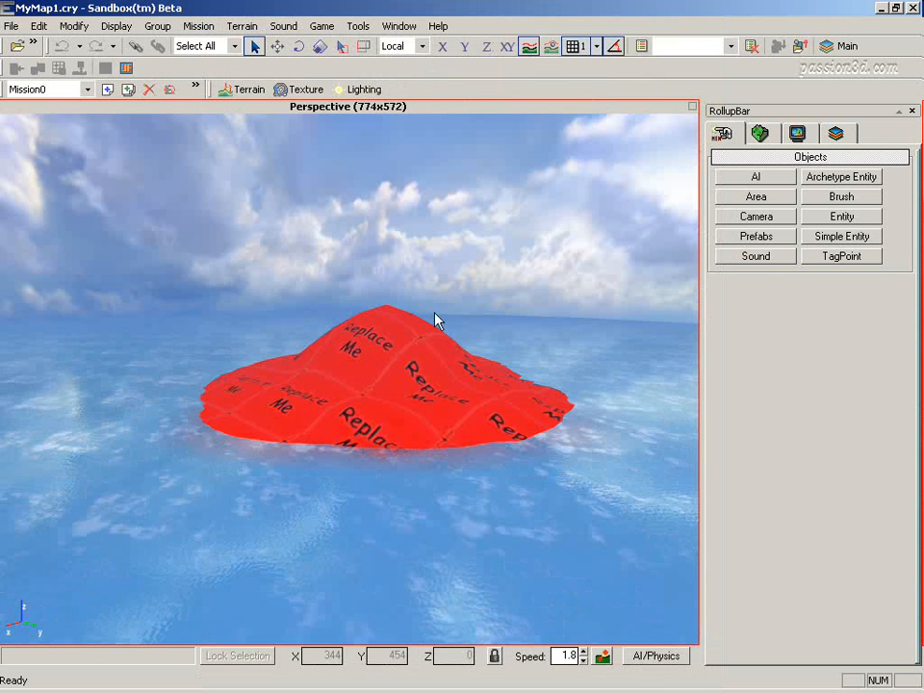
Generate the level's surface texture at 512 x 512 with Hi Quality Compression
click(8, 25)
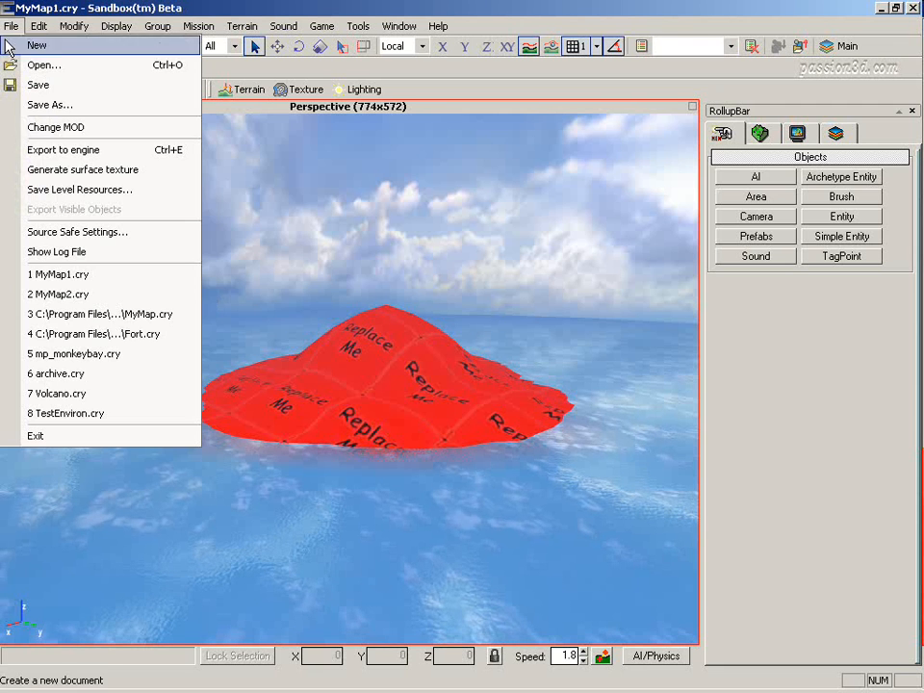
click(91, 173)
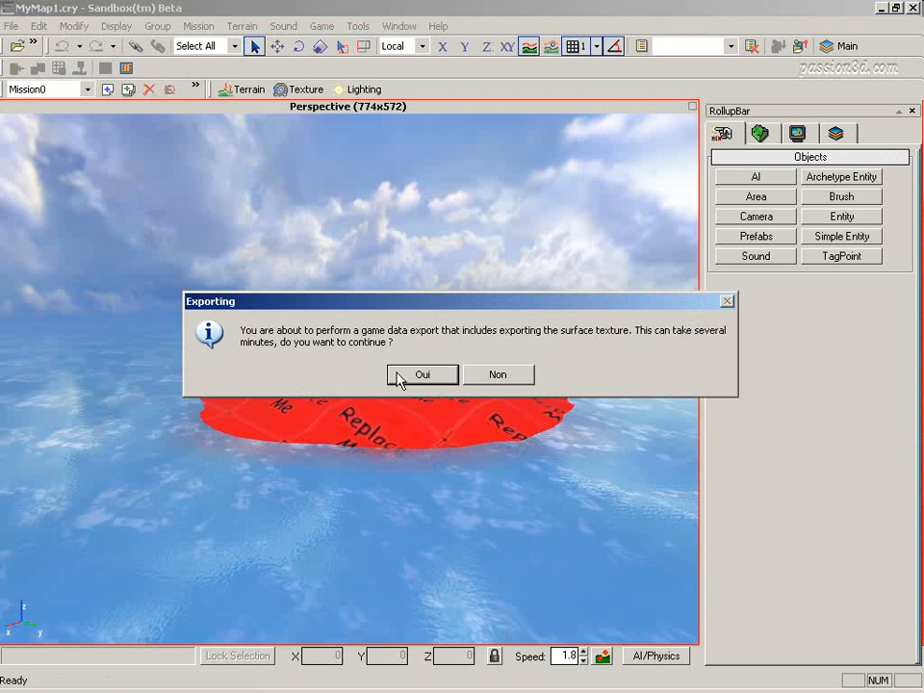
click(429, 378)
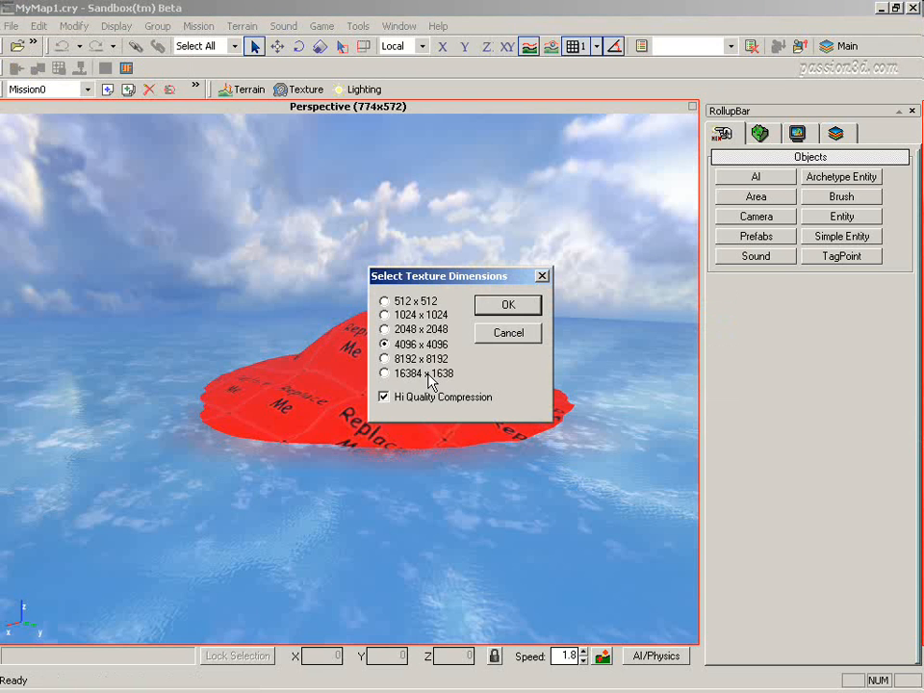
click(384, 302)
click(507, 306)
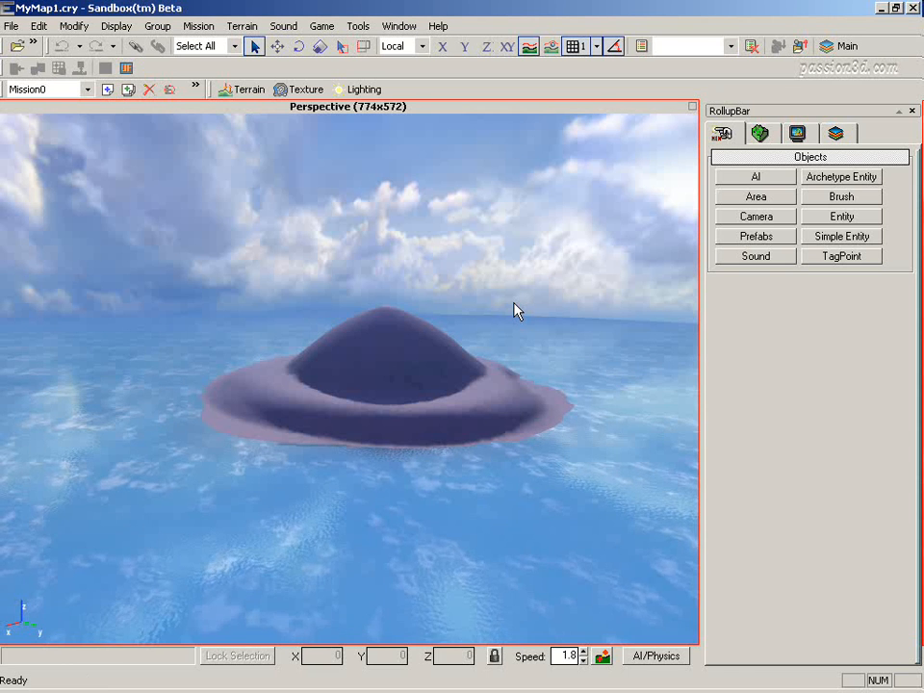
Toggle the rendering of the ocean around the island in the render settings
click(797, 132)
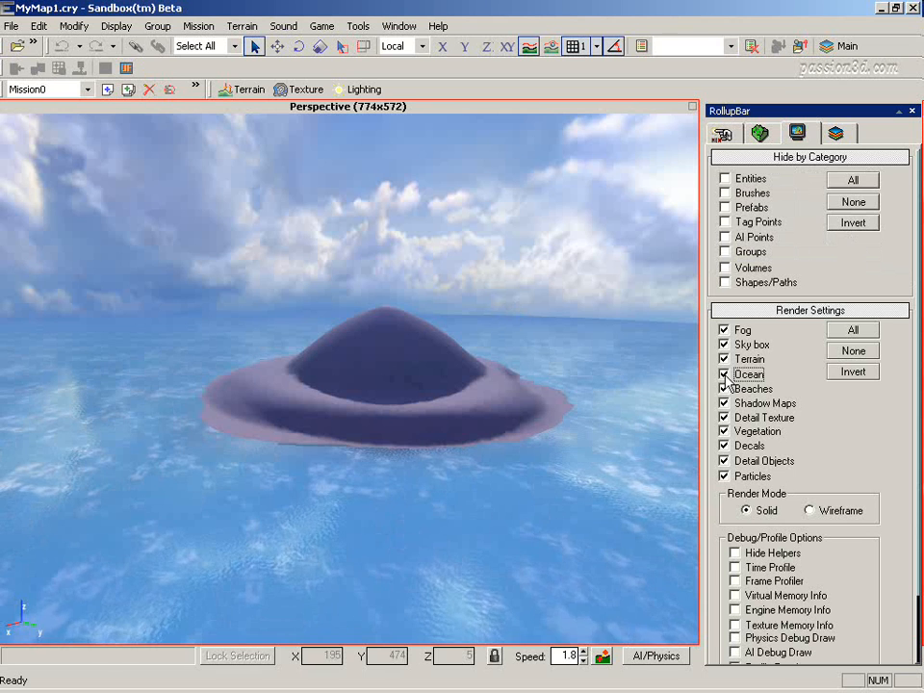
click(725, 376)
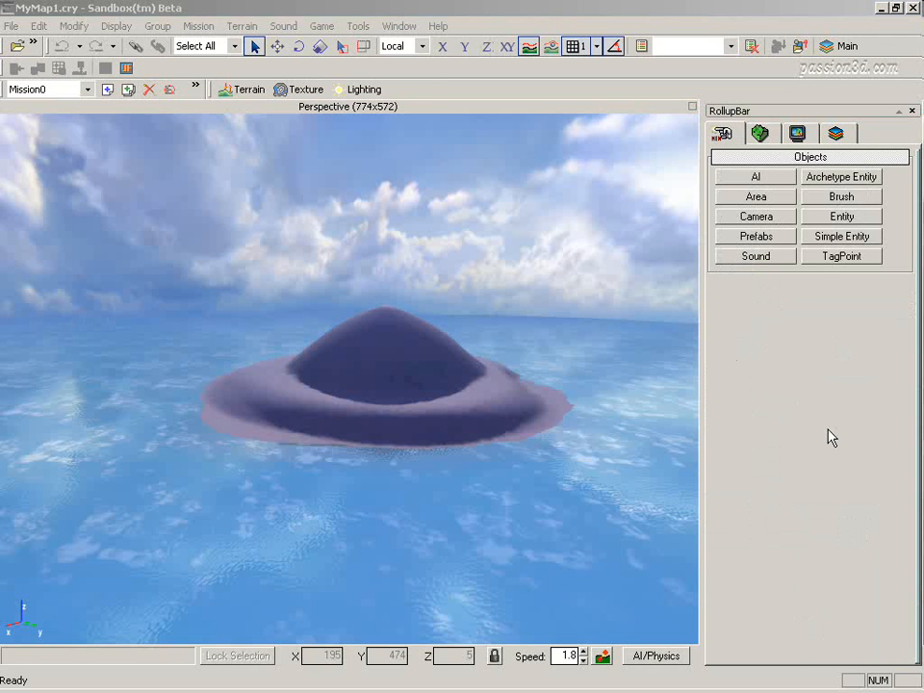
Add a new terrain texture layer named Herbe below the Default layer
click(298, 90)
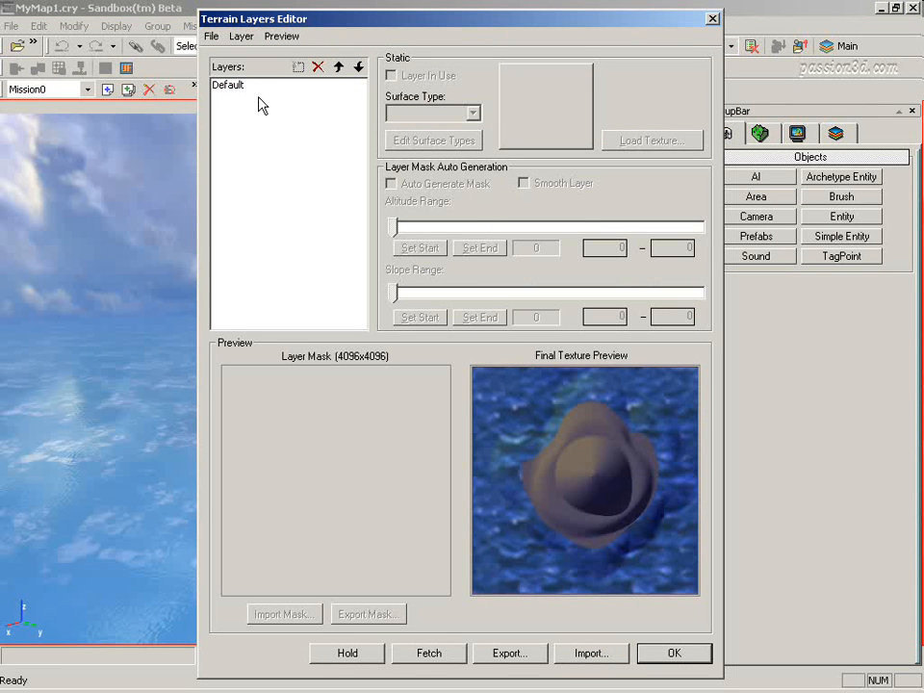
click(300, 66)
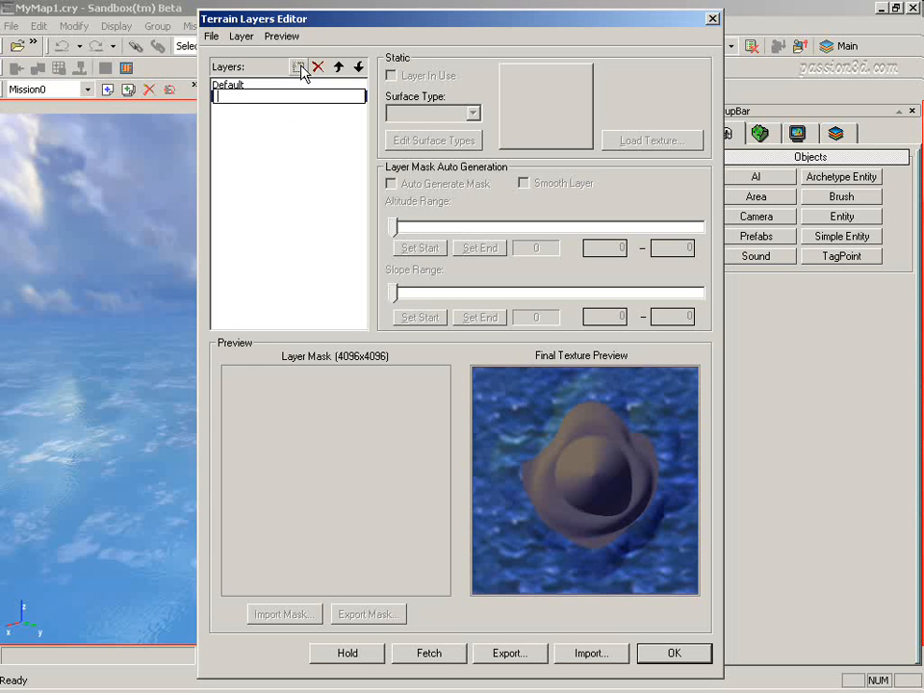
text(Herbe)
click(313, 189)
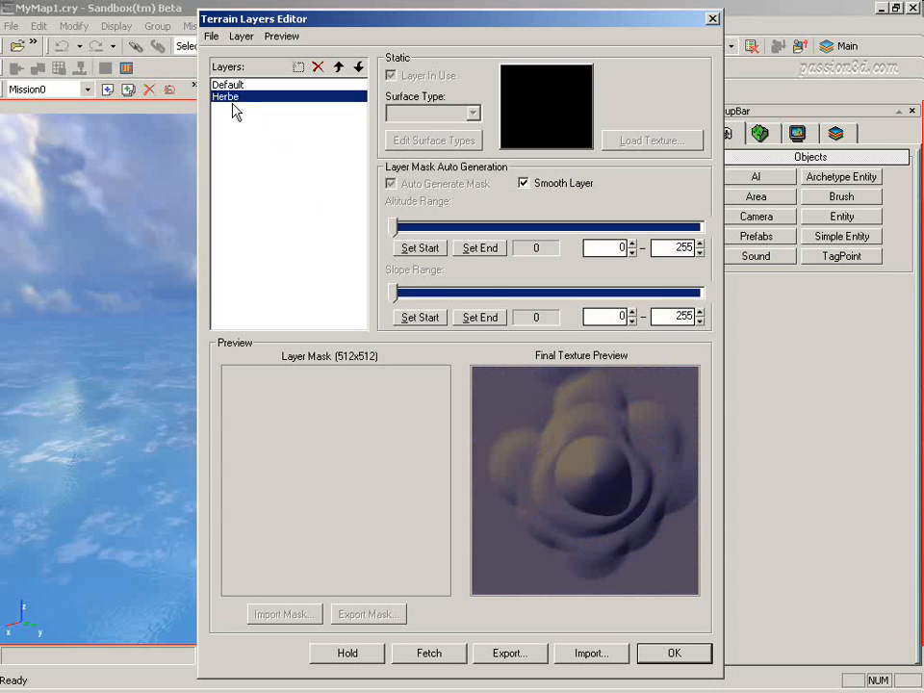
Load grass01.bmp from the TERRAIN textures as the texture of the Herbe layer
click(240, 100)
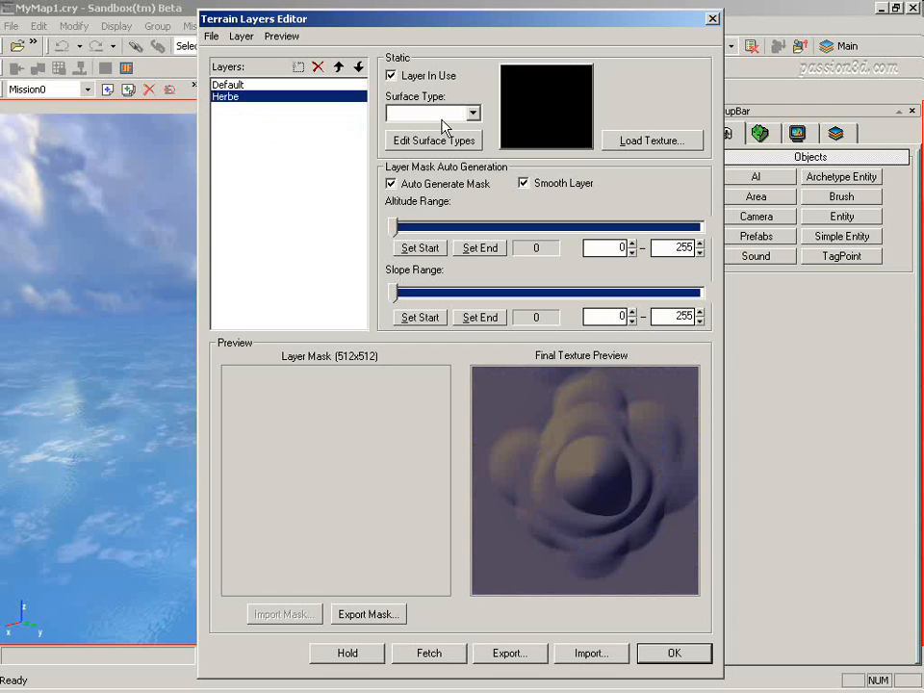
click(655, 142)
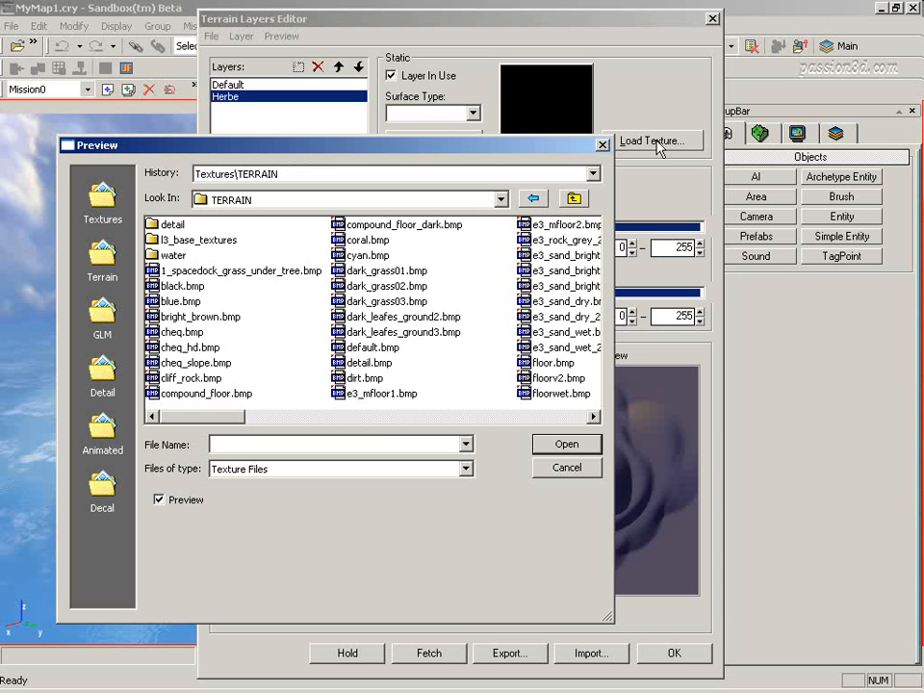
click(360, 418)
click(370, 301)
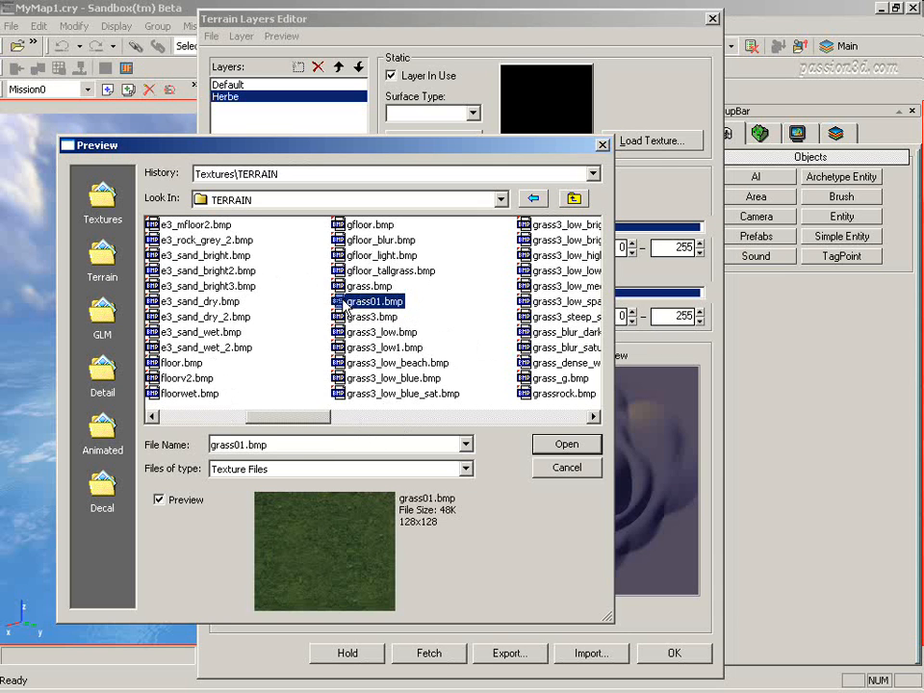
click(555, 448)
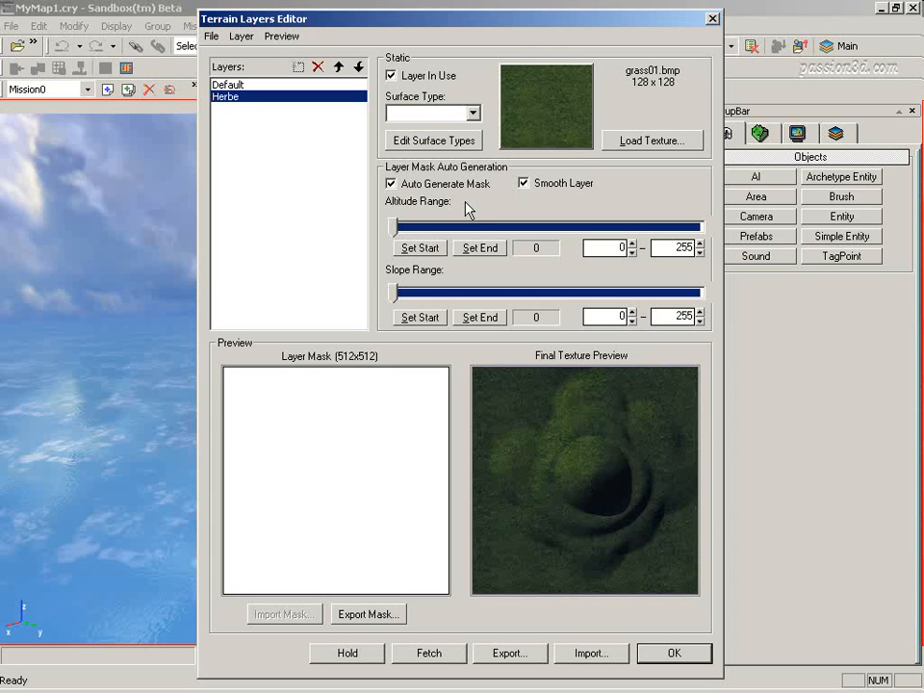
Limit the Herbe layer's auto-generated mask to the altitude range 30 to 50 and start its slope range at 21
drag(390, 224, 428, 224)
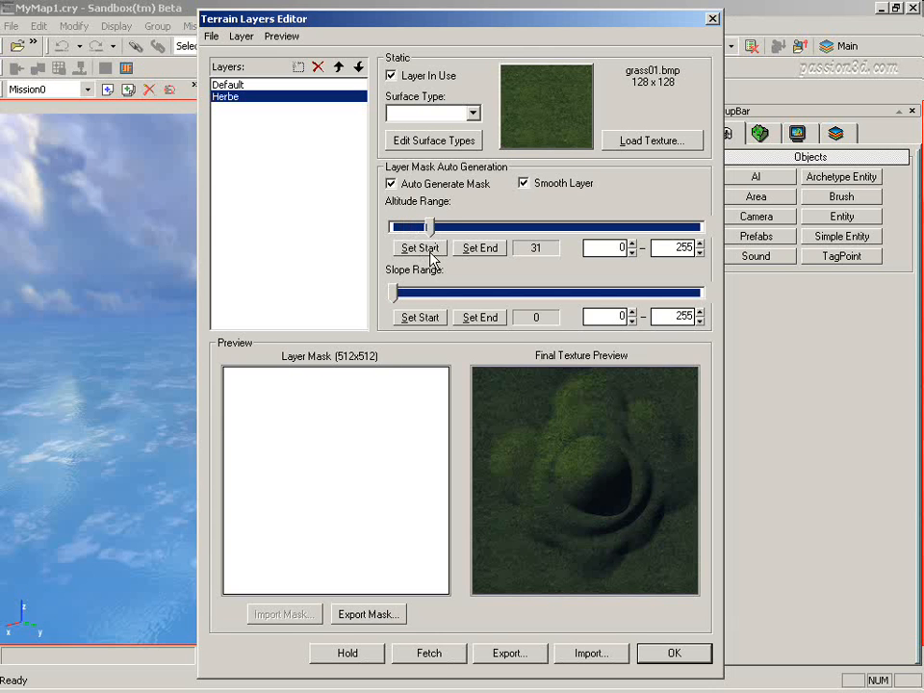
click(429, 252)
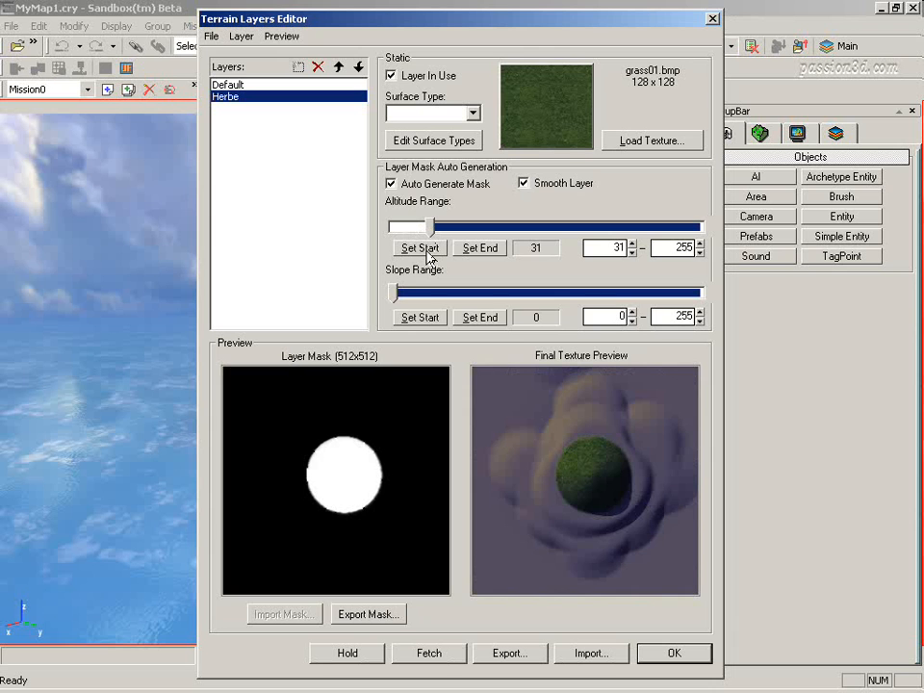
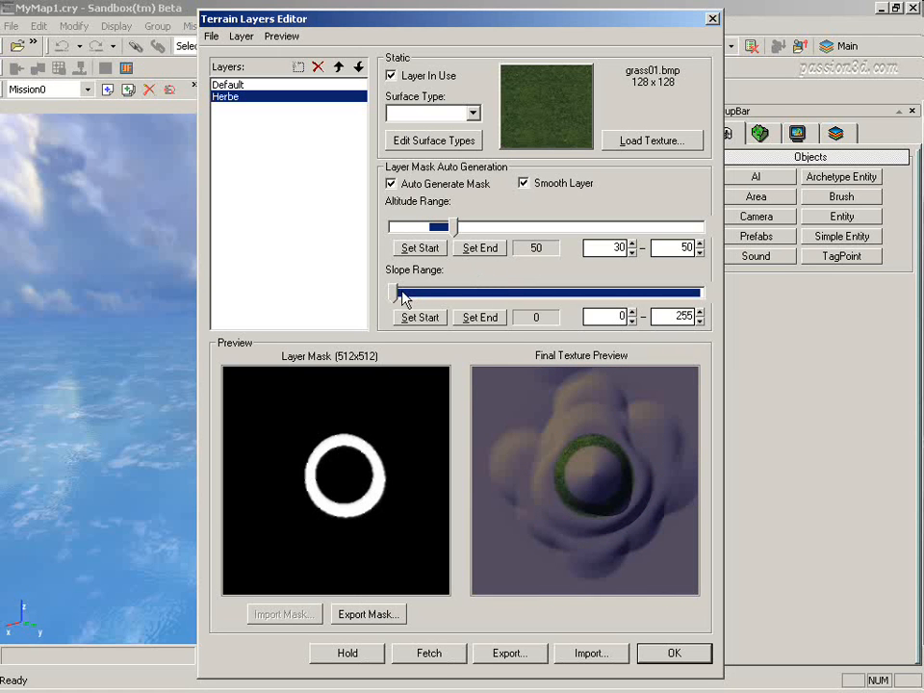
drag(392, 297, 408, 296)
click(426, 322)
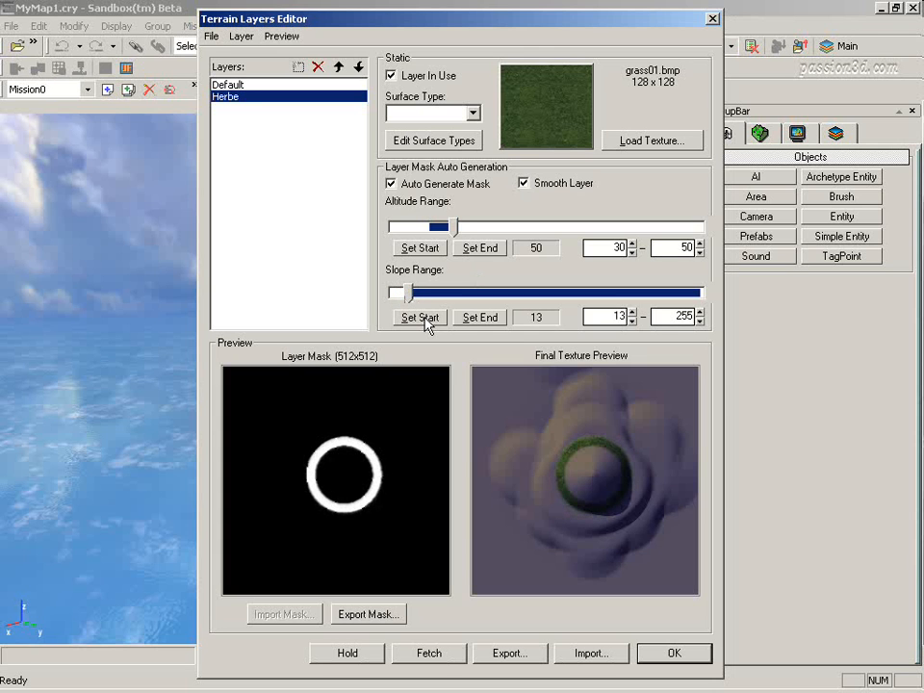
drag(404, 296, 413, 294)
click(420, 319)
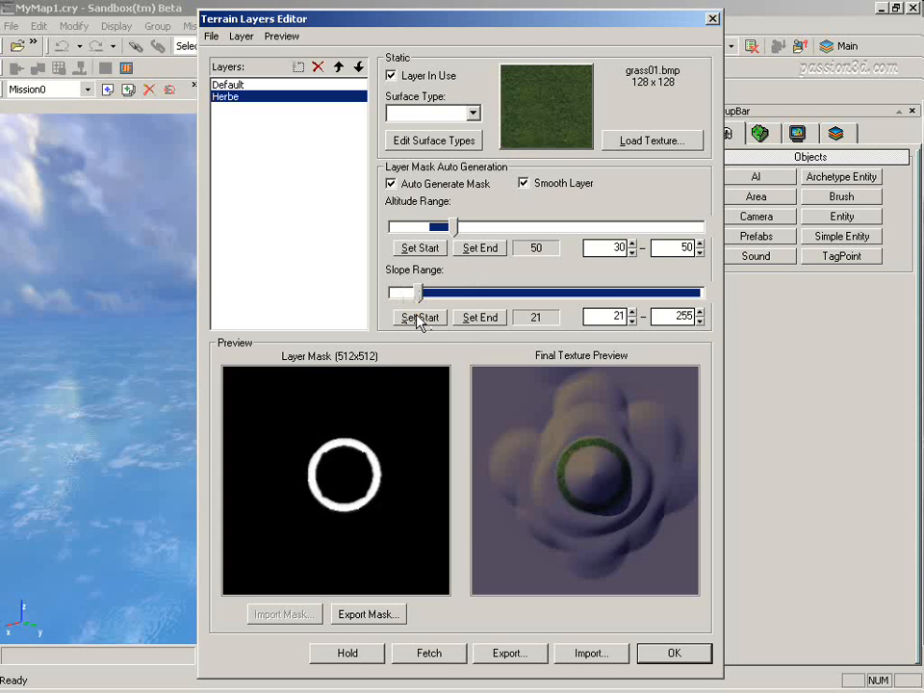
Reset the start of the Herbe layer's slope range to 0 and add a new terrain layer named Rocher
drag(420, 299, 386, 299)
click(419, 319)
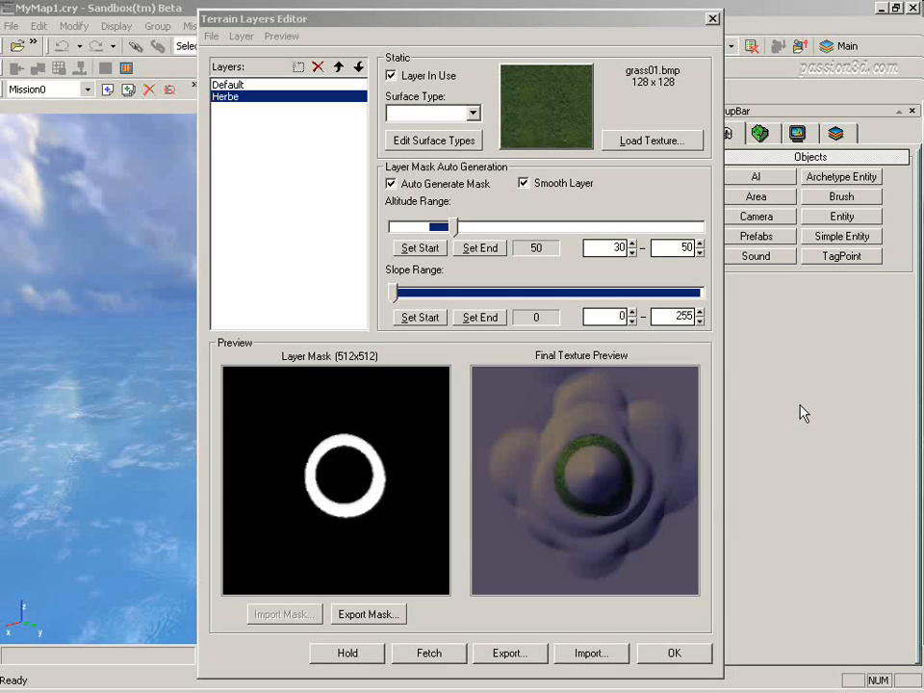
click(298, 68)
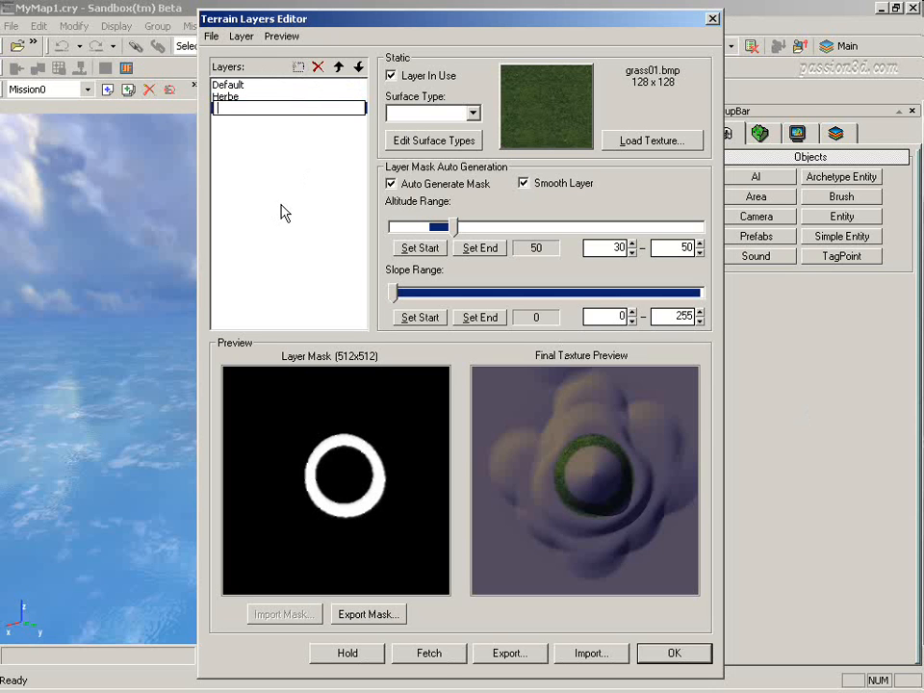
text(Rocher)
click(280, 201)
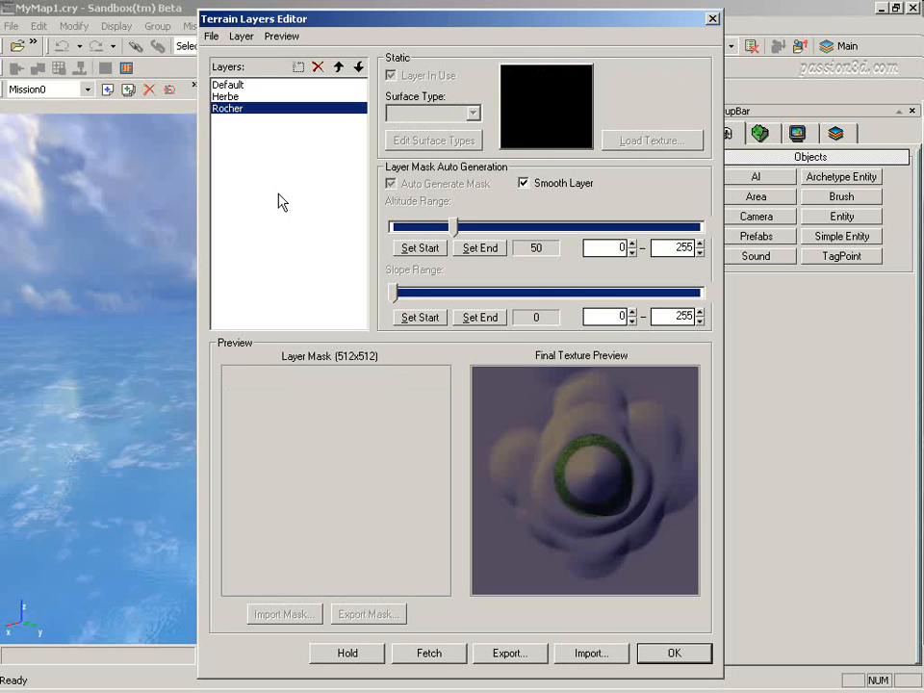
click(277, 114)
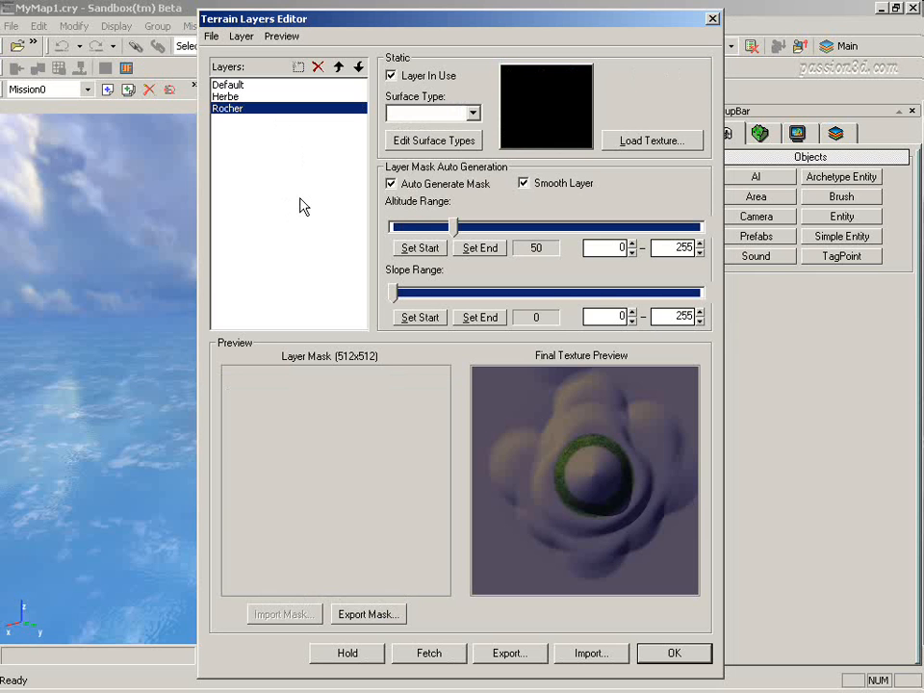
Load rock2.bmp from the TERRAIN textures into the Rocher layer, start its altitude range at 50 and accept the layer changes
click(657, 143)
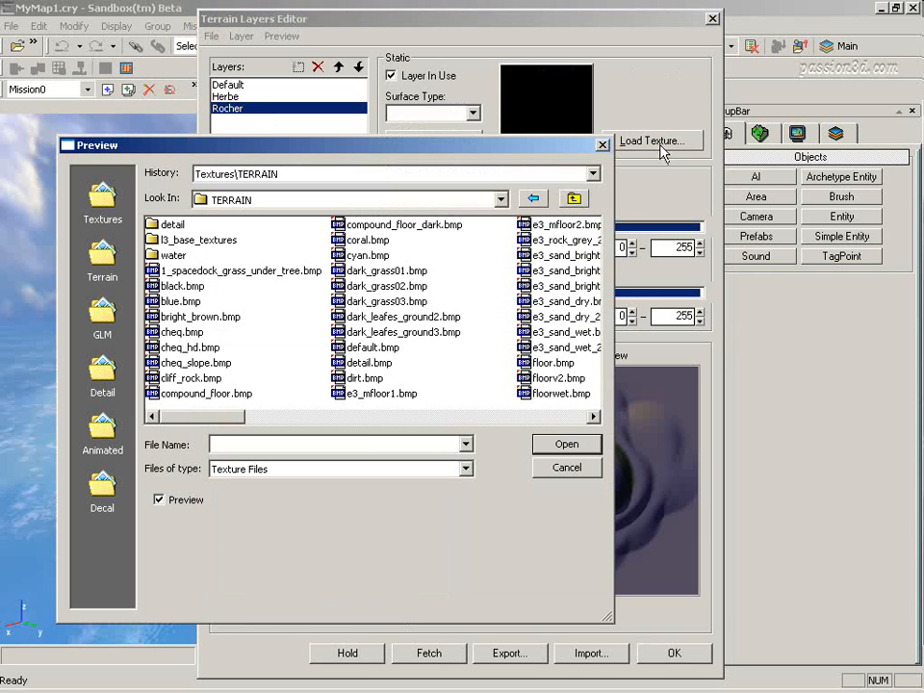
click(363, 421)
click(396, 419)
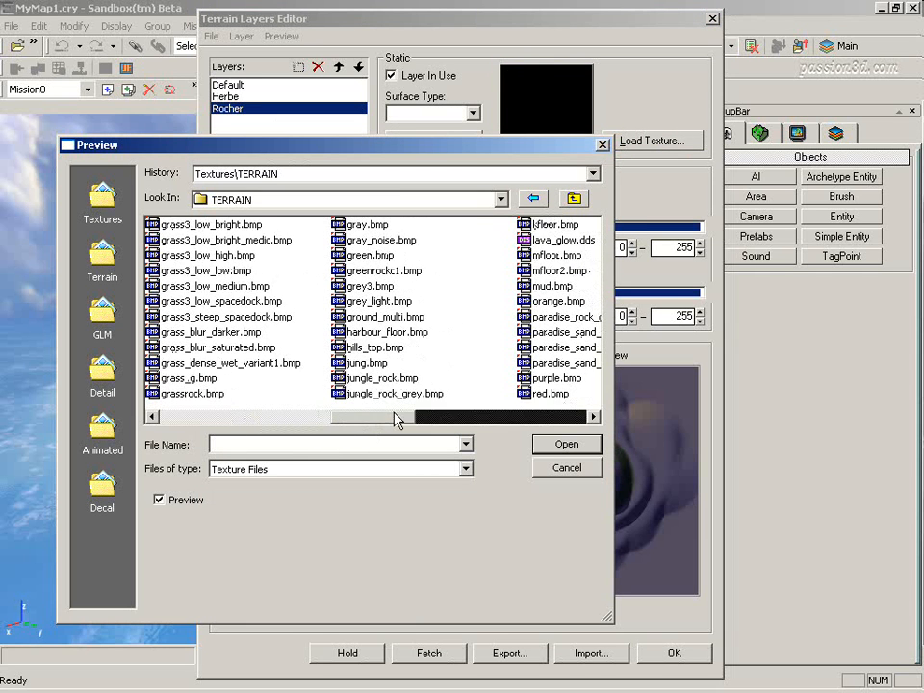
click(433, 420)
click(368, 270)
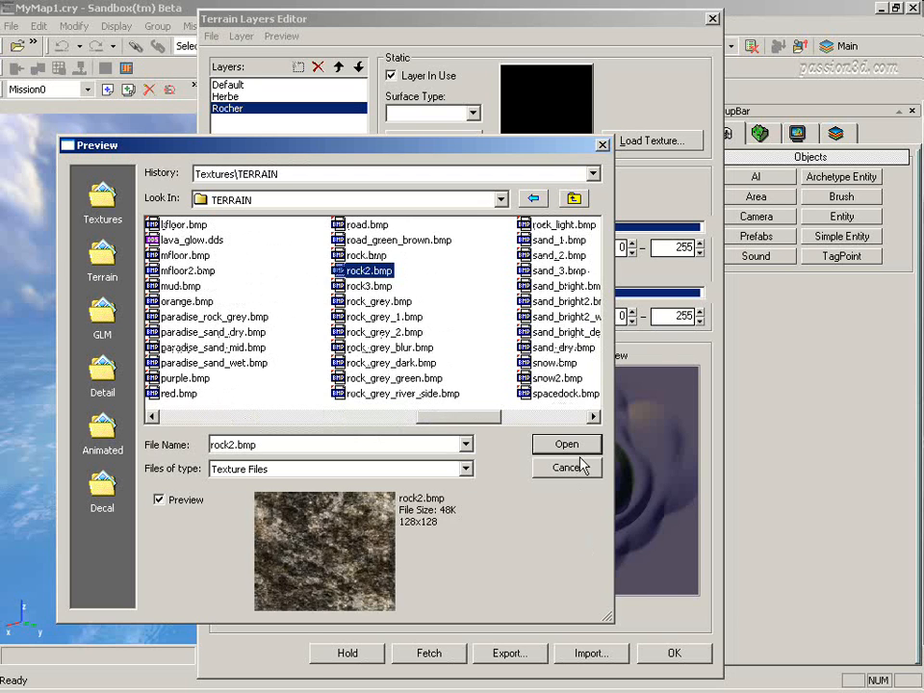
click(575, 446)
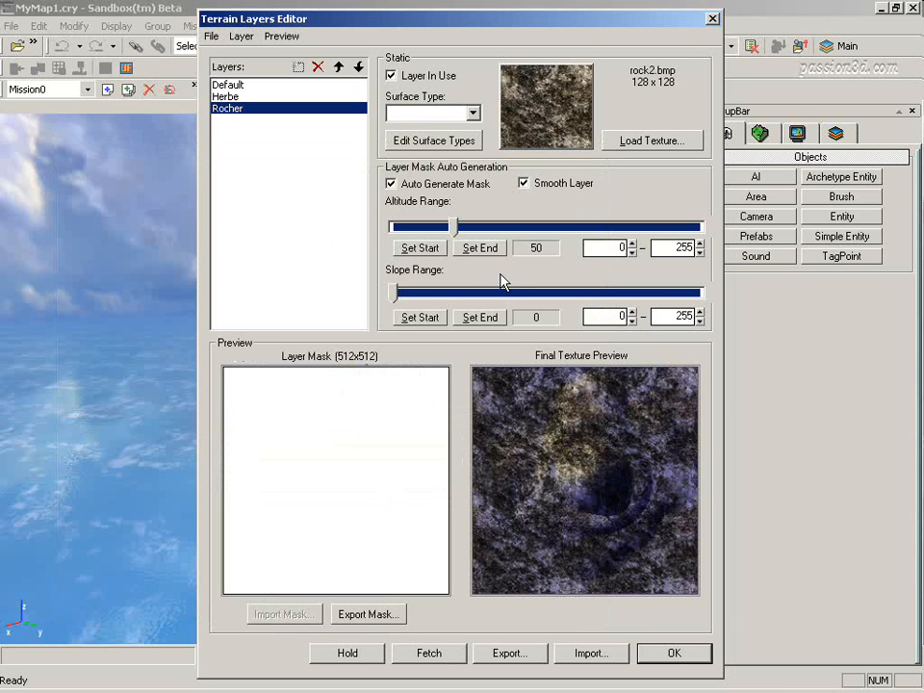
click(428, 250)
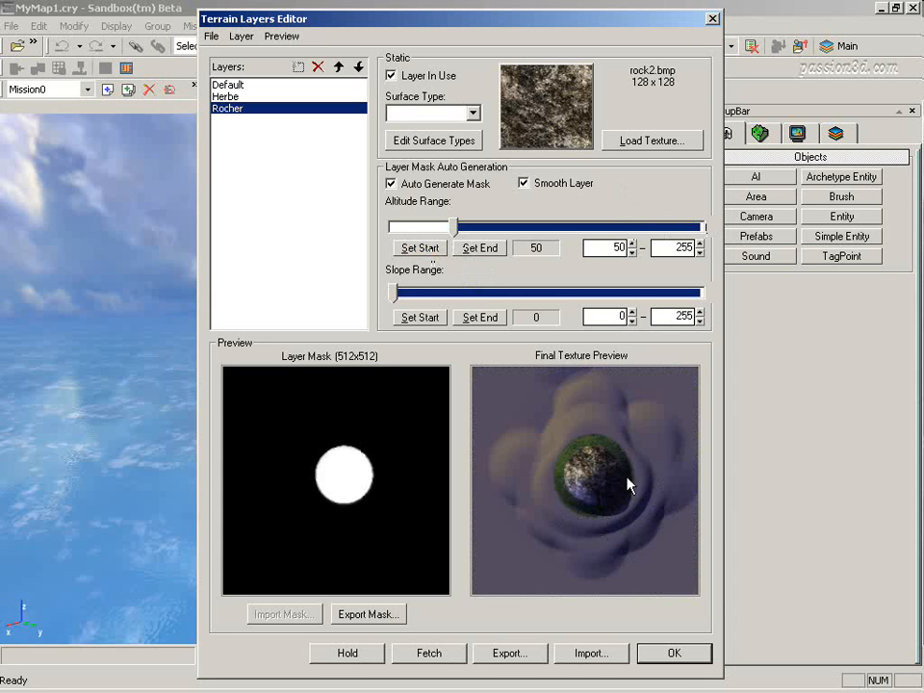
click(675, 653)
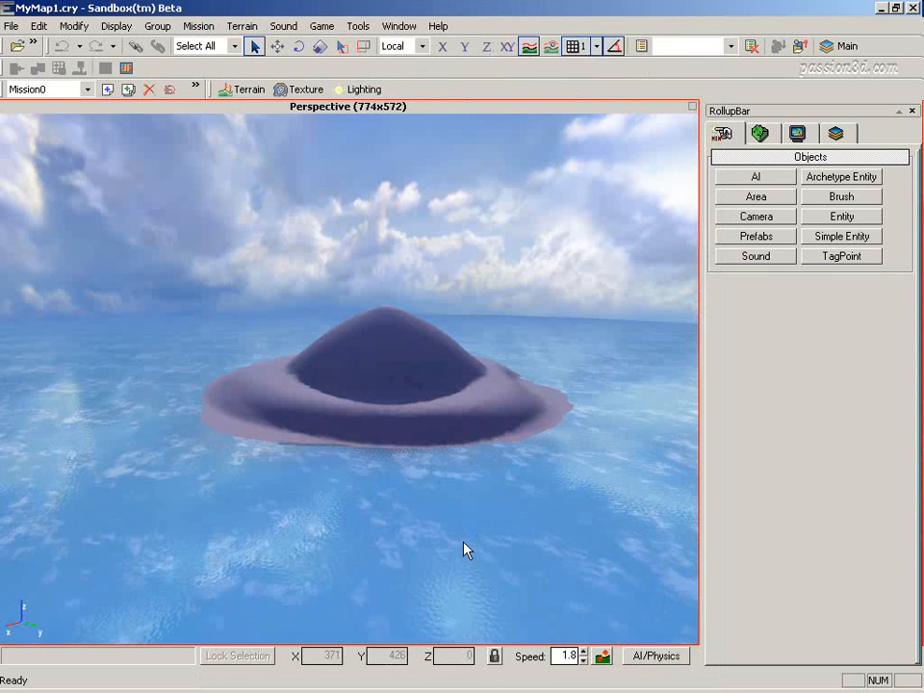
Generate the terrain's surface texture at 512 x 512
click(10, 27)
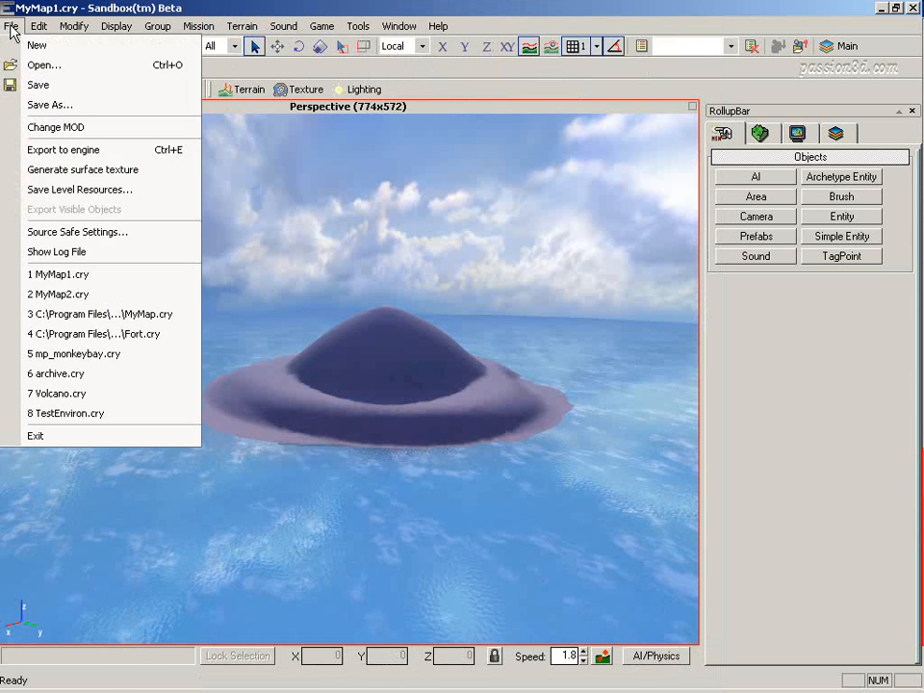
click(115, 179)
click(408, 379)
click(384, 301)
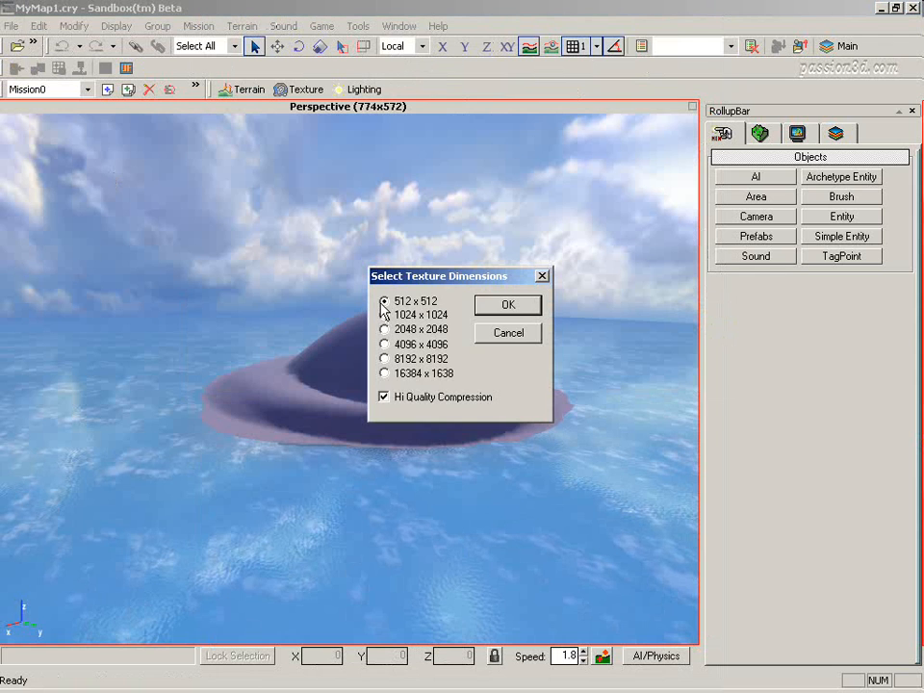
click(507, 305)
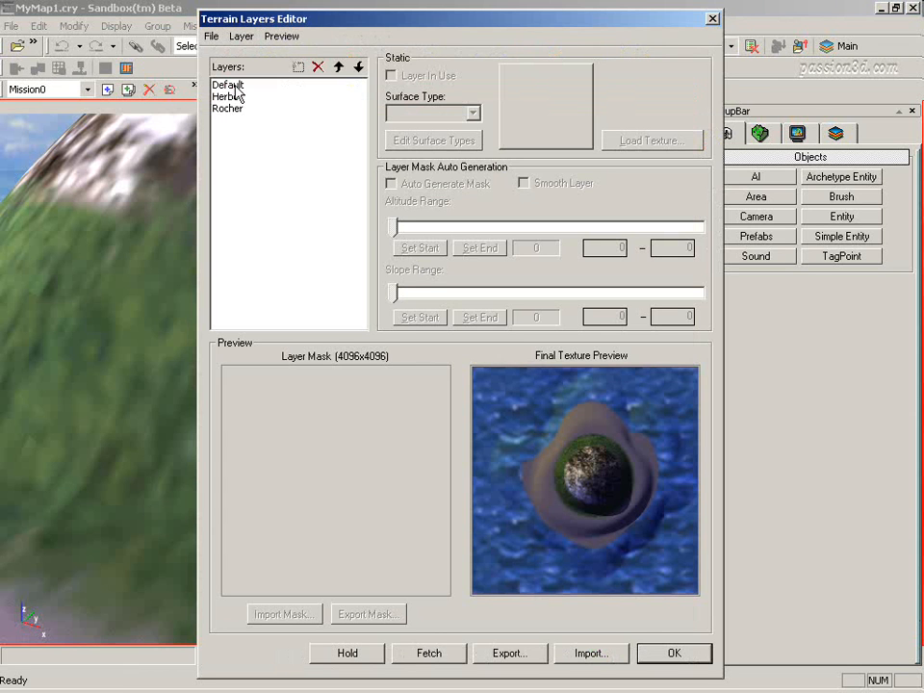
Add a new terrain surface type and name it Detail Herbe
click(231, 86)
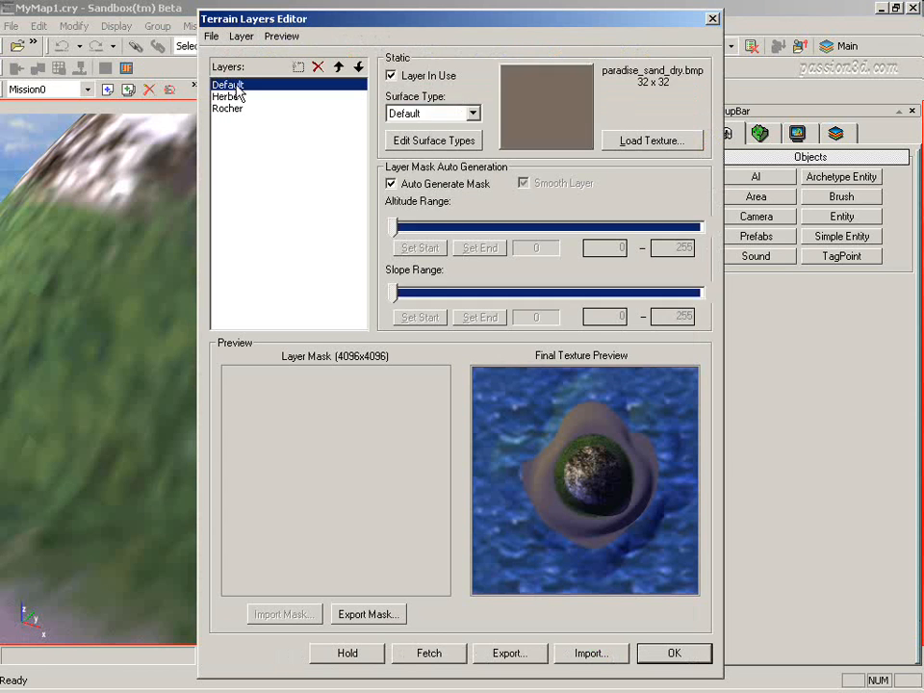
click(444, 144)
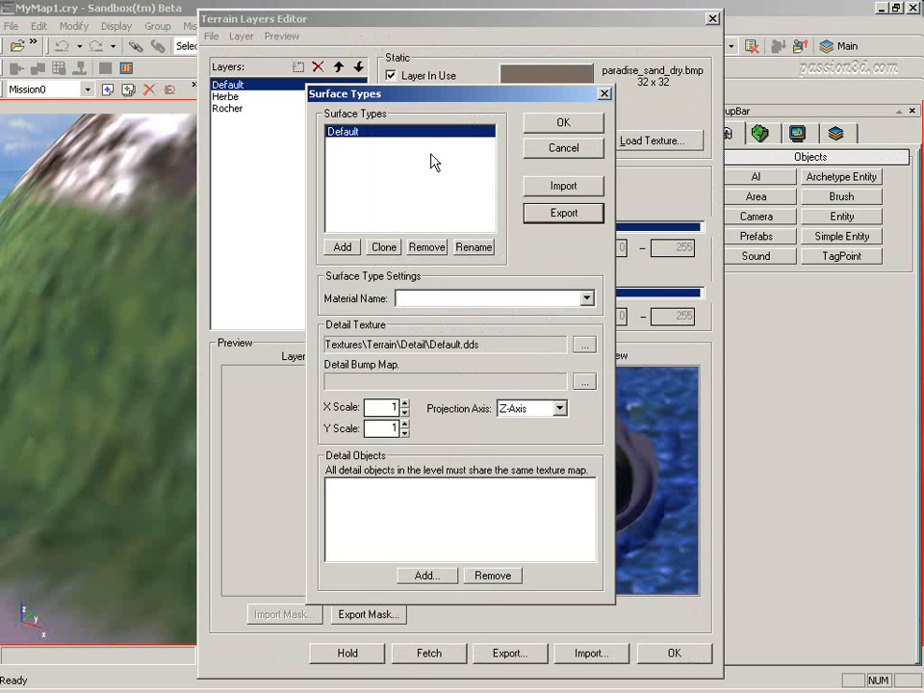
click(342, 248)
click(357, 144)
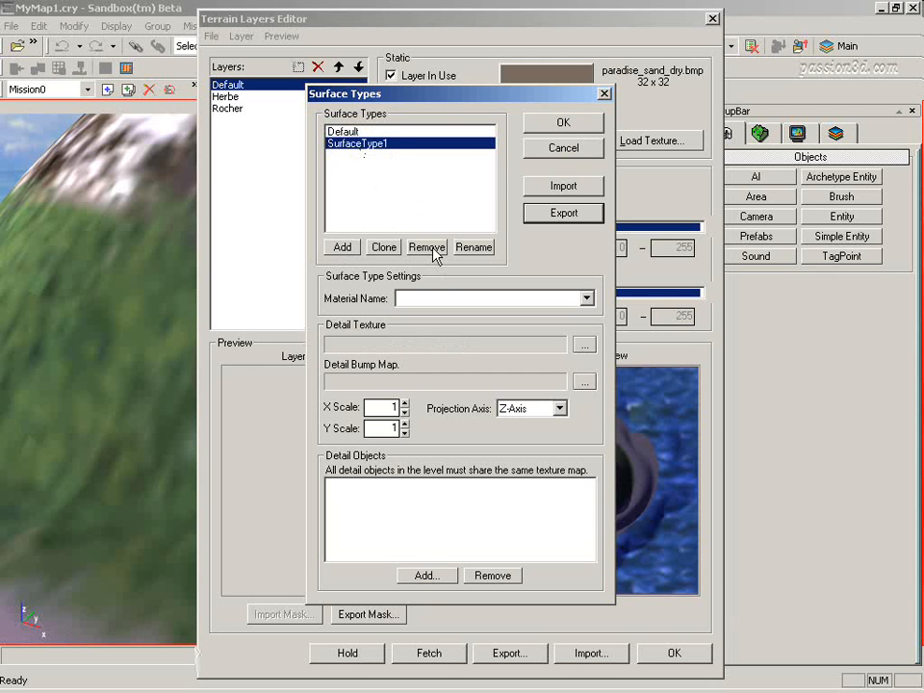
click(478, 249)
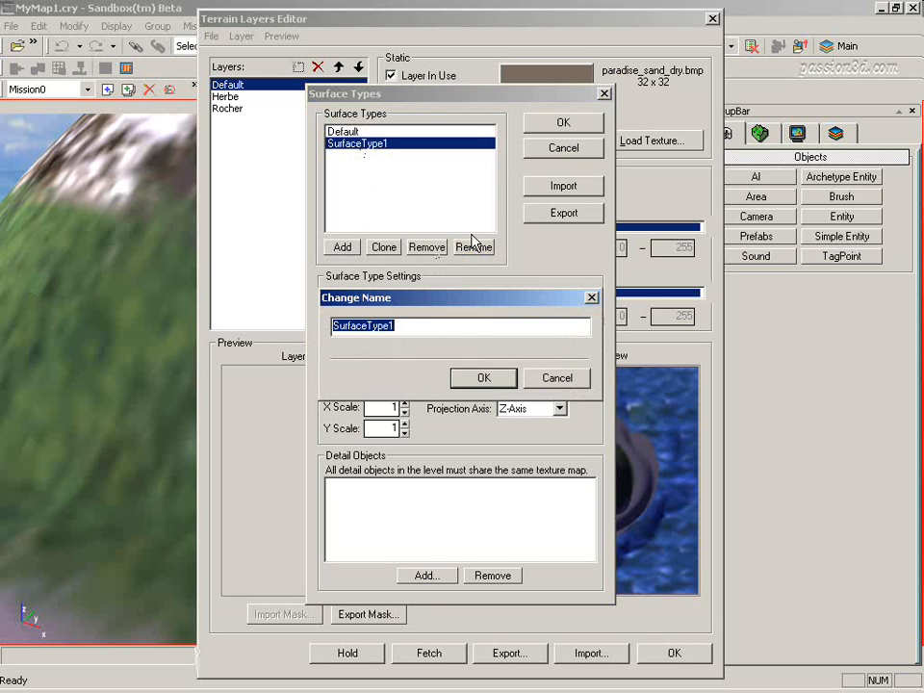
text(Detail Herbe)
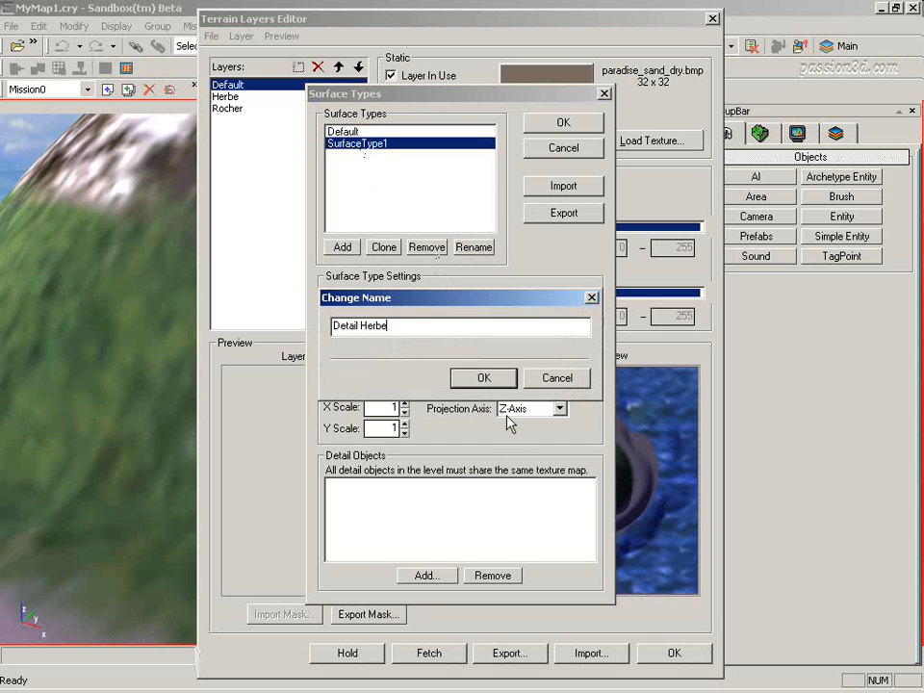
click(484, 378)
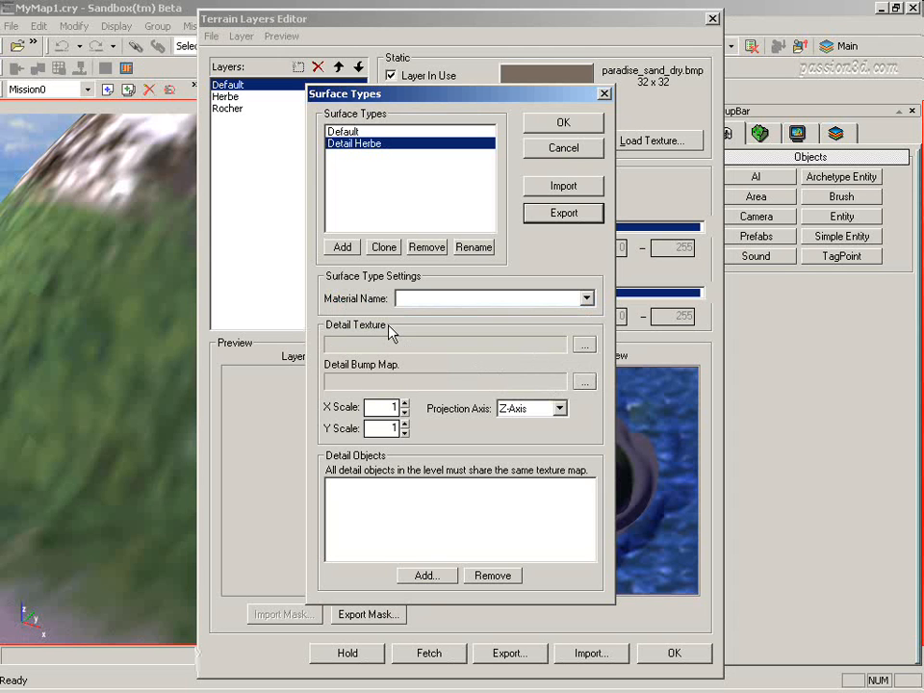
Assign detail_grass.dds from the terrain detail textures as the detail texture of the Detail Herbe surface type
click(584, 344)
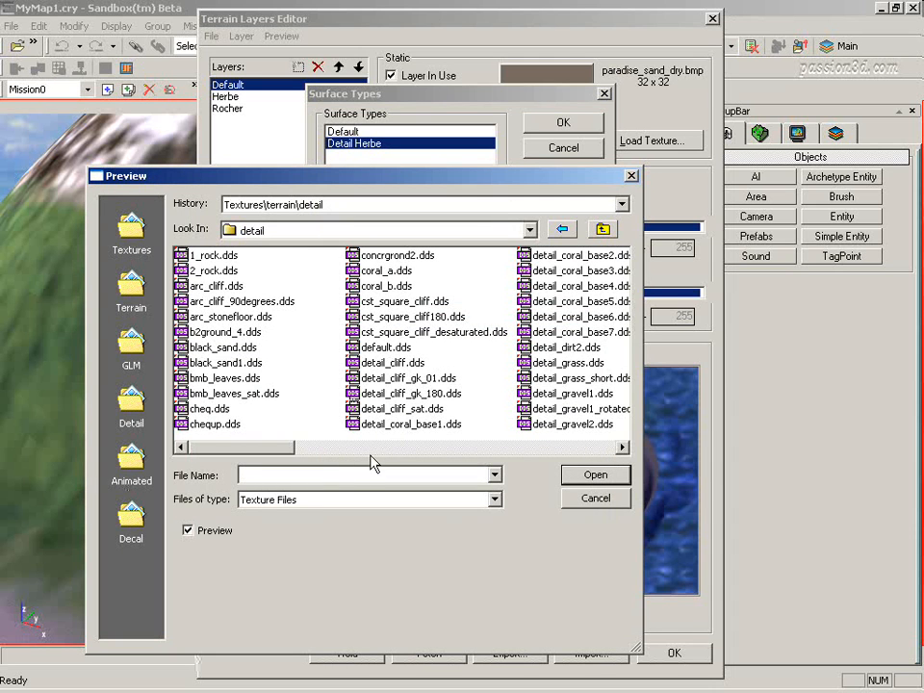
click(532, 364)
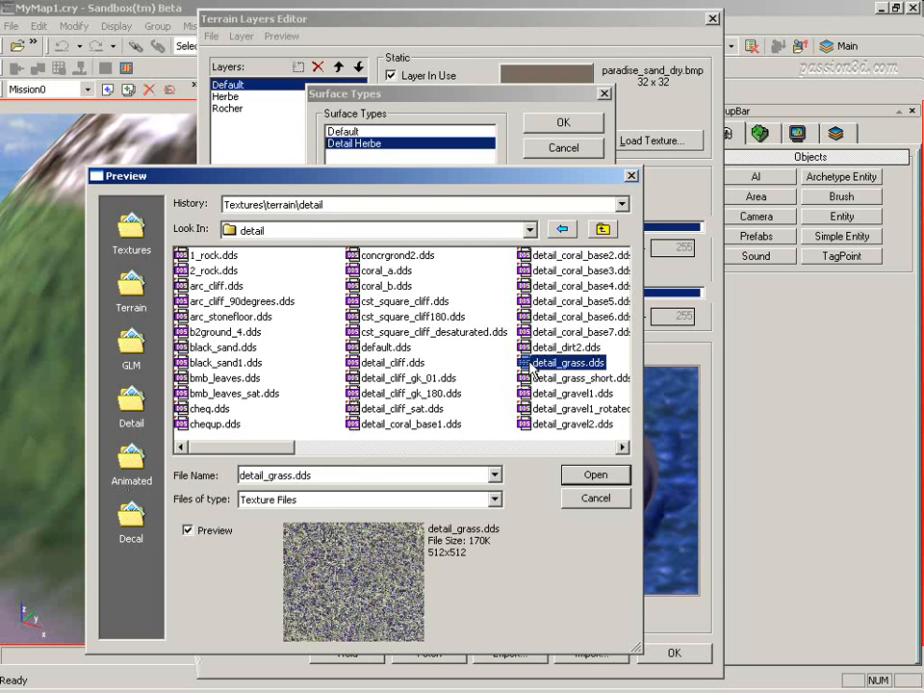
click(529, 348)
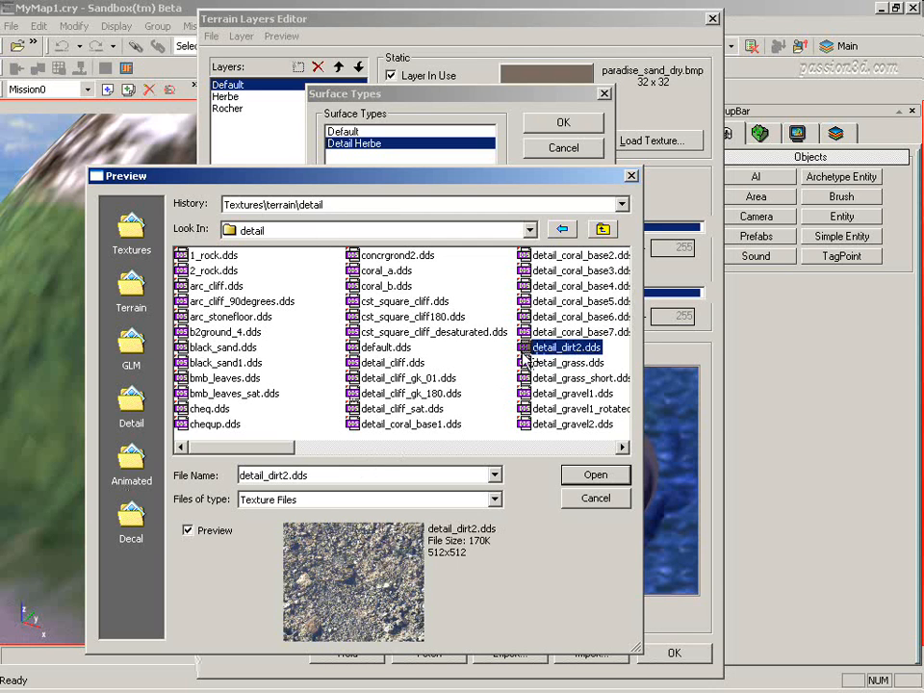
click(529, 363)
click(529, 377)
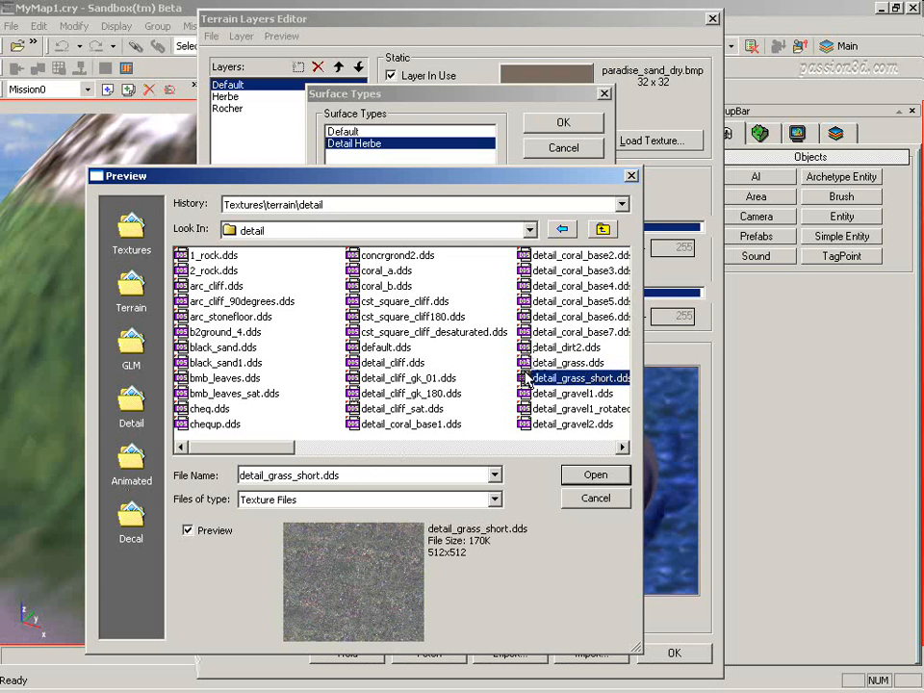
click(532, 363)
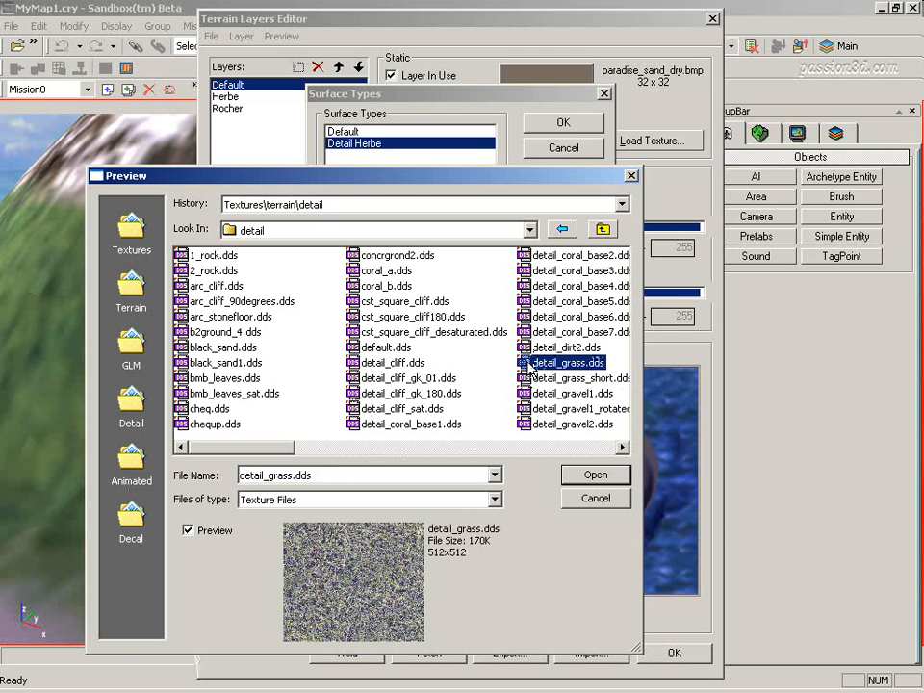
click(596, 475)
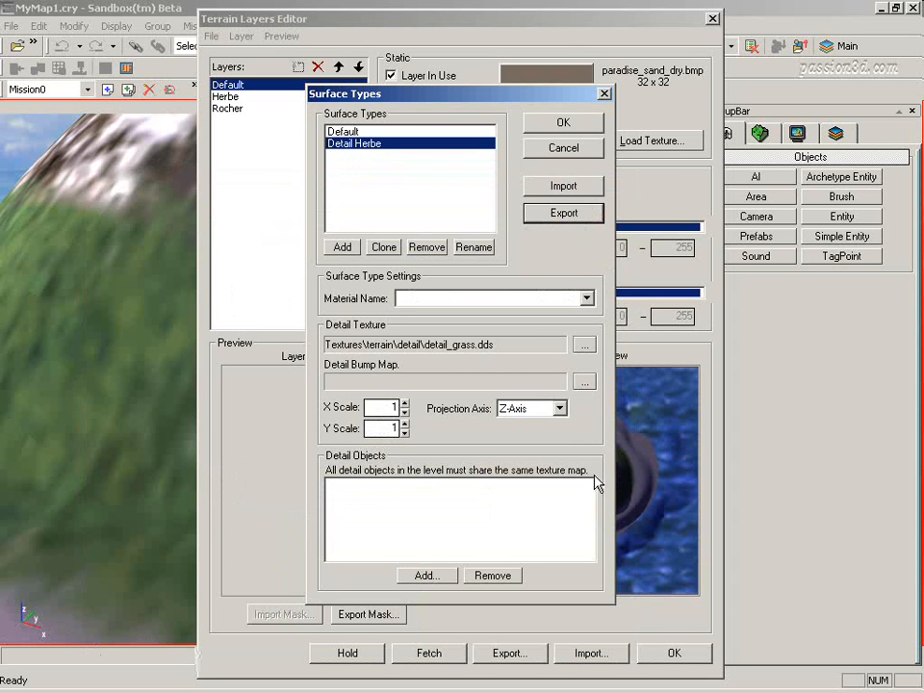
Set the X and Y scale of the Detail Herbe surface type to 0.5 and accept the surface types
double_click(388, 407)
text(.5)
double_click(389, 428)
text(.5)
click(567, 123)
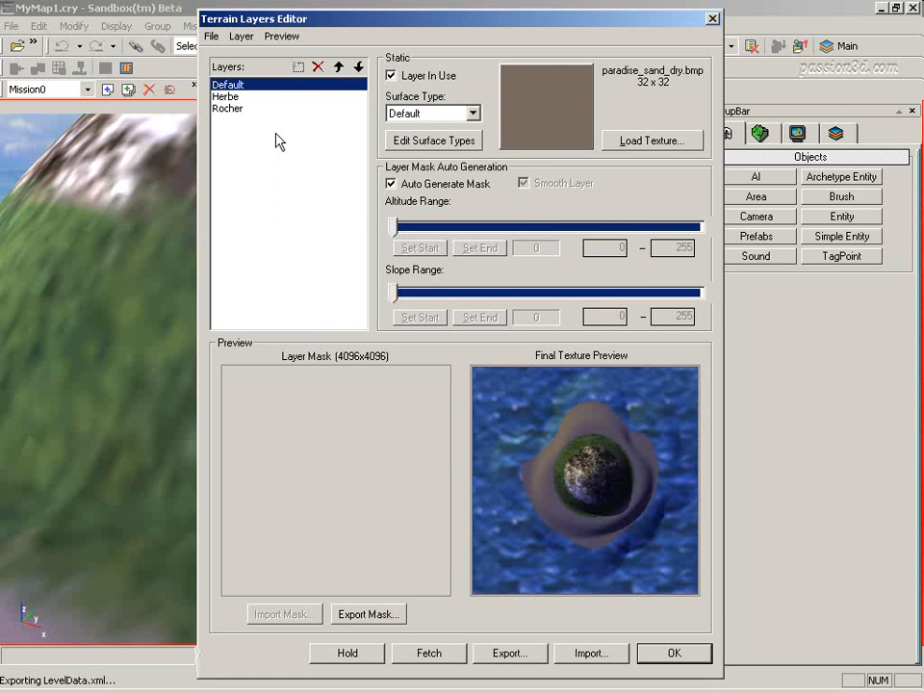
Assign the Detail Herbe surface type to the Herbe layer and accept the layer changes
click(225, 98)
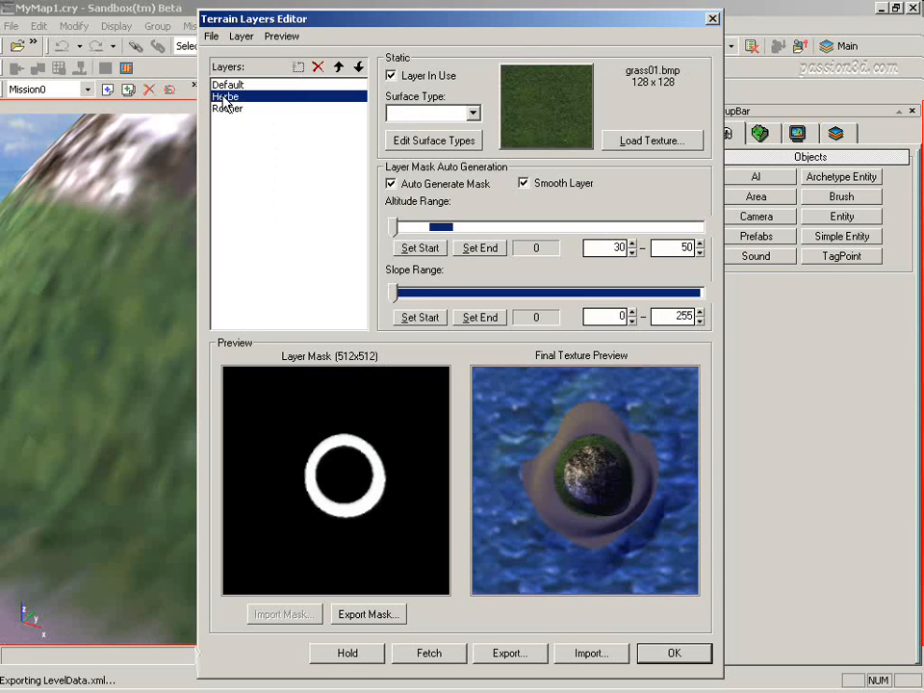
click(473, 114)
click(423, 150)
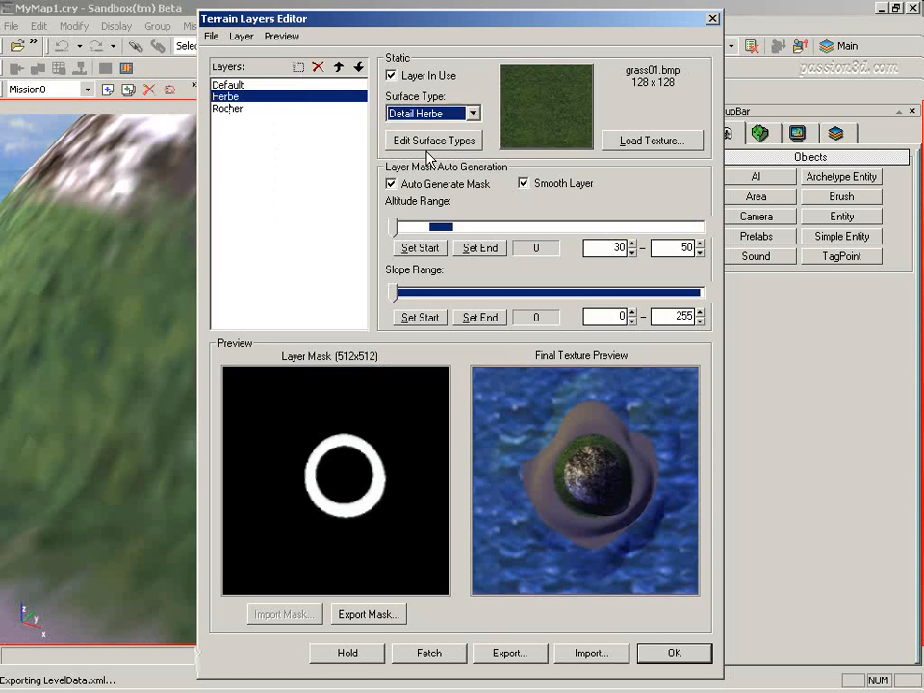
click(669, 657)
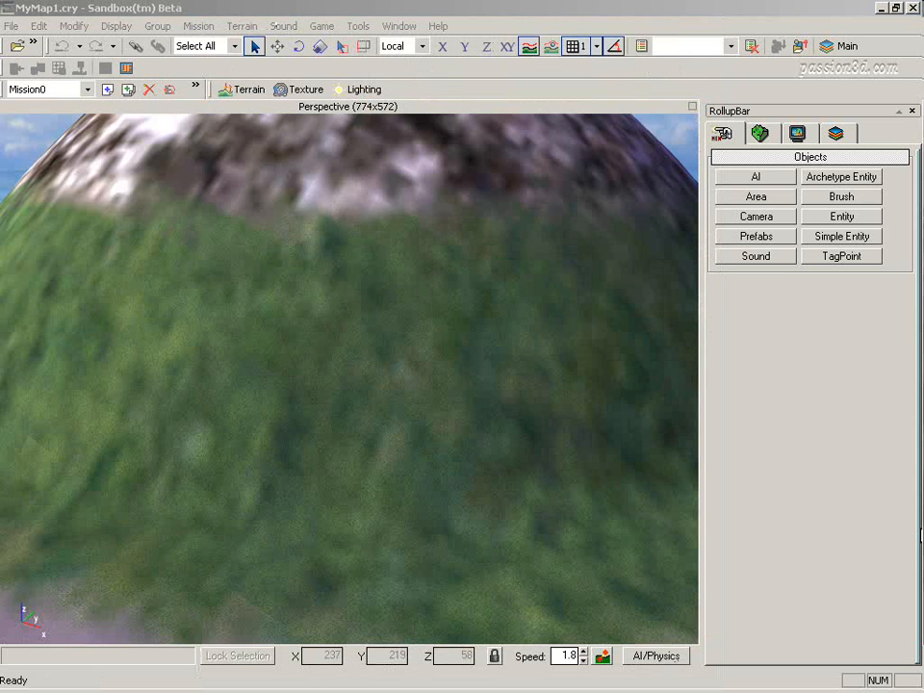
right_drag(356, 404, 348, 352)
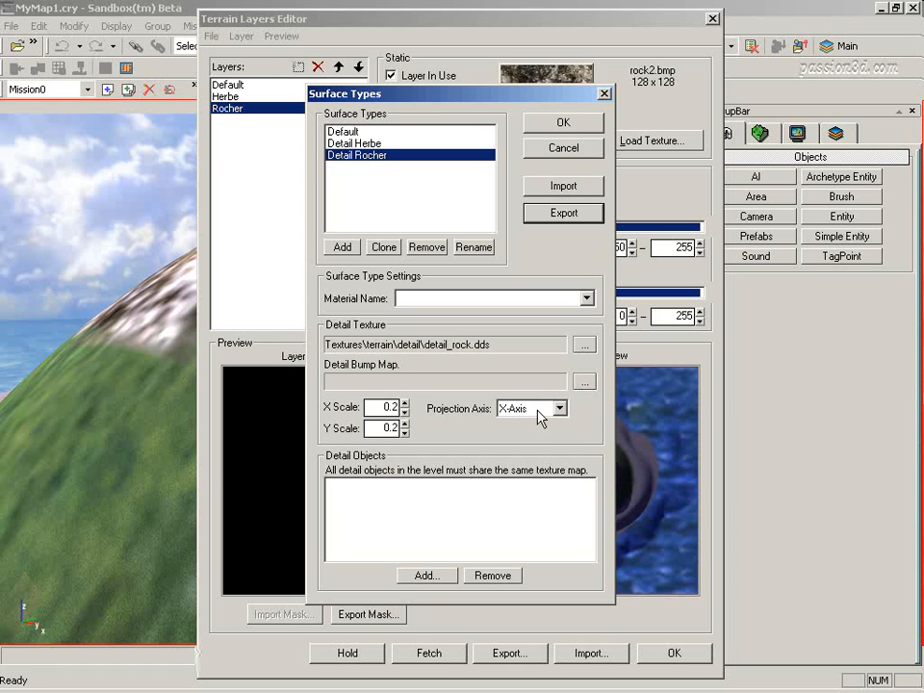
Accept the surface type settings, assign Detail Rocher to the Rocher layer and close the layer editor
click(564, 123)
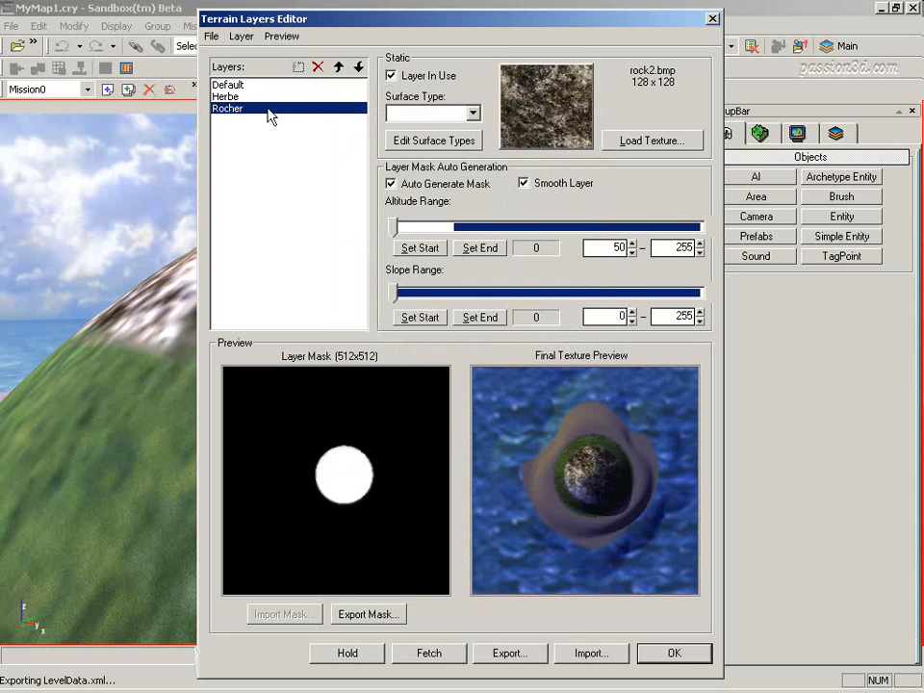
click(473, 112)
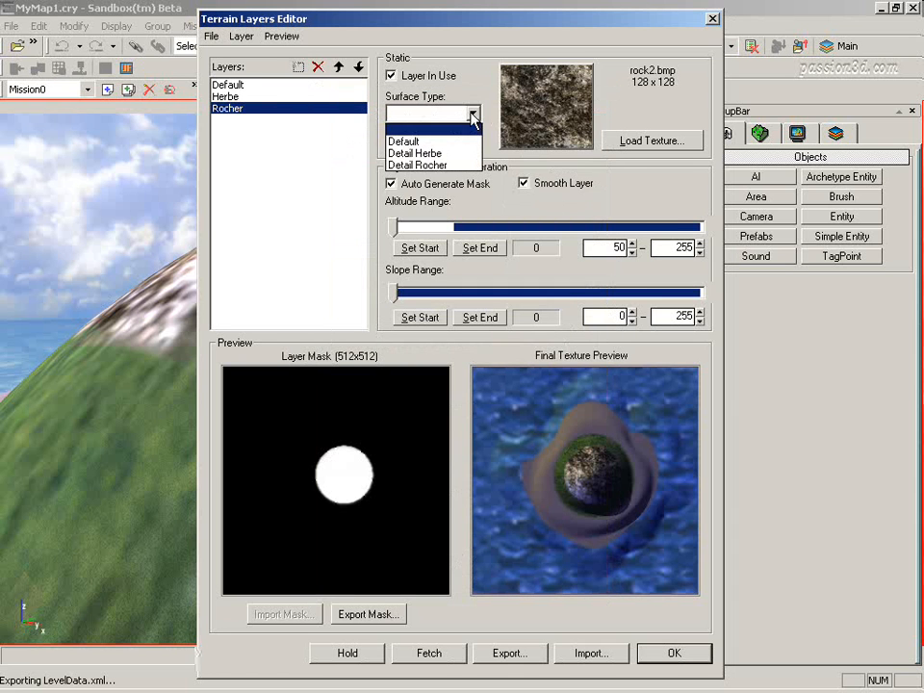
click(448, 166)
click(677, 654)
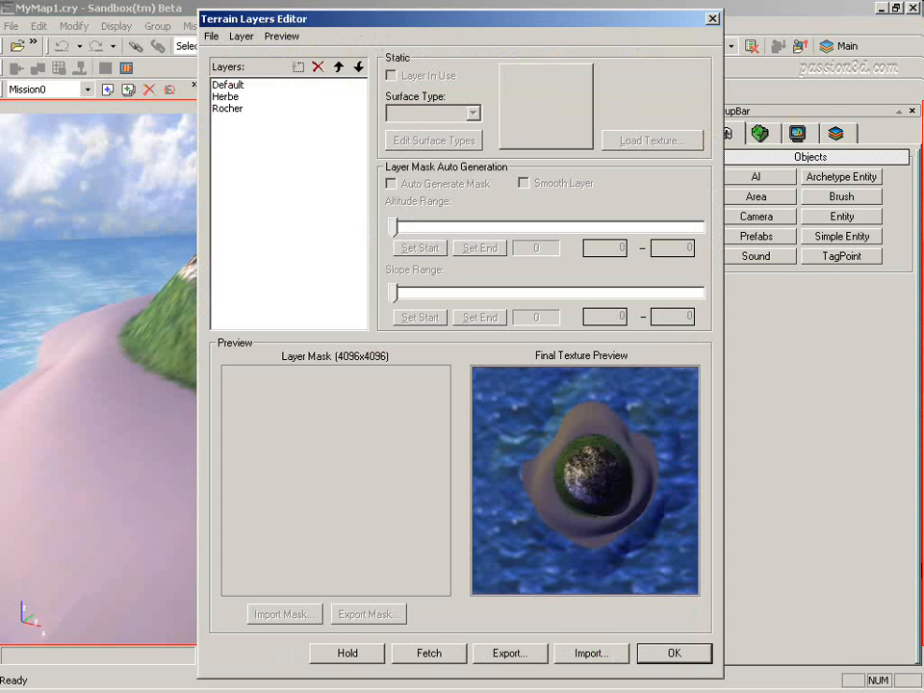
Add a new terrain layer named Manuel_Herbe below the Rocher layer and select it
click(301, 67)
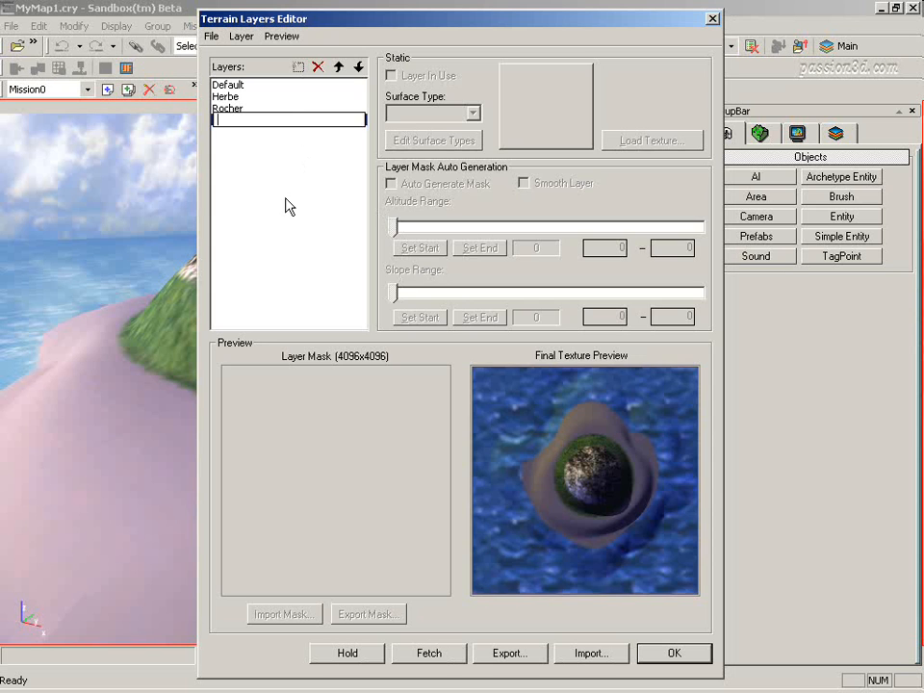
text(Manuel_Herbe)
click(298, 120)
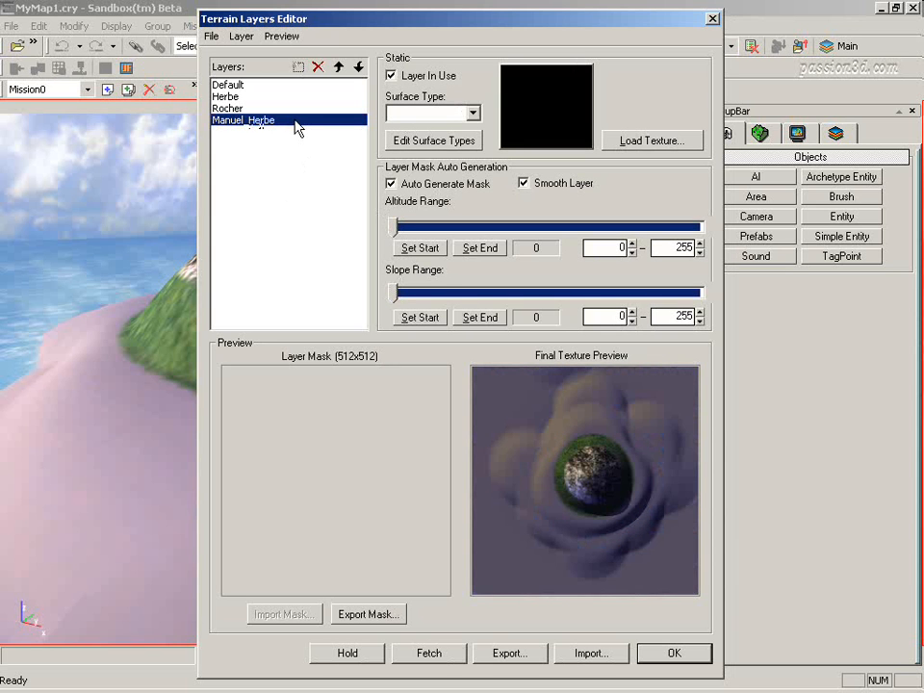
Load grass01.bmp as the Manuel_Herbe layer's texture and disable automatic mask generation for that layer
click(647, 144)
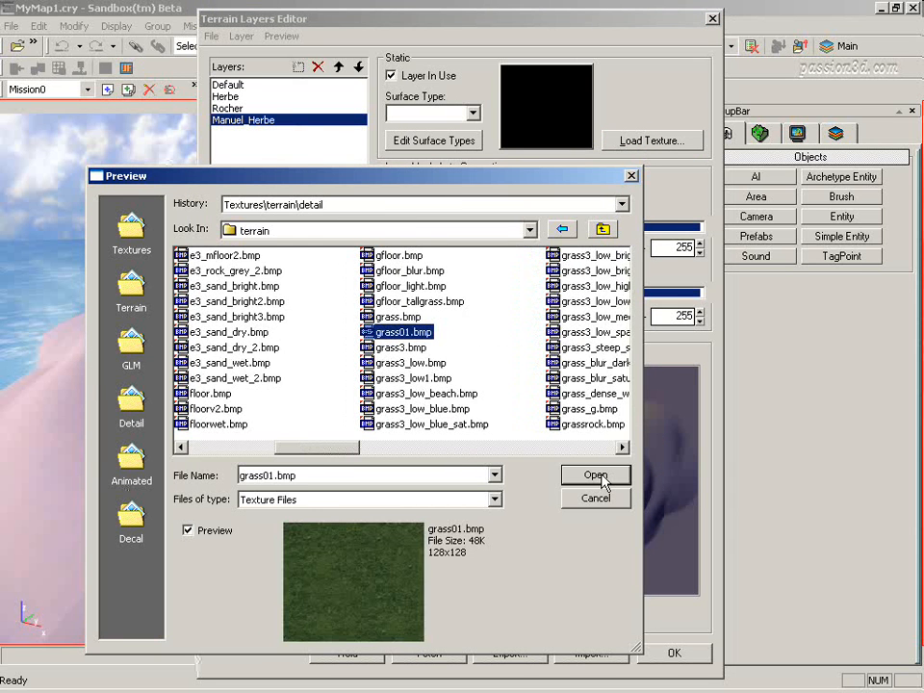
click(596, 476)
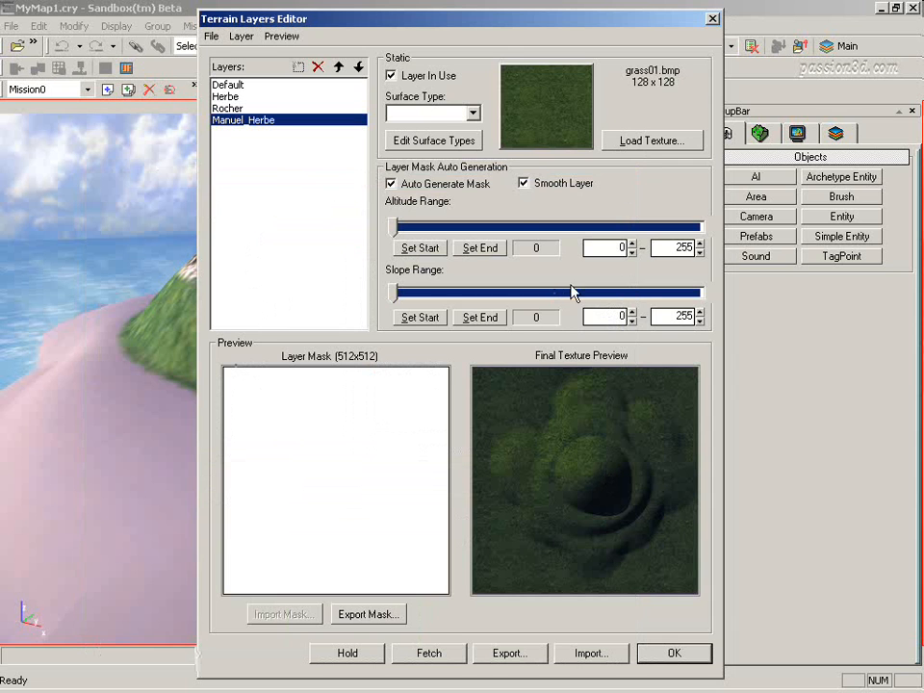
click(391, 184)
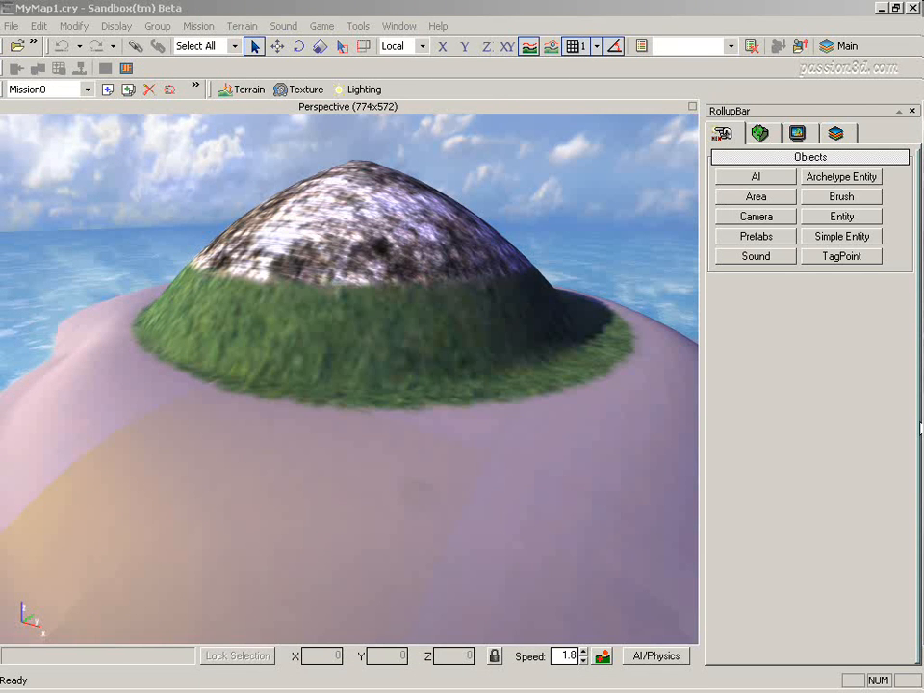
Use the Layer Painter with radius 6 to paint a Manuel_Herbe grass patch on the sand below the hill, and erase over it
click(761, 134)
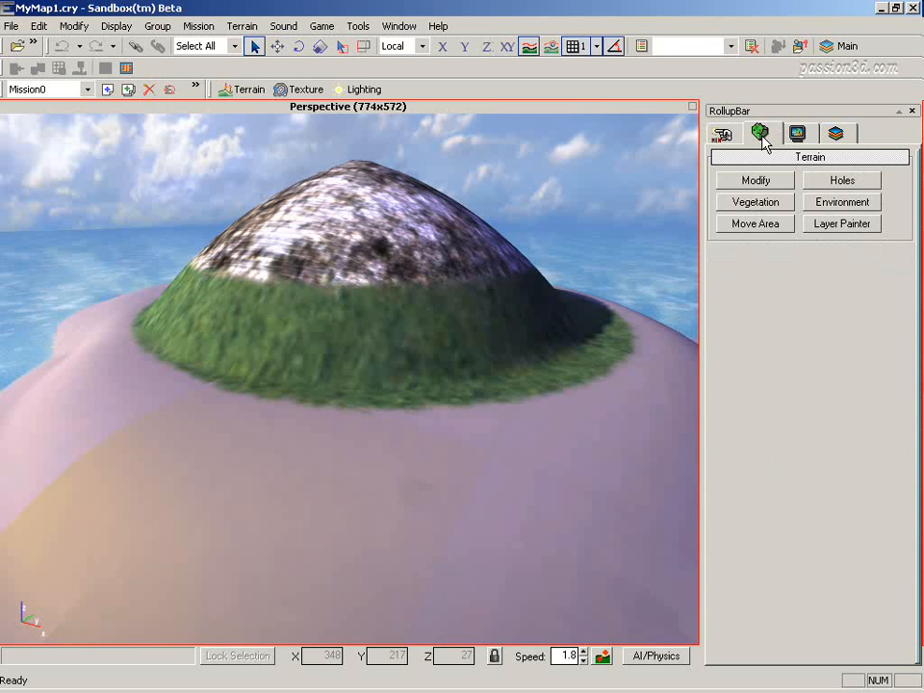
click(843, 226)
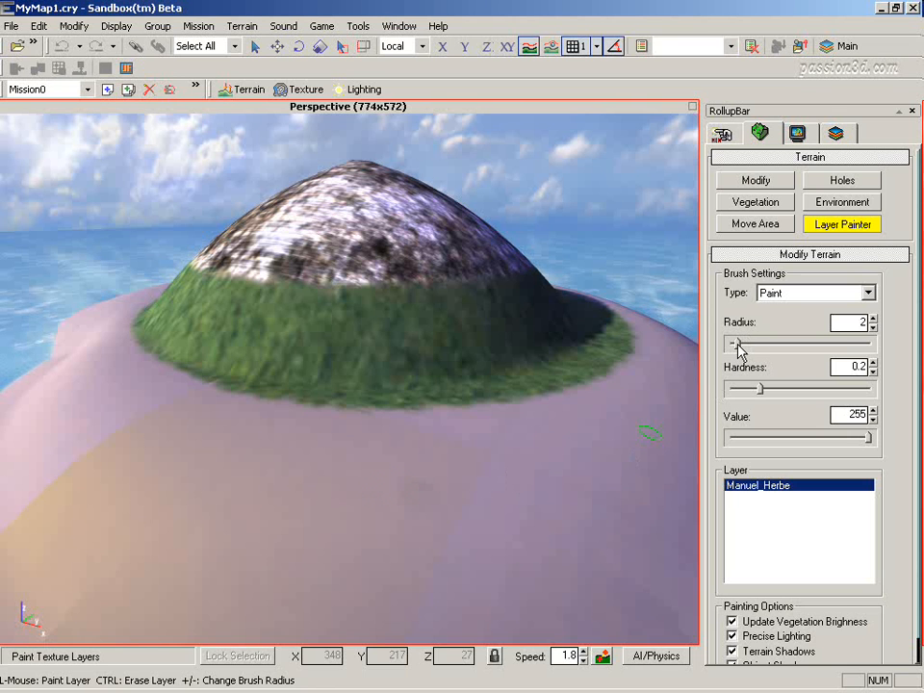
drag(736, 343, 755, 343)
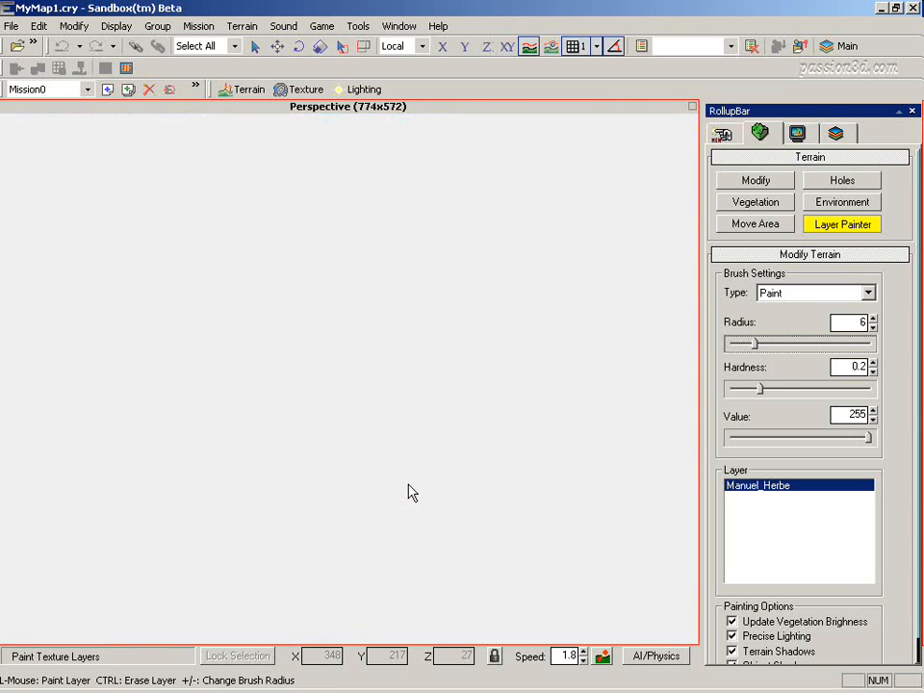
drag(414, 481, 433, 481)
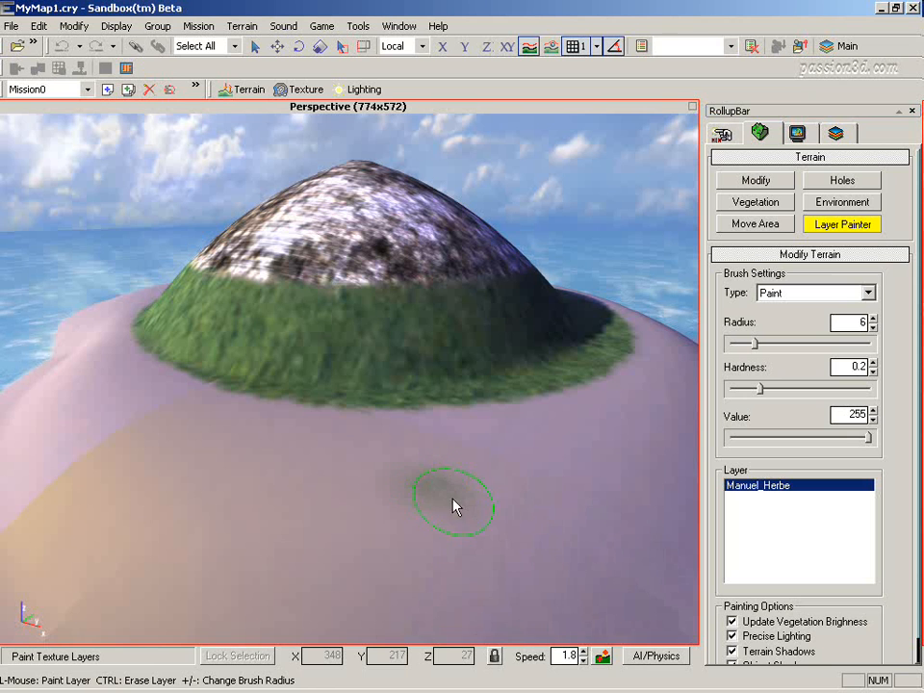
mouse_move(427, 513)
mouse_down()
mouse_move(388, 497)
mouse_move(372, 528)
mouse_move(452, 517)
mouse_move(453, 488)
mouse_up()
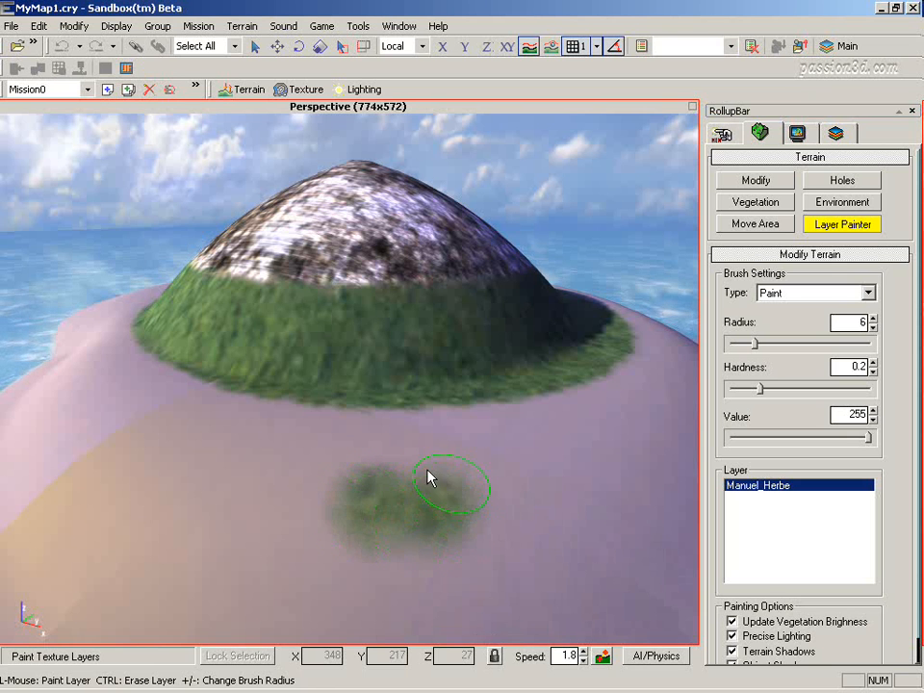
mouse_move(377, 484)
mouse_down()
mouse_move(367, 496)
mouse_move(393, 505)
mouse_move(404, 497)
mouse_move(382, 487)
mouse_move(355, 513)
mouse_move(423, 517)
mouse_move(455, 500)
mouse_up()
mouse_move(411, 462)
ctrl+mouse_down()
mouse_move(373, 480)
mouse_move(455, 490)
ctrl+mouse_up()
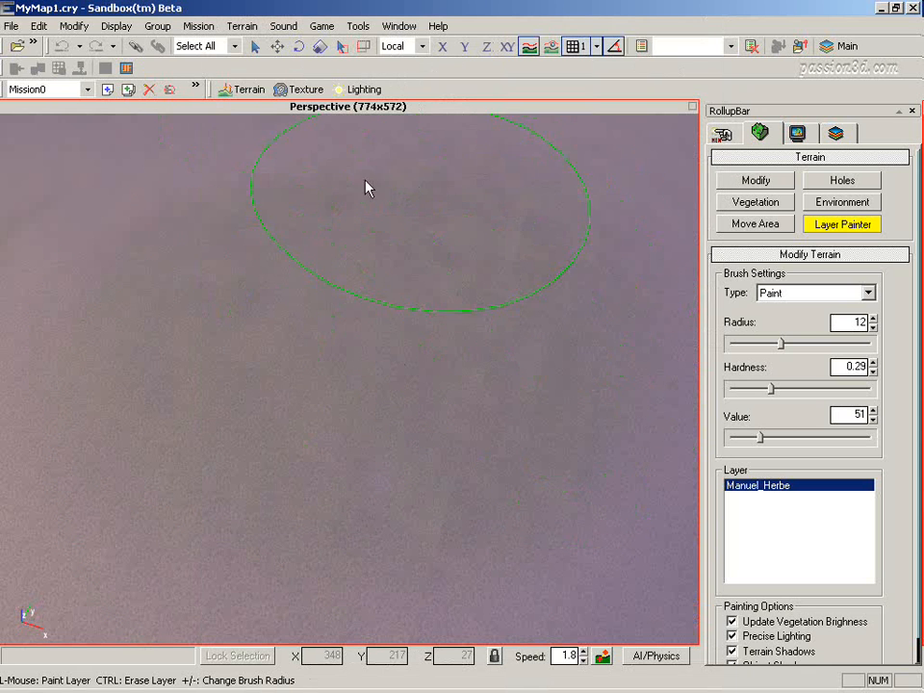
Set the paint brush value to 253 and paint Manuel_Herbe grass over the sand at the hill's foot
drag(761, 437, 869, 439)
mouse_move(505, 380)
mouse_down()
mouse_move(422, 333)
mouse_move(338, 374)
mouse_move(454, 383)
mouse_move(376, 265)
mouse_up()
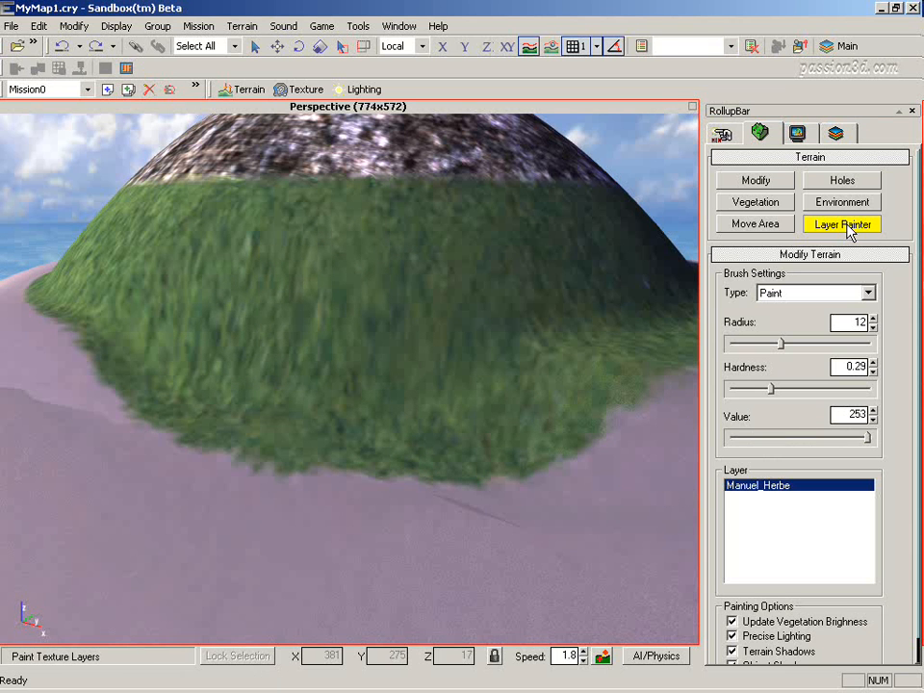
Flatten the terrain along the foot of the grassy hill with a Flatten brush of radius 18 and height 16
click(756, 183)
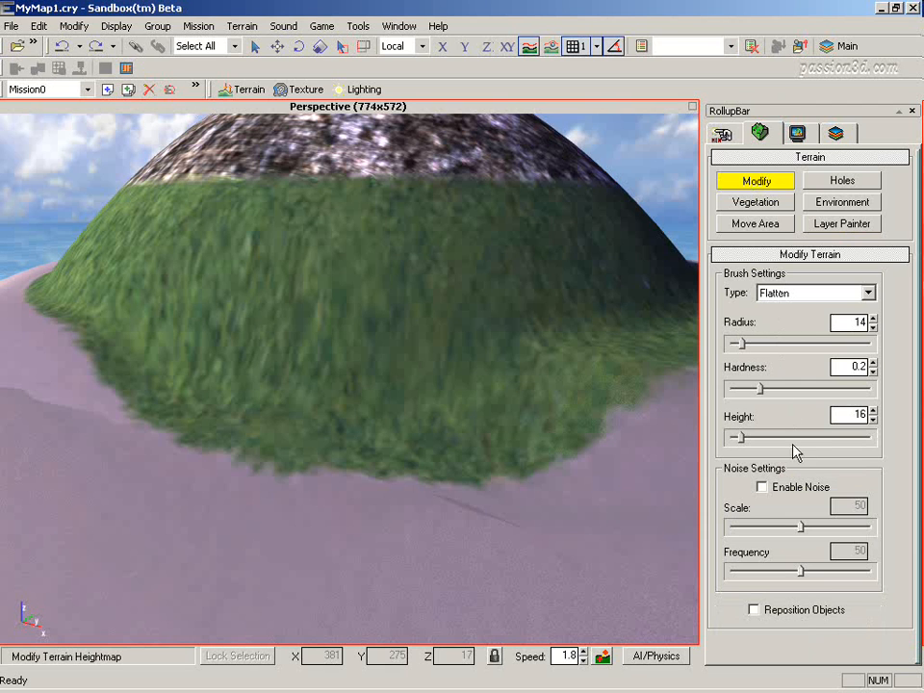
drag(741, 344, 762, 344)
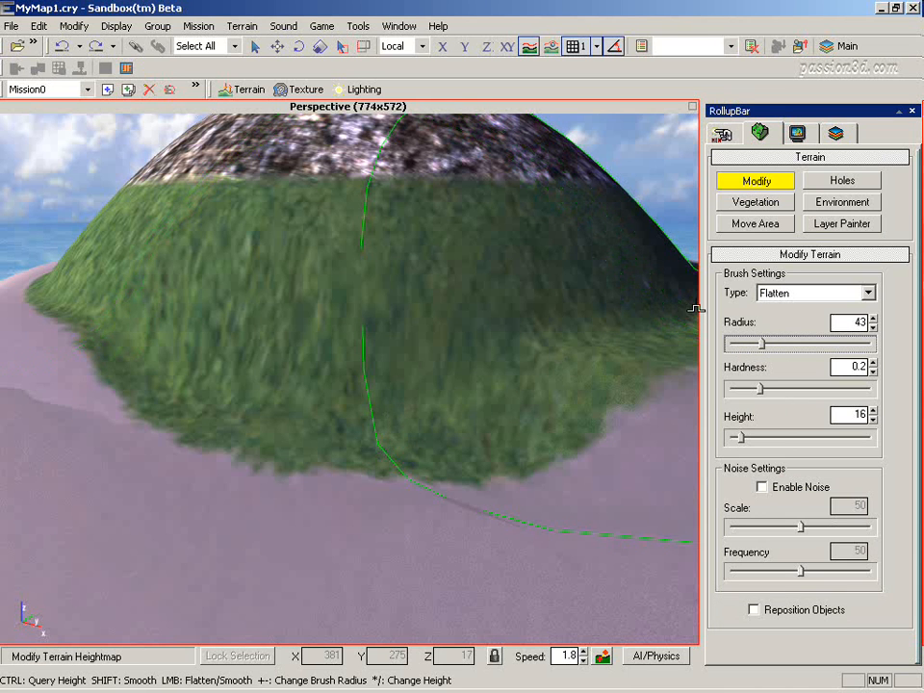
drag(762, 344, 741, 345)
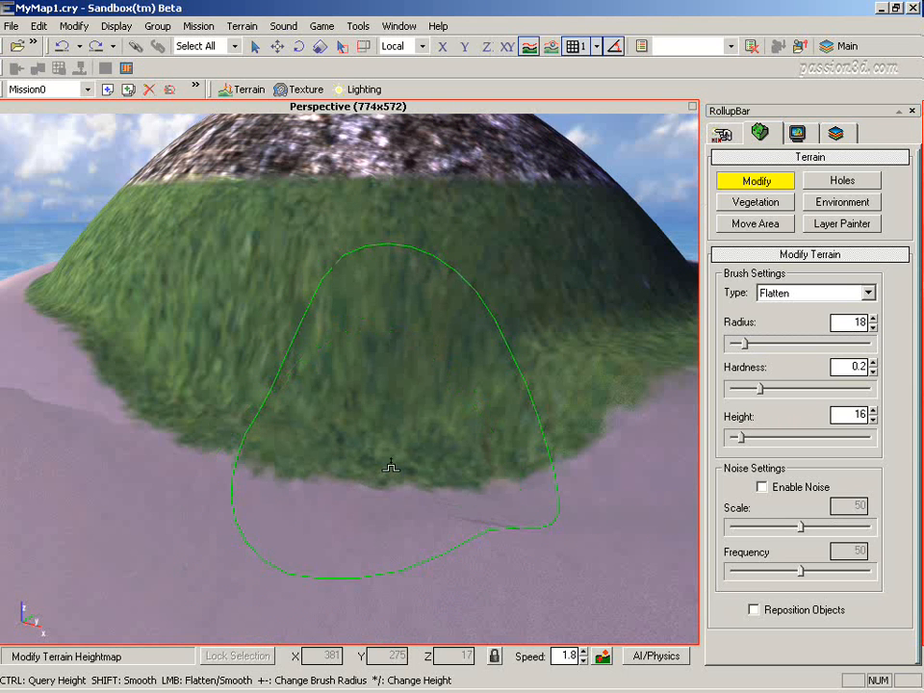
mouse_move(391, 467)
mouse_down()
mouse_move(266, 458)
mouse_move(204, 433)
mouse_move(247, 468)
mouse_move(532, 497)
mouse_move(622, 492)
mouse_move(509, 557)
mouse_move(355, 561)
mouse_move(177, 524)
mouse_move(189, 449)
mouse_move(551, 469)
mouse_move(401, 482)
mouse_move(355, 501)
mouse_move(399, 482)
mouse_move(602, 452)
mouse_up()
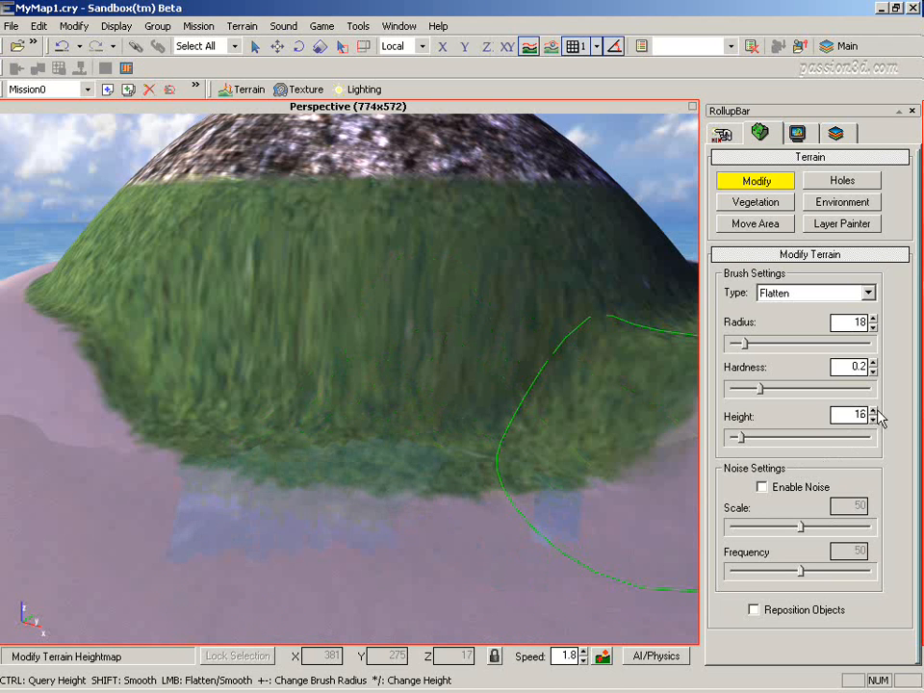
Raise the Flatten height to 16.95 for the hill's foot and sample a terrain height from the sand beside the hill
drag(875, 412, 877, 392)
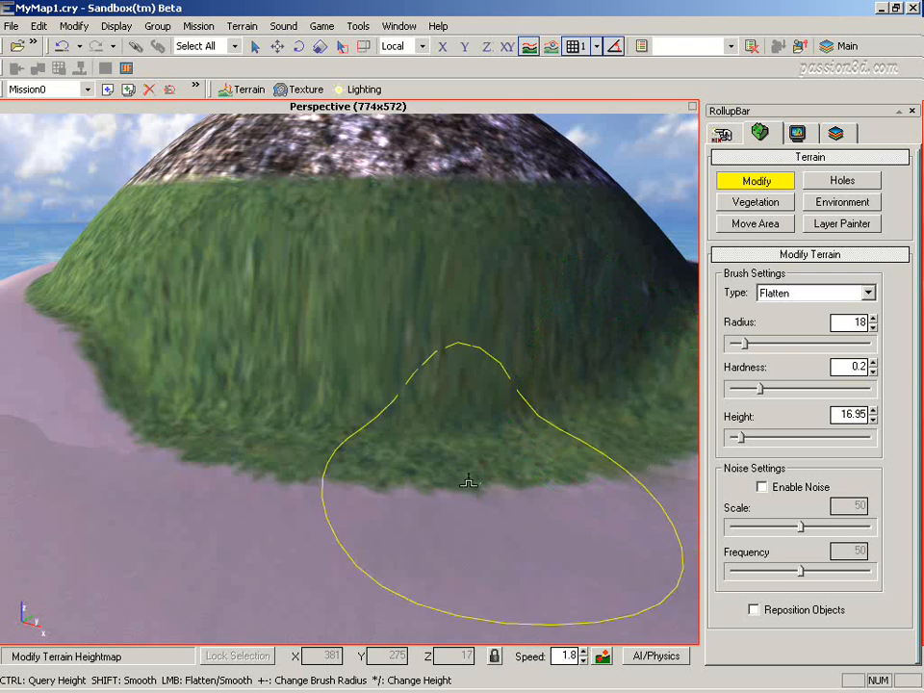
key(s)
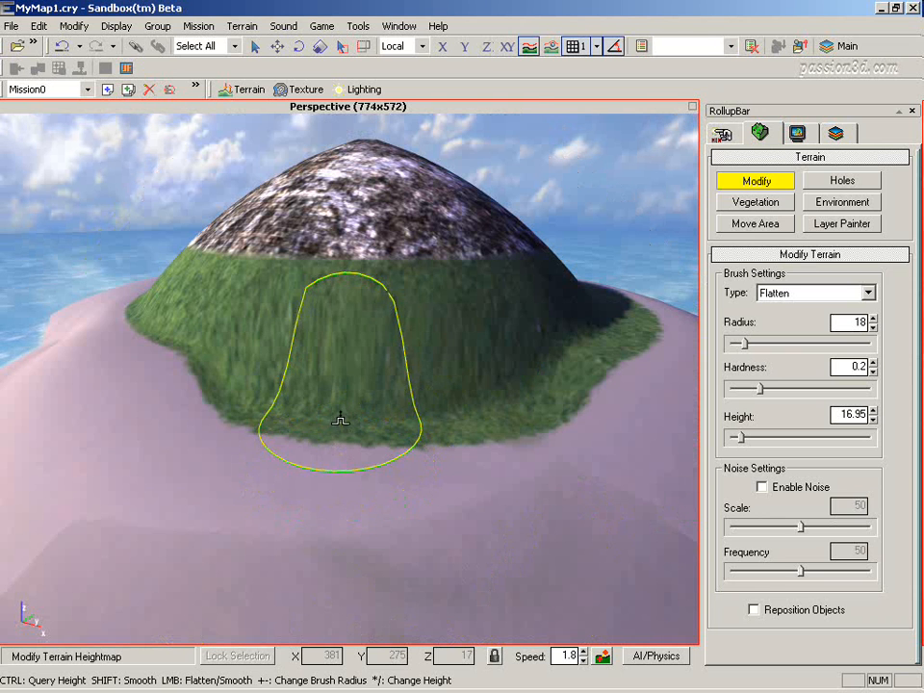
ctrl+click(124, 410)
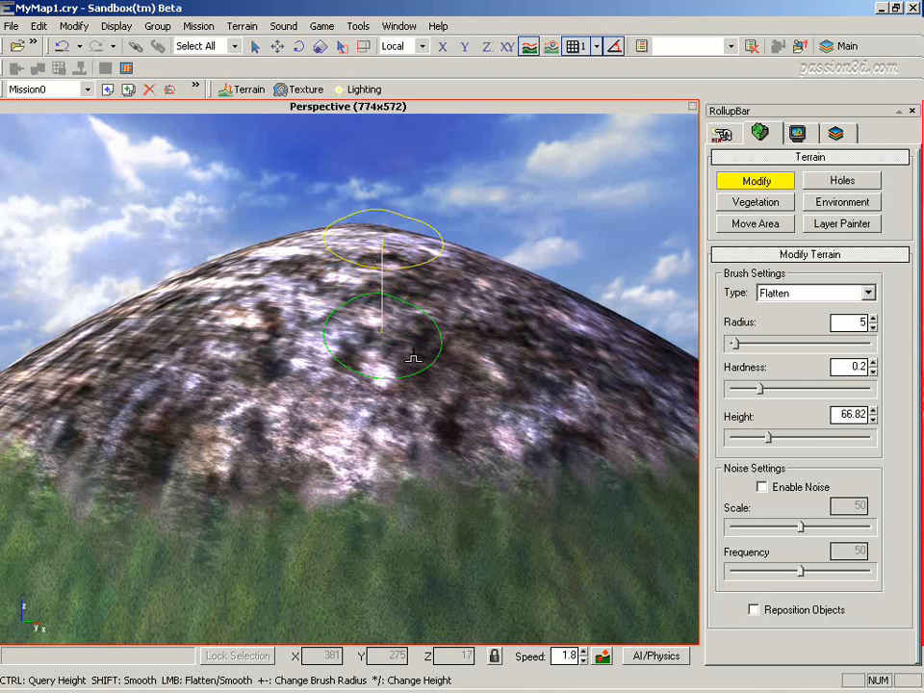
Enable noise with scale 36 on the radius 5 Flatten brush and sculpt jagged peaks across the rocky summit
click(764, 490)
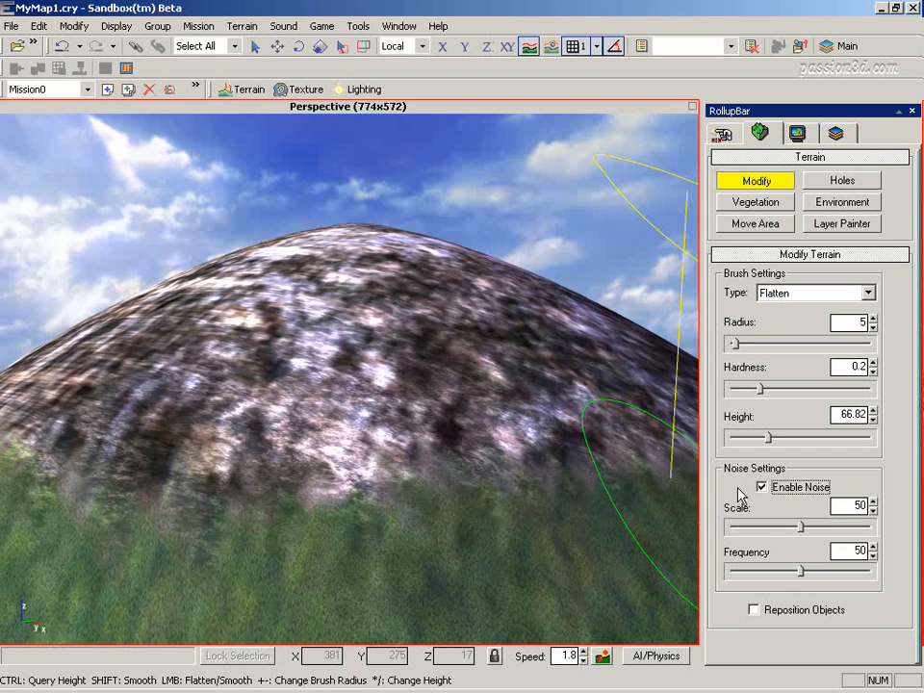
drag(805, 534, 775, 534)
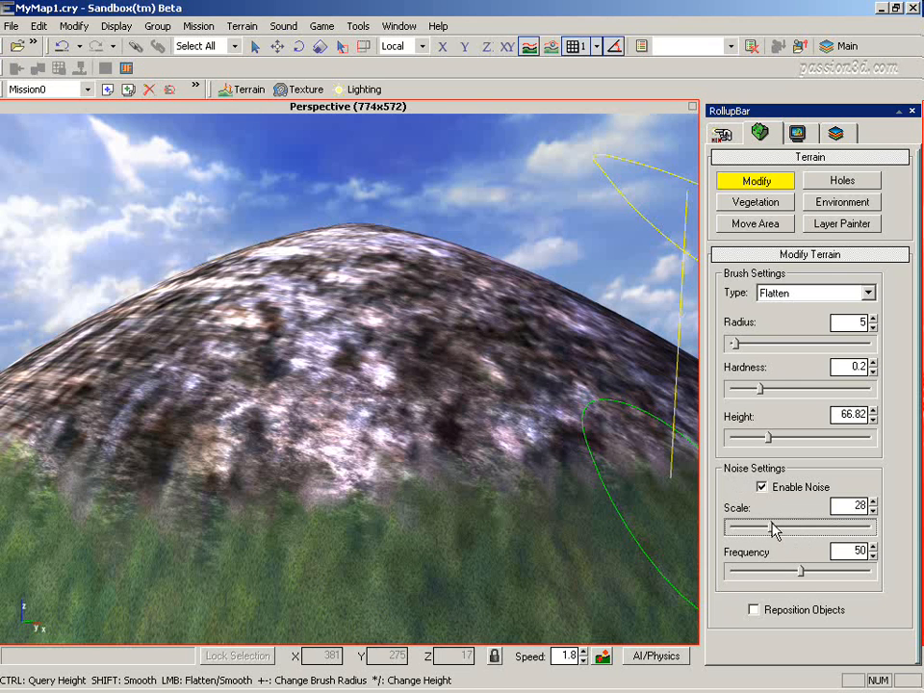
mouse_move(371, 305)
mouse_down()
mouse_move(377, 289)
mouse_move(367, 275)
mouse_move(455, 327)
mouse_move(419, 342)
mouse_move(330, 318)
mouse_move(297, 320)
mouse_move(306, 278)
mouse_move(287, 267)
mouse_move(271, 271)
mouse_move(231, 330)
mouse_up()
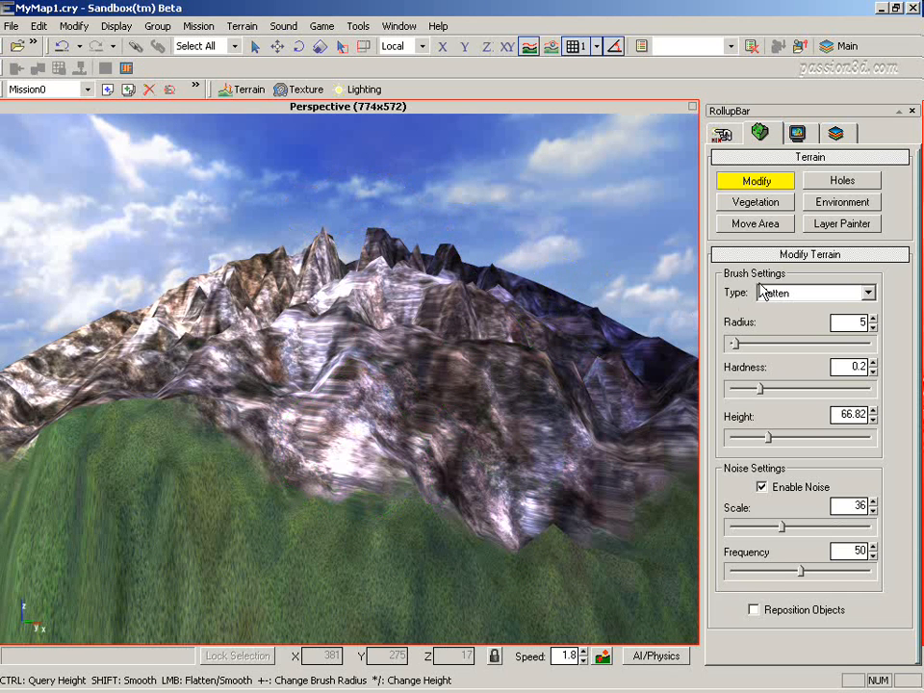
Smooth the jagged rocky peaks using a Smooth terrain brush with a radius of 18
click(868, 292)
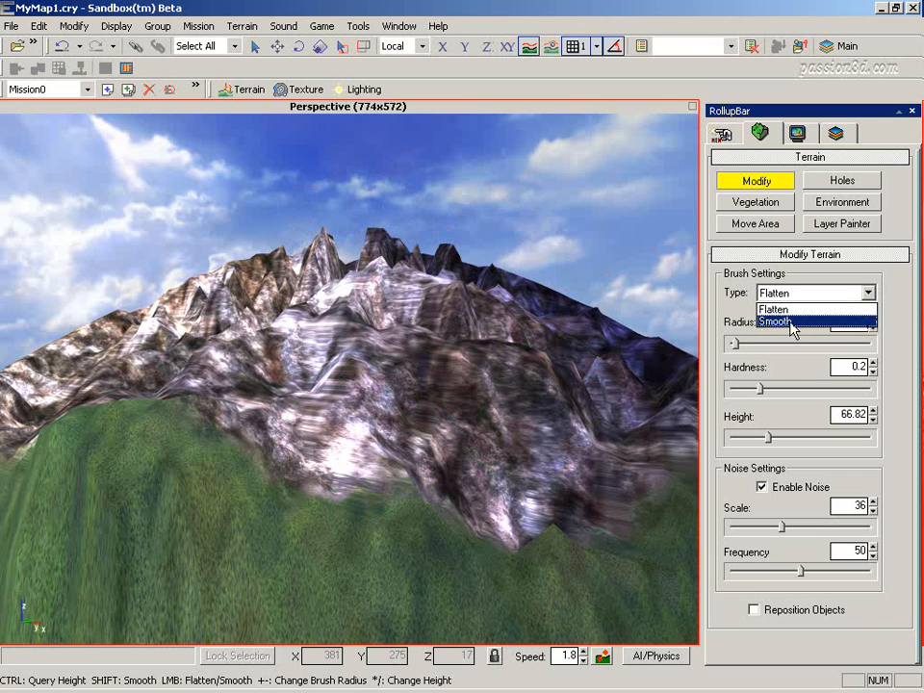
click(790, 322)
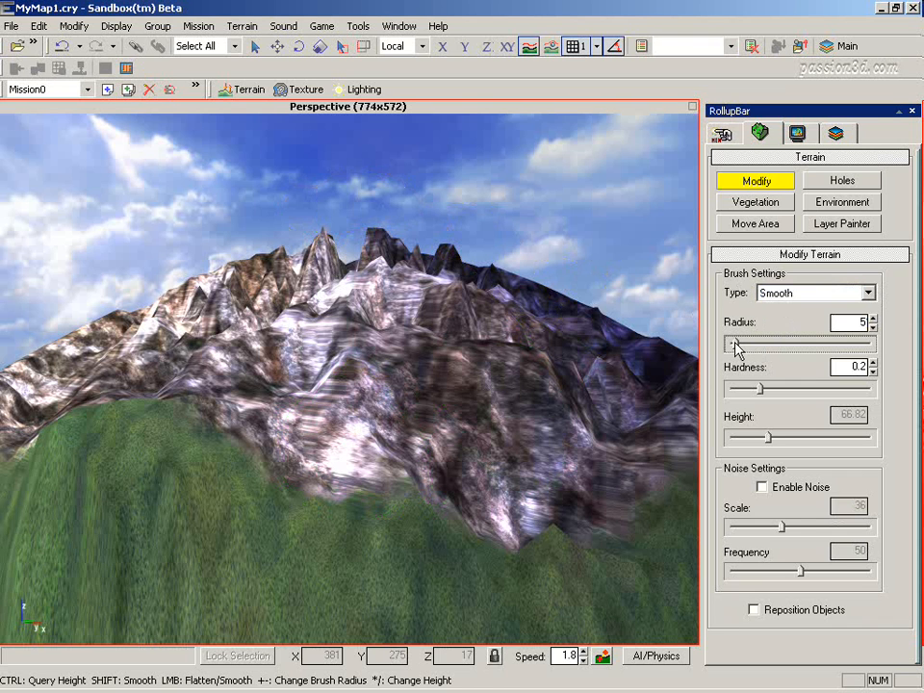
click(744, 343)
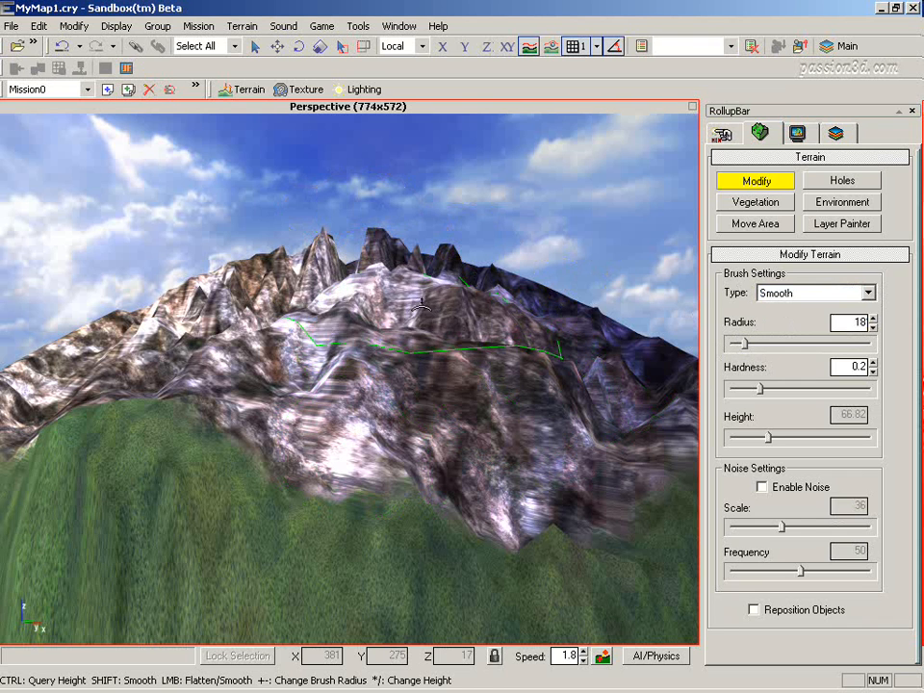